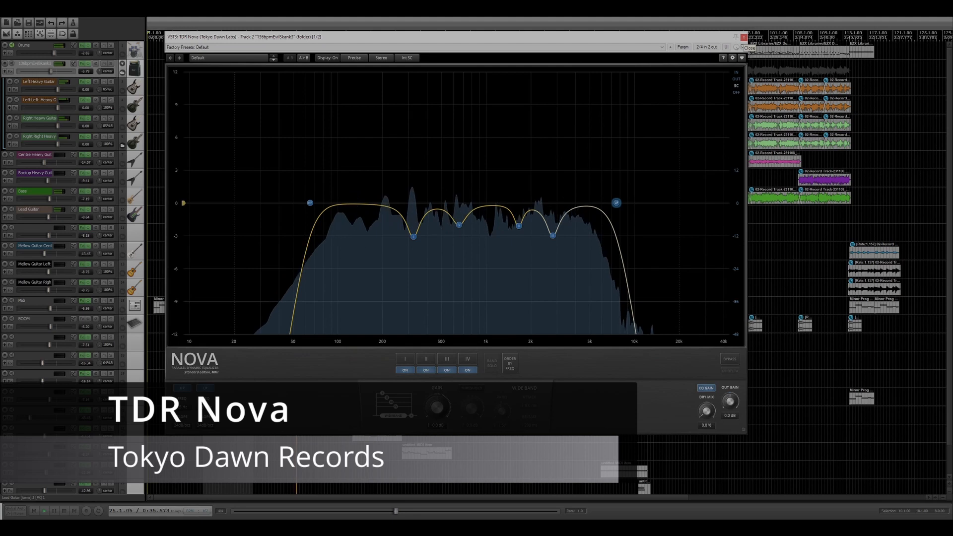
# Step: Inspect the pedalboard, cab and amp views of Amped Roots on the Left Heavy Guitar track, and close the plugin
pyautogui.click(743, 38)
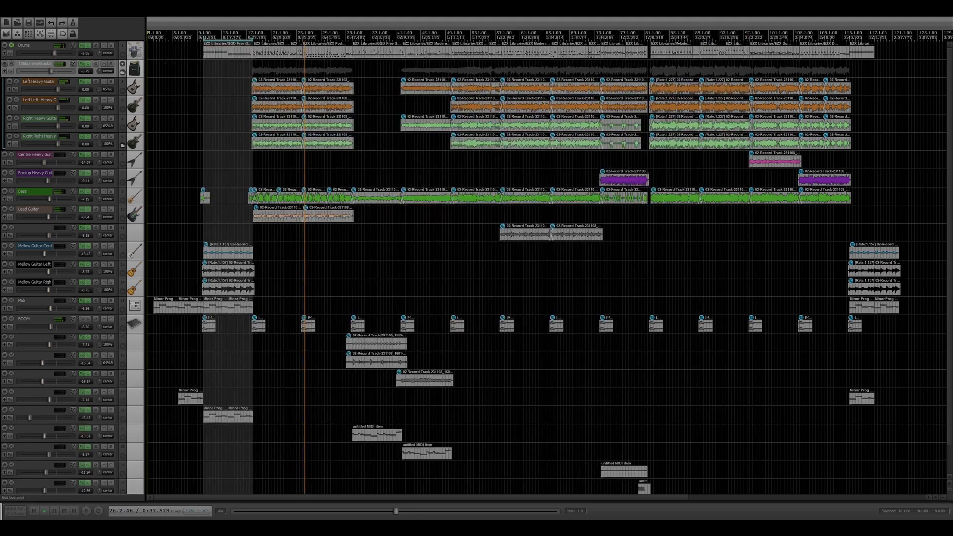
pyautogui.click(82, 82)
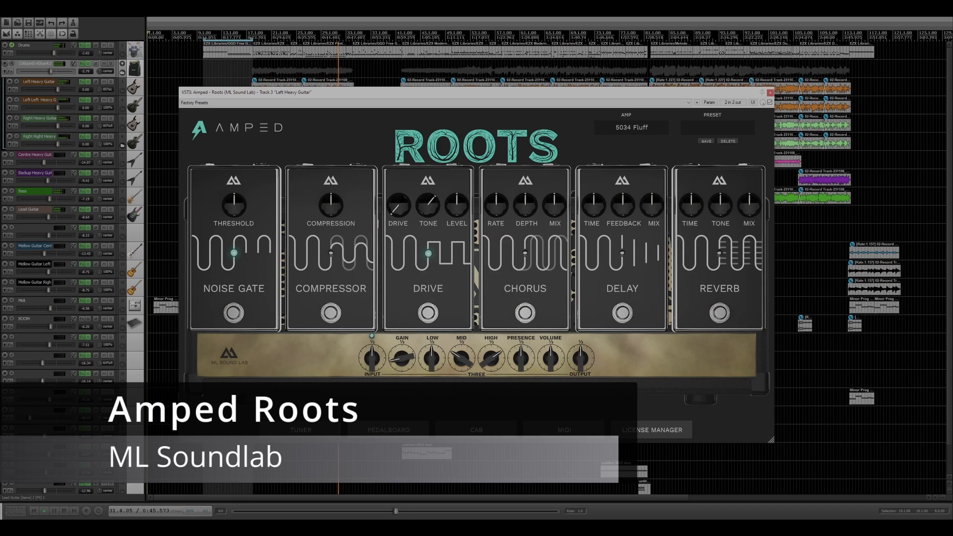
pyautogui.click(389, 430)
pyautogui.click(476, 430)
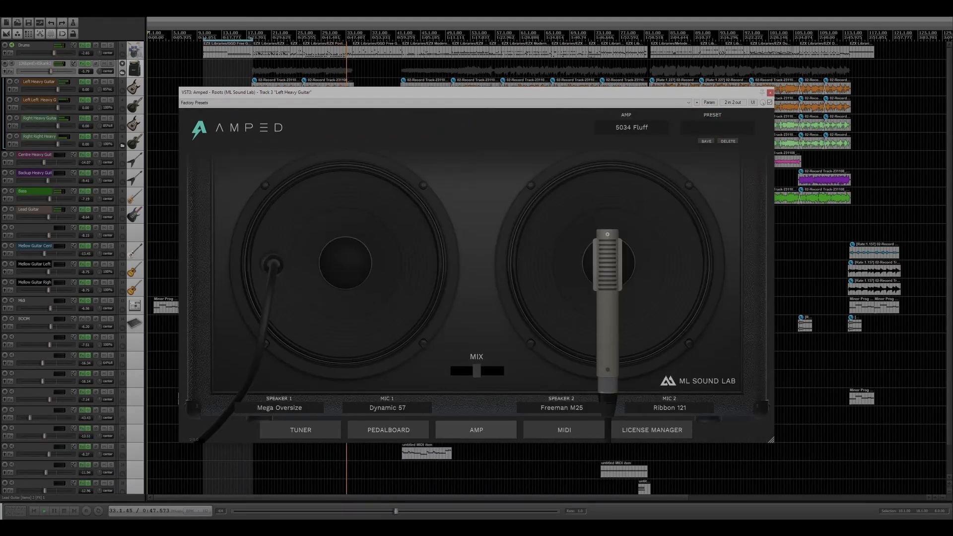
pyautogui.click(477, 430)
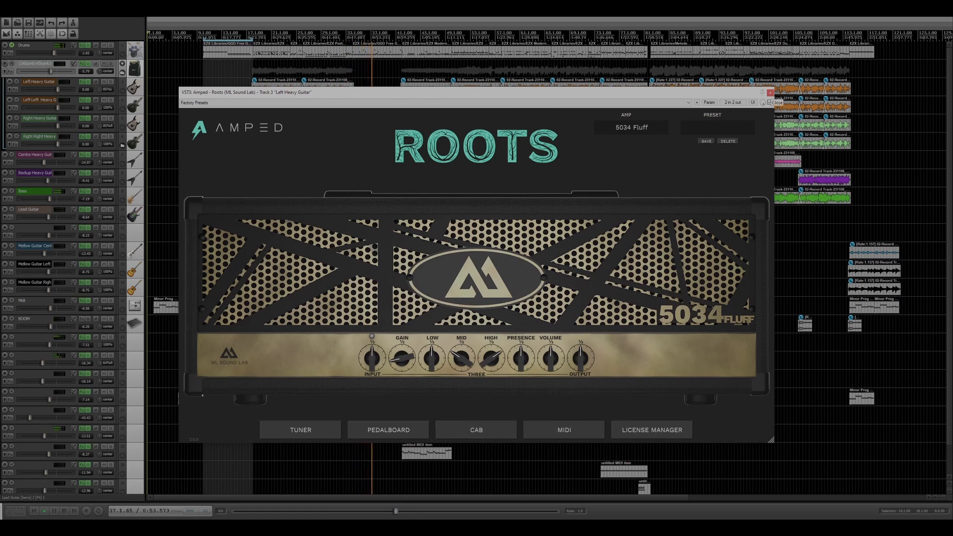
pyautogui.click(770, 93)
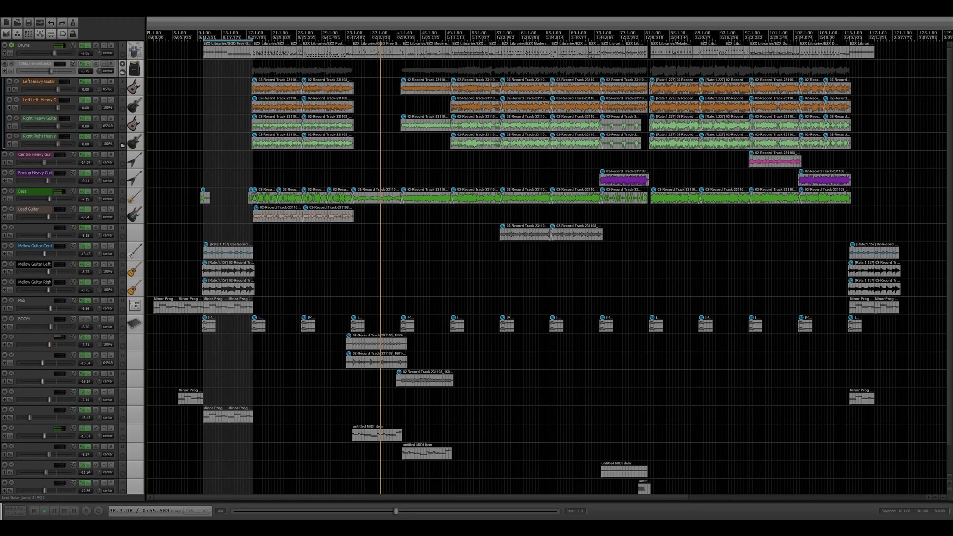
# Step: View the Goblyn plugin on the Centre Heavy Guitar track and close it
pyautogui.click(82, 155)
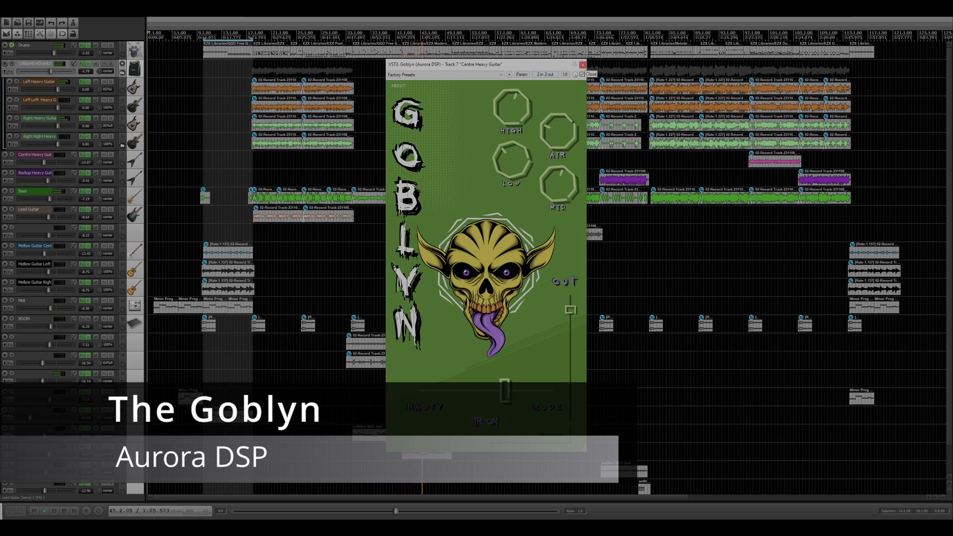
pyautogui.click(583, 65)
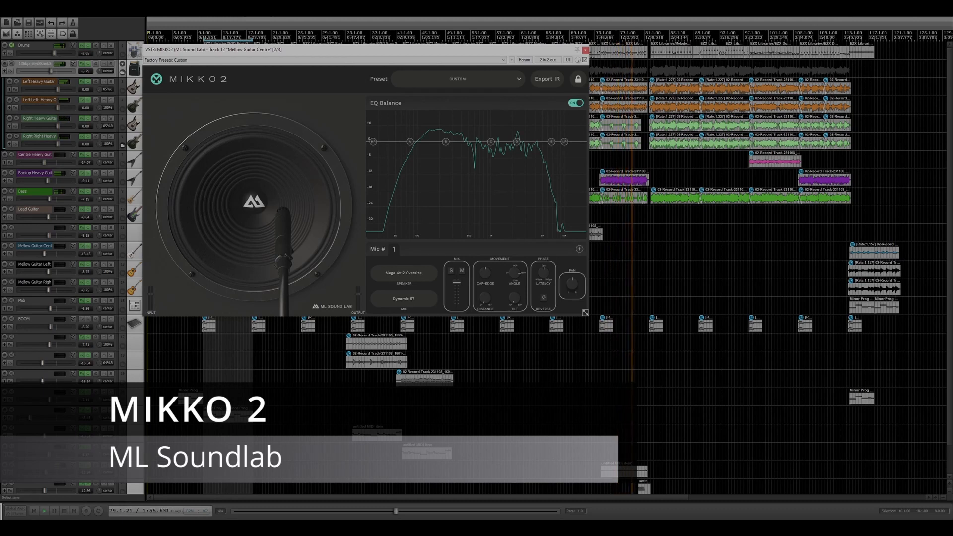
# Step: Enlarge the MIKKO 2 window and view ValhallaSupermassive over the arrangement on the Mellow Guitar Centre track
pyautogui.moveTo(585, 313); pyautogui.dragTo(802, 434)
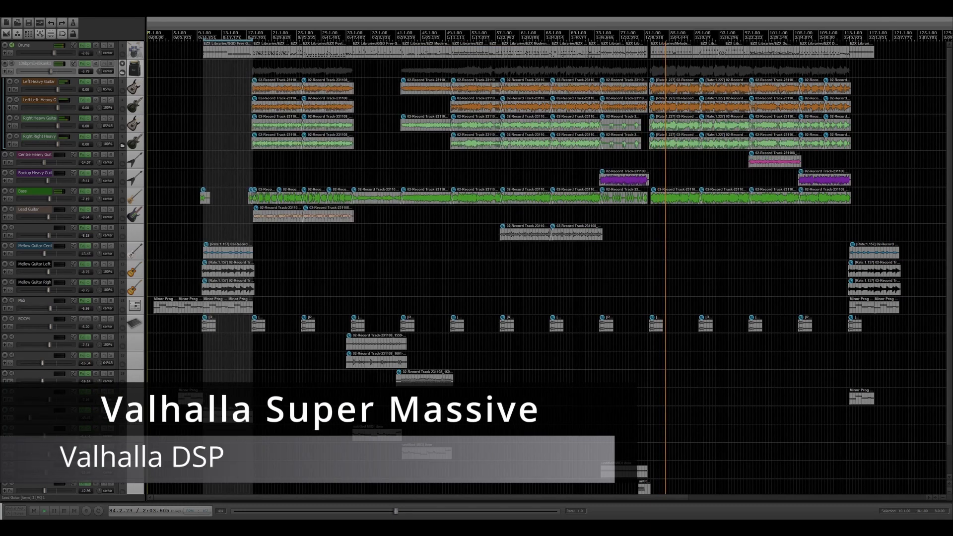
pyautogui.moveTo(192, 27); pyautogui.dragTo(513, 190)
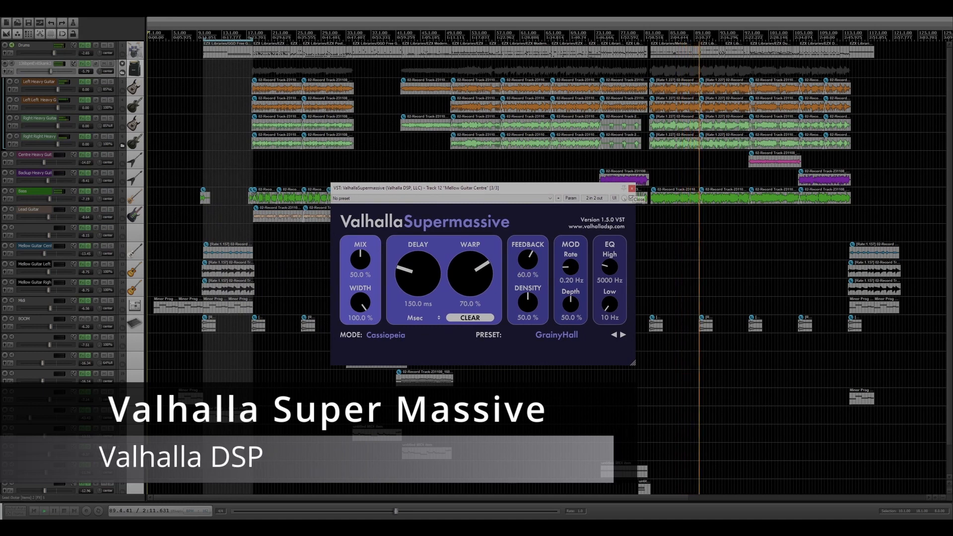
pyautogui.click(632, 189)
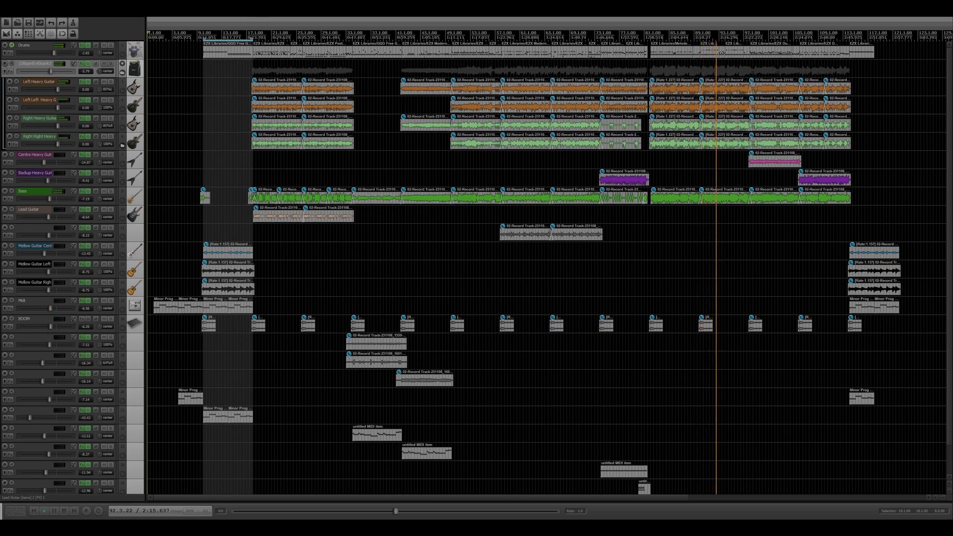
# Step: View LABS on the Midi track and the Pneuma synthesizer on track 21, closing each one
pyautogui.click(81, 301)
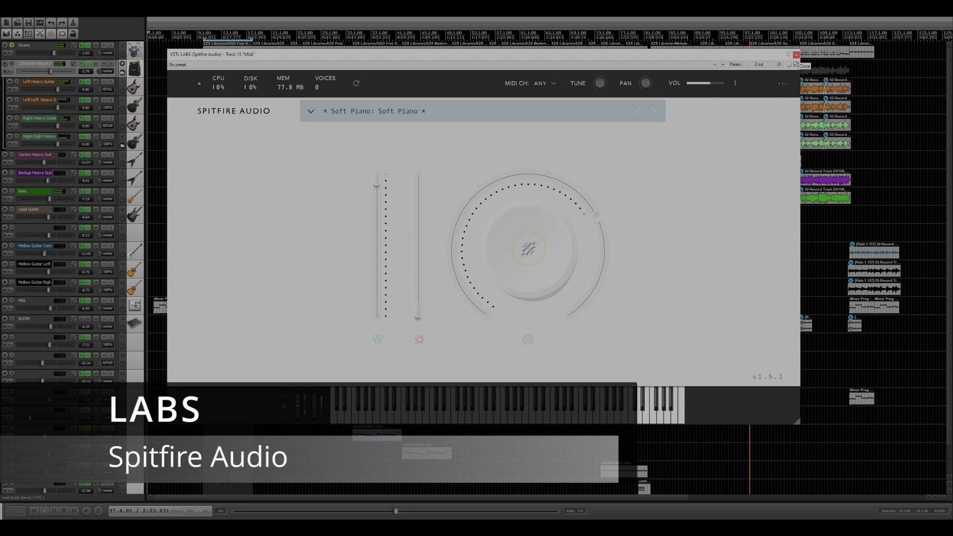
pyautogui.click(797, 55)
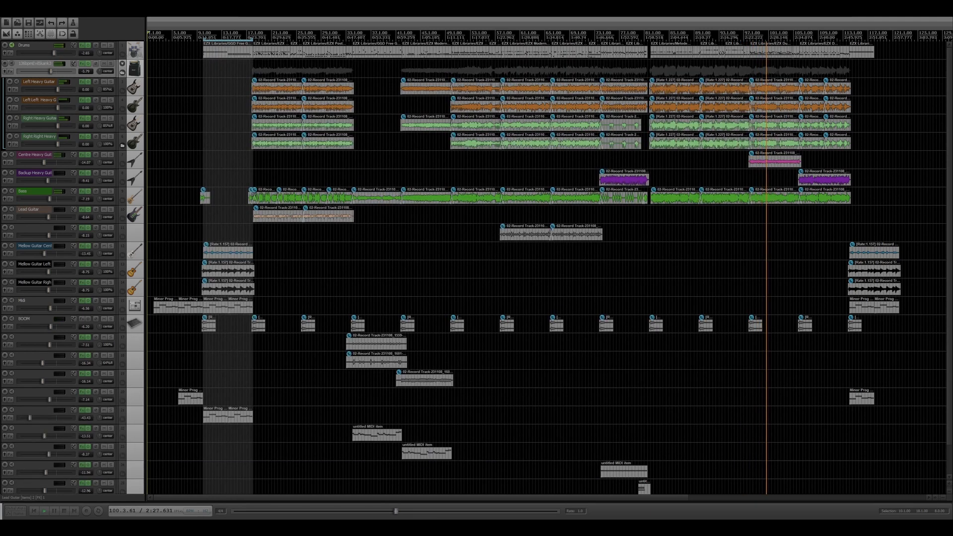
pyautogui.click(81, 410)
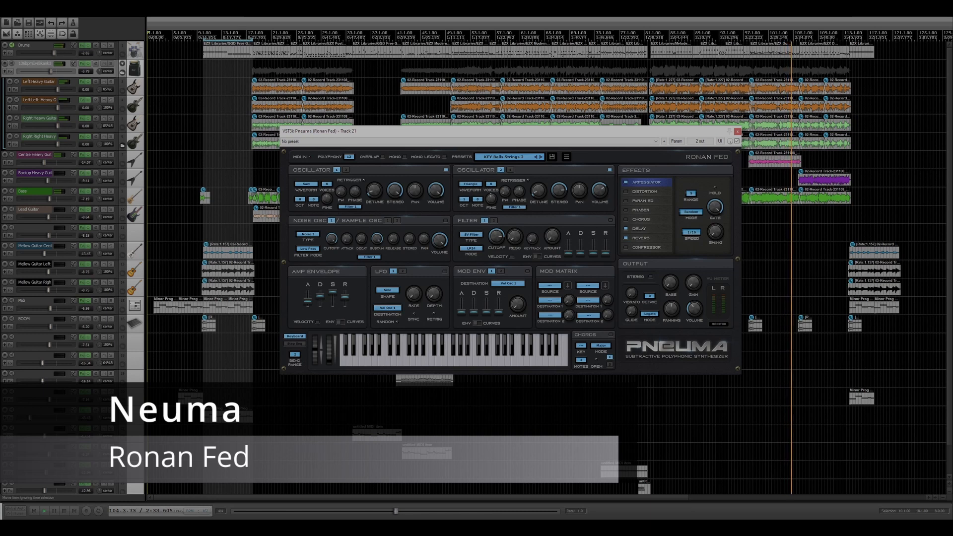
pyautogui.click(738, 132)
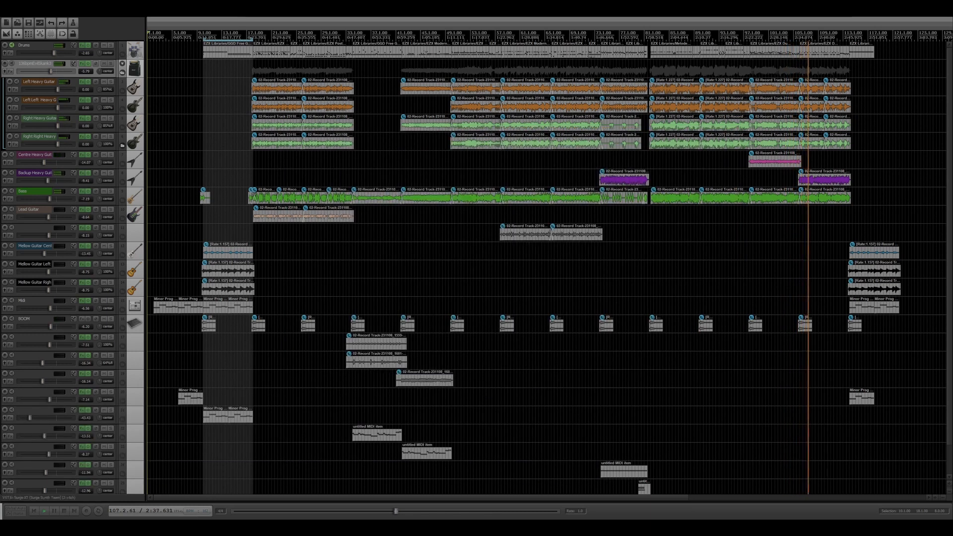
# Step: View the Surge XT synthesizer on track 24 in the middle of the arrangement and close it
pyautogui.click(82, 465)
pyautogui.moveTo(382, 28); pyautogui.dragTo(561, 74)
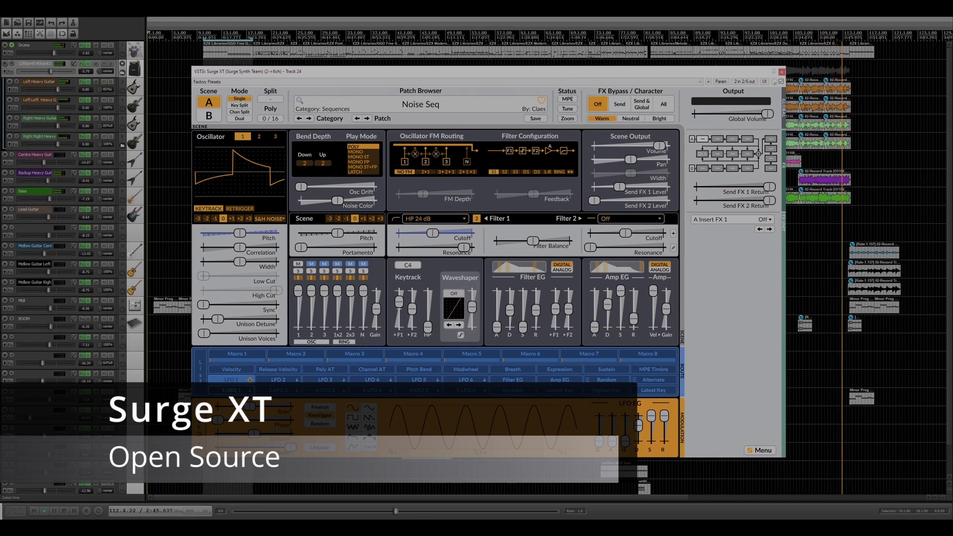
pyautogui.click(782, 72)
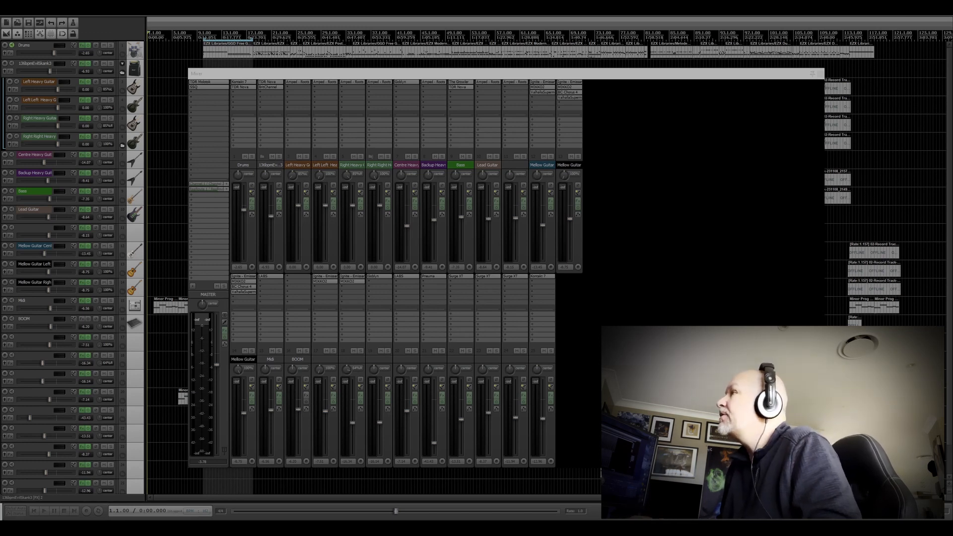
# Step: Move the mixer window away from the arrangement and play the project from position 1.3.00
pyautogui.moveTo(515, 75)
pyautogui.mouseDown()
pyautogui.moveTo(480, 75)
pyautogui.moveTo(510, 71)
pyautogui.mouseUp()
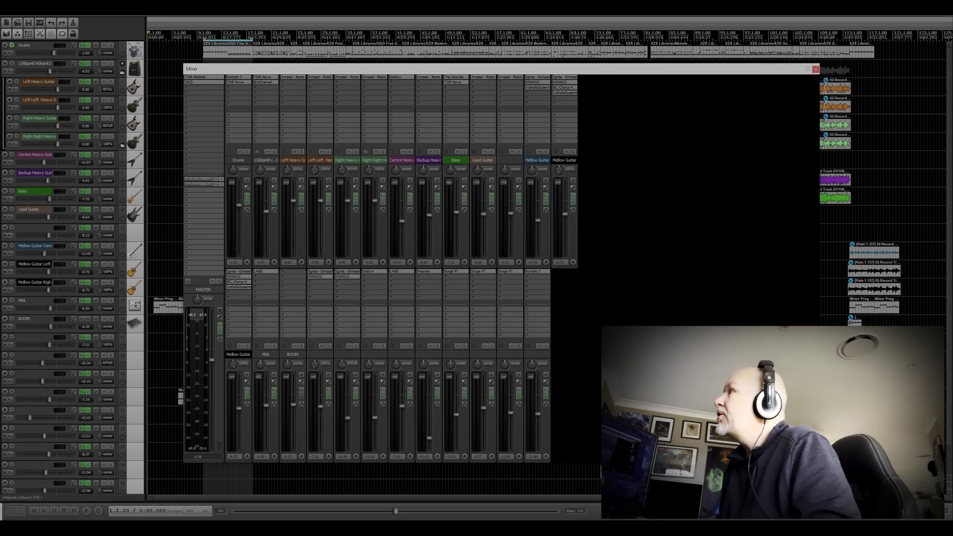
pyautogui.moveTo(501, 69); pyautogui.dragTo(0, 66)
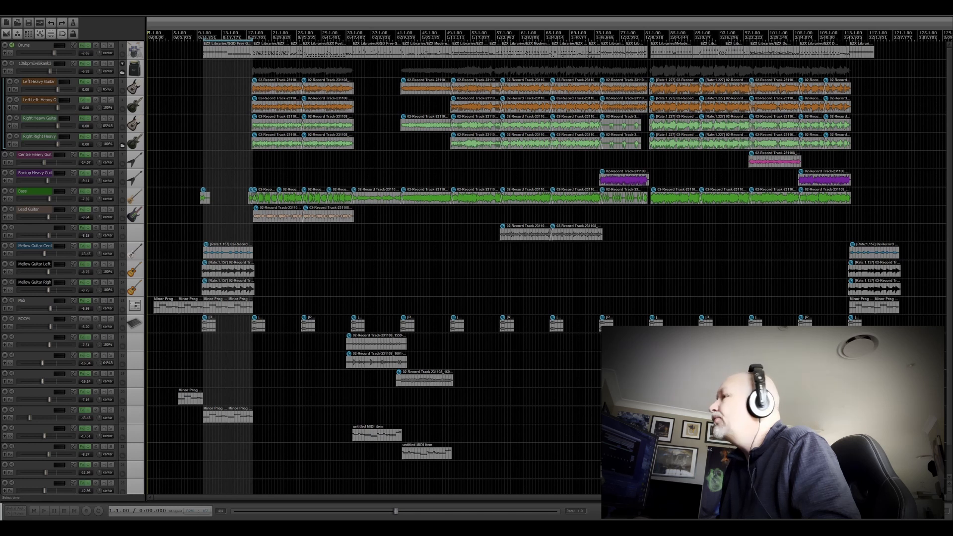
pyautogui.click(150, 288)
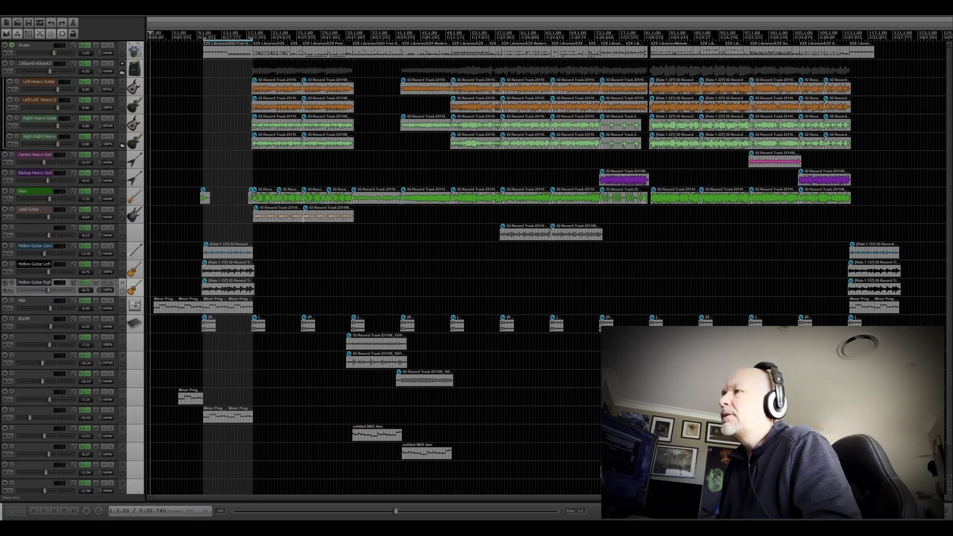
pyautogui.press('space')
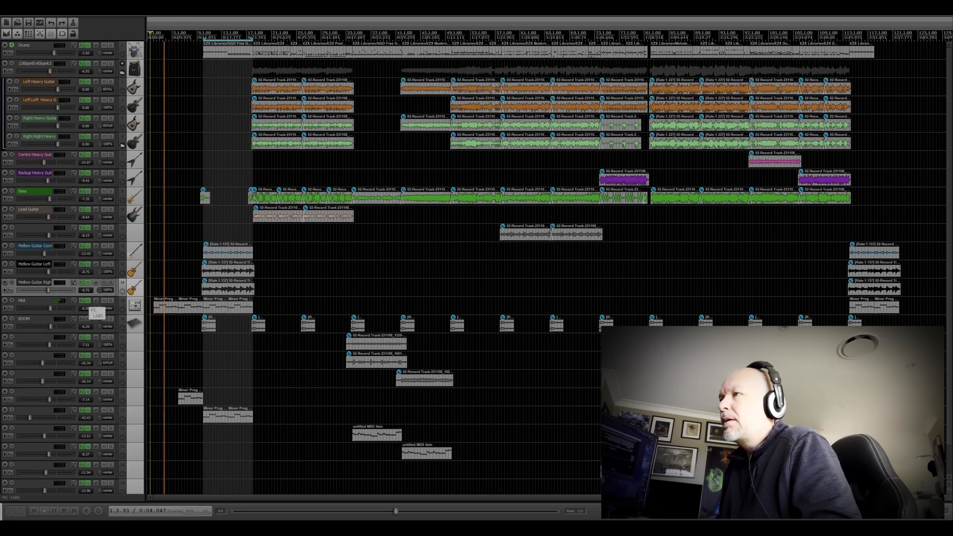
# Step: Open LABS on the Midi track, reposition its window over the arrangement, and stop playback to audition a note
pyautogui.click(85, 308)
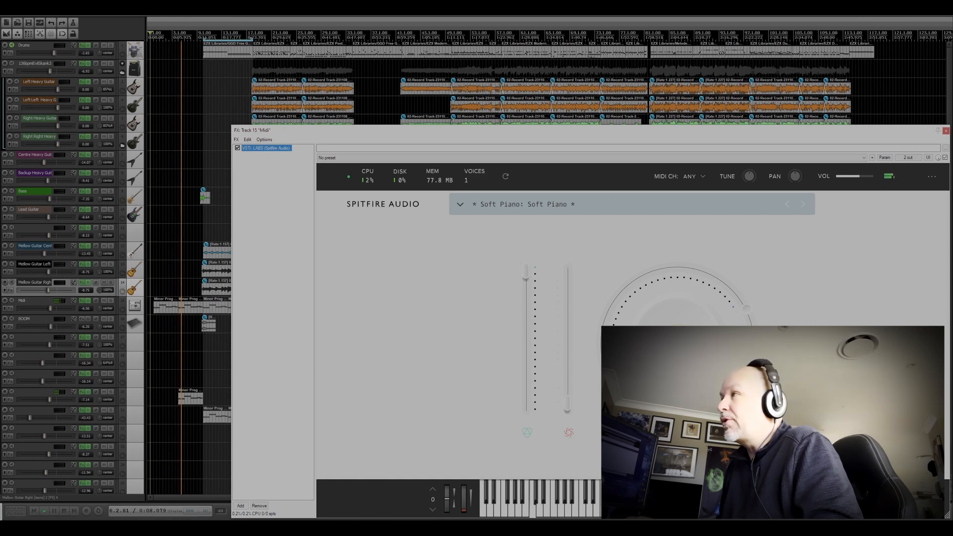
pyautogui.moveTo(578, 133); pyautogui.dragTo(417, 76)
pyautogui.press('space')
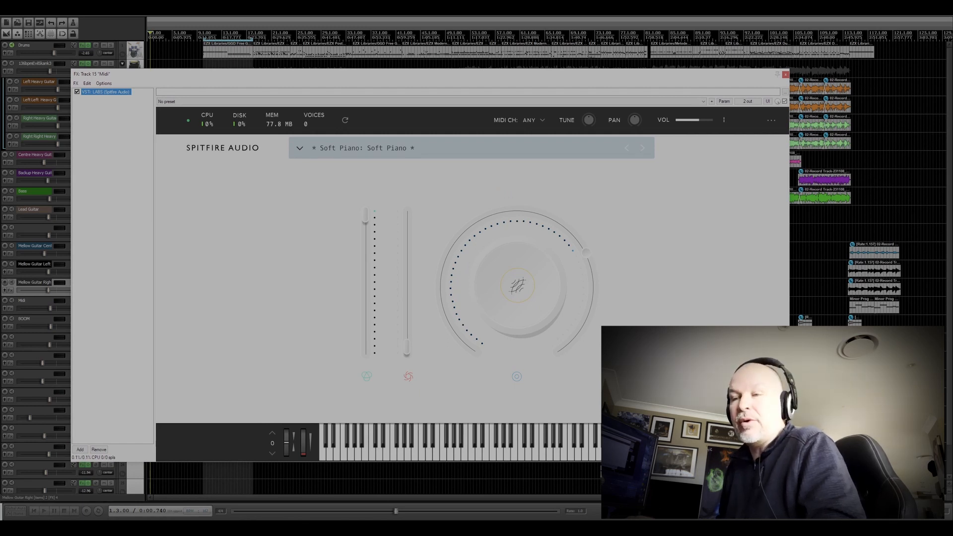
pyautogui.moveTo(399, 81)
pyautogui.mouseDown()
pyautogui.moveTo(456, 83)
pyautogui.moveTo(411, 85)
pyautogui.mouseUp()
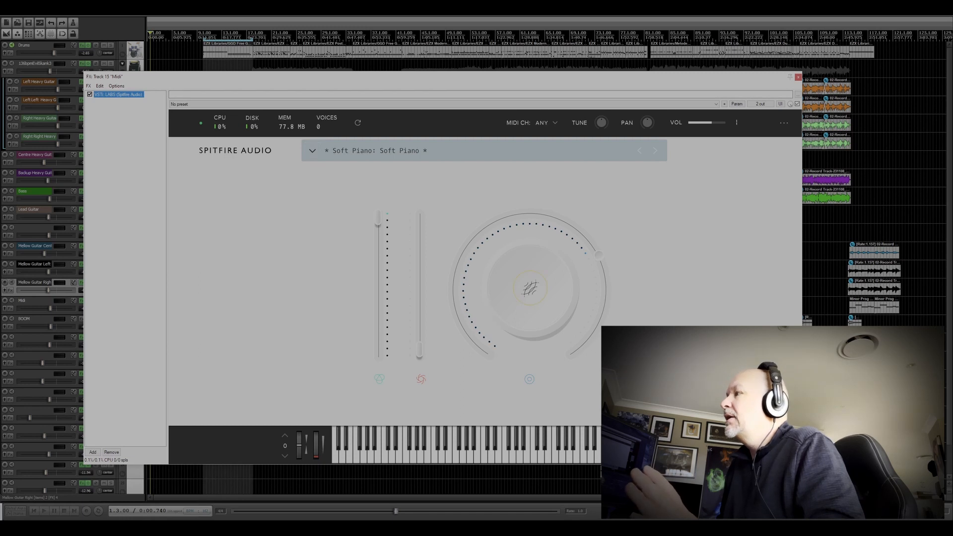
pyautogui.click(576, 457)
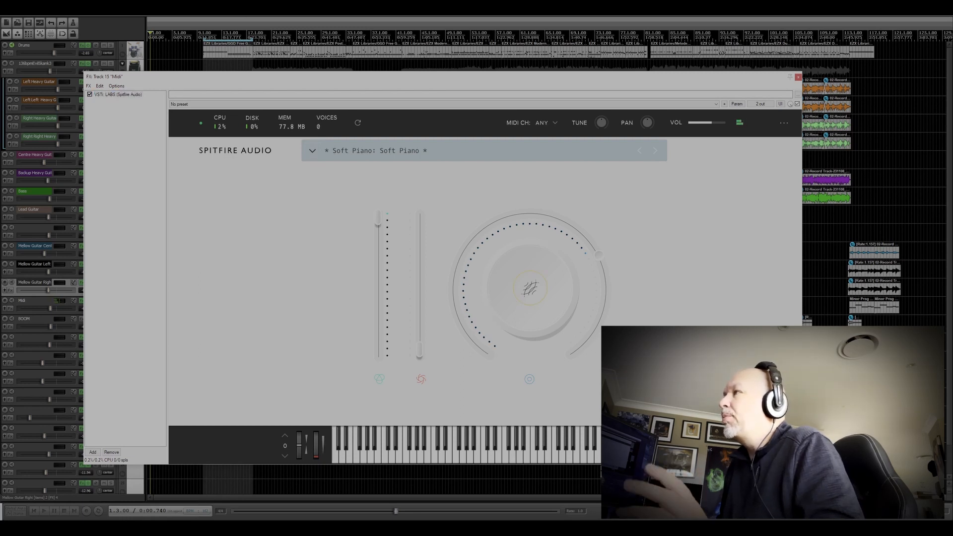
# Step: Browse the Piano presets in the LABS library and clear the Piano filter
pyautogui.click(313, 151)
pyautogui.scroll(-3, 561, 215)
pyautogui.scroll(-10, 486, 268)
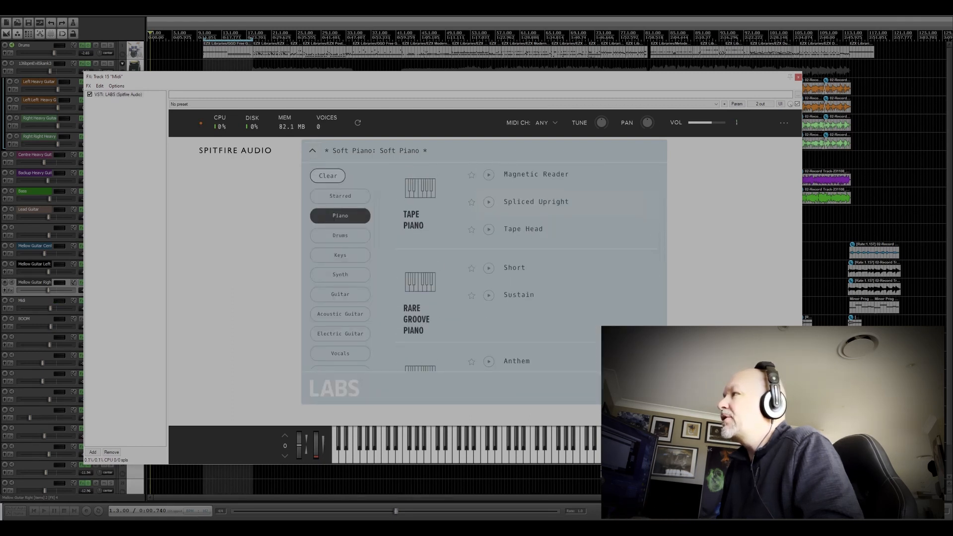
pyautogui.scroll(-10, 496, 269)
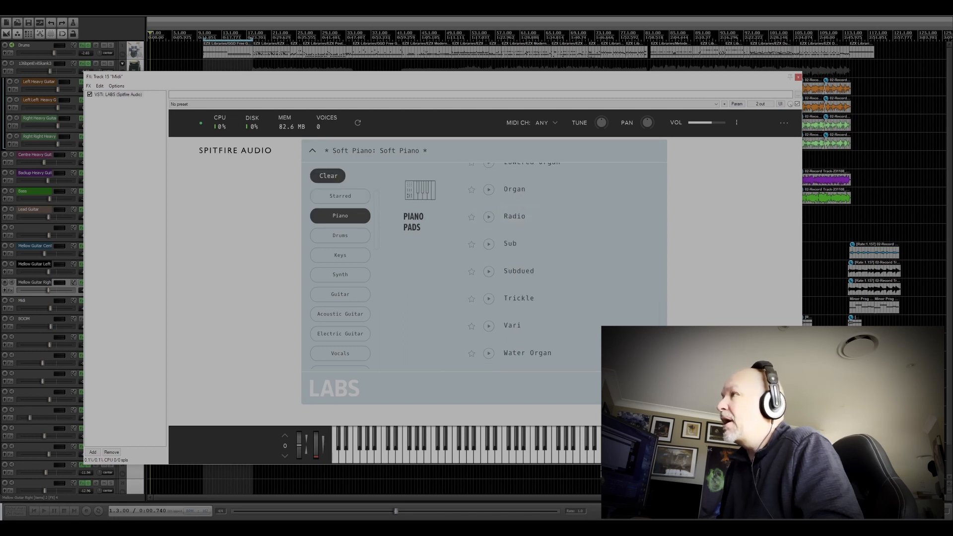
pyautogui.click(328, 176)
# Step: Browse the full LABS preset library and load the Mandolin preset Fingered 2
pyautogui.scroll(3, 484, 269)
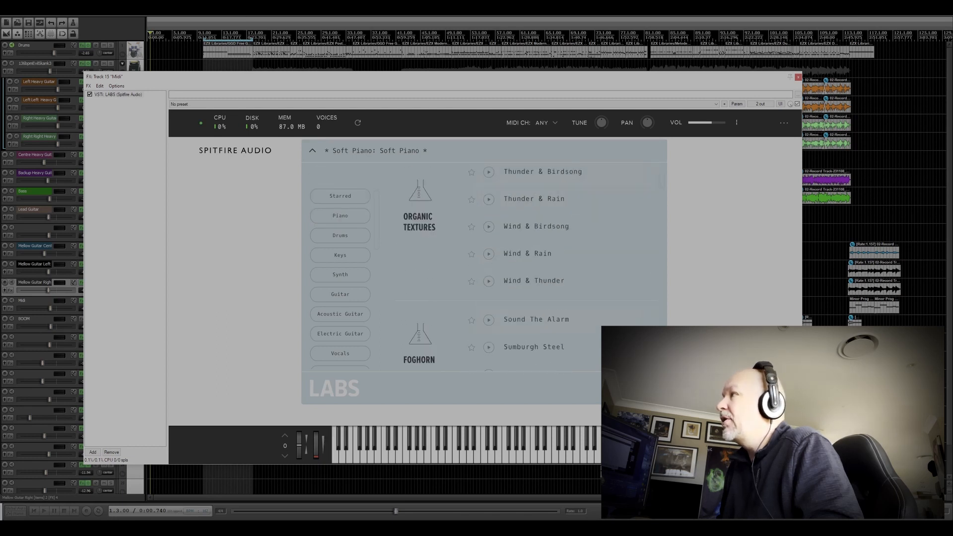
pyautogui.scroll(5, 484, 269)
pyautogui.scroll(-15, 484, 268)
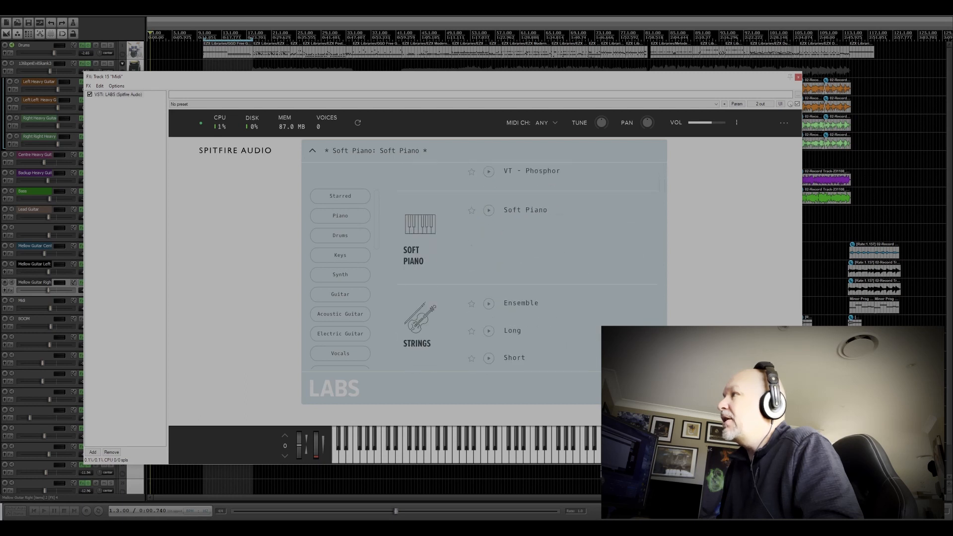
pyautogui.scroll(-20, 484, 268)
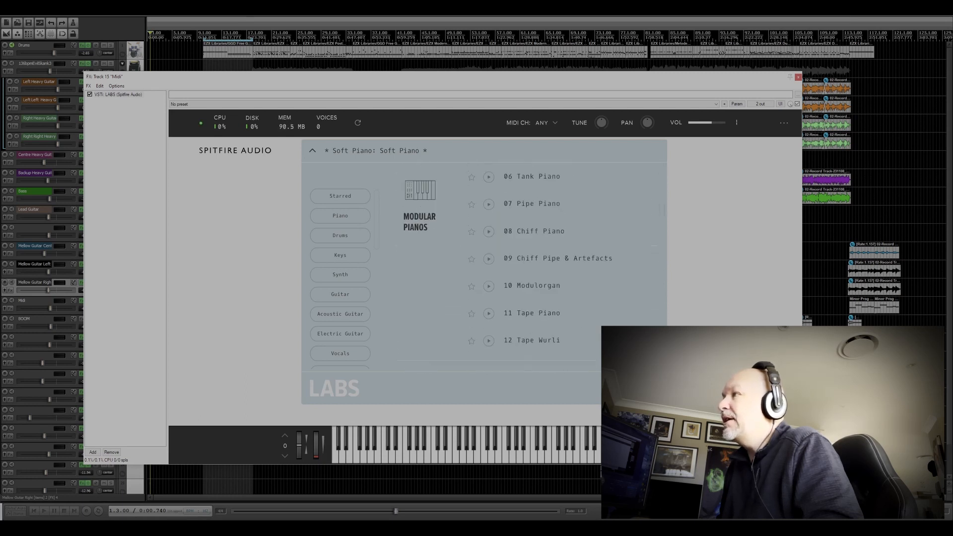
pyautogui.scroll(-20, 484, 268)
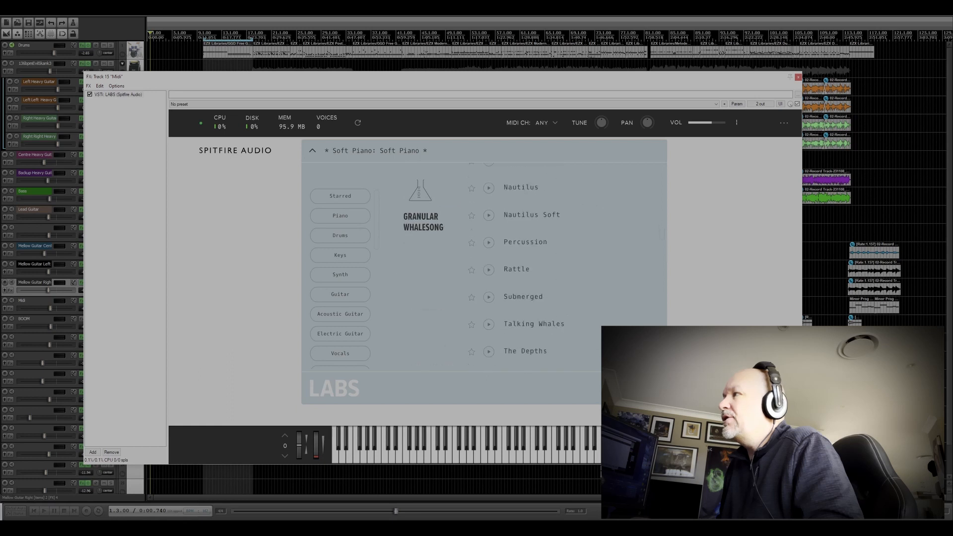
pyautogui.scroll(-6, 484, 269)
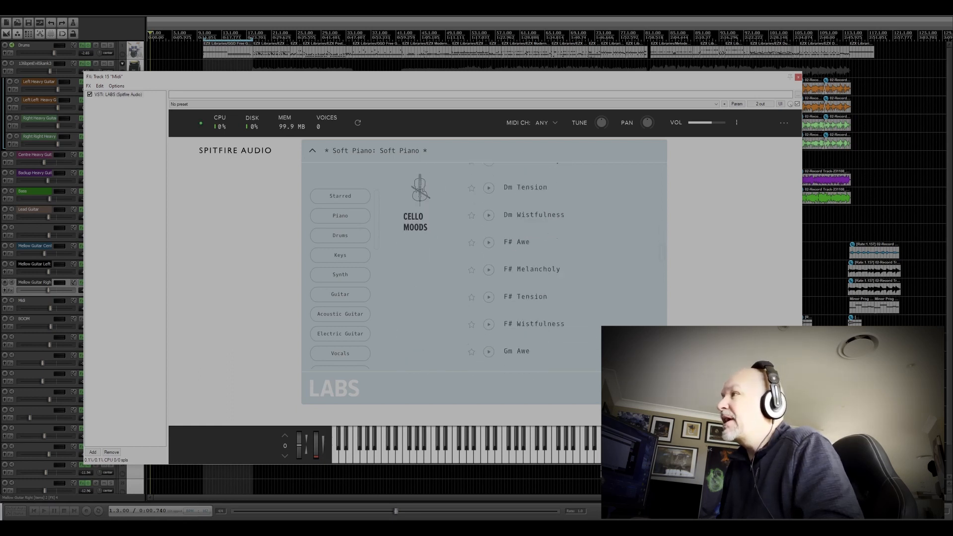
pyautogui.scroll(-15, 484, 268)
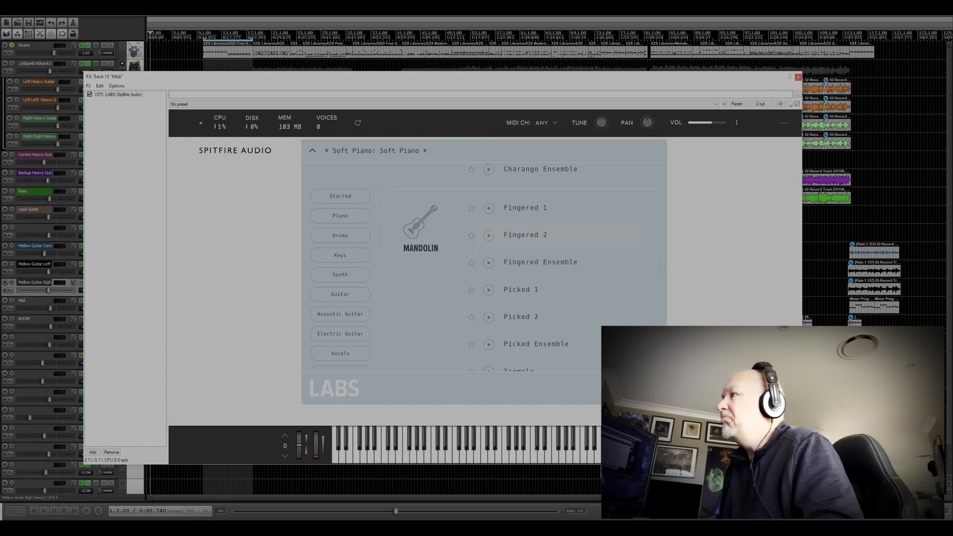
pyautogui.click(525, 235)
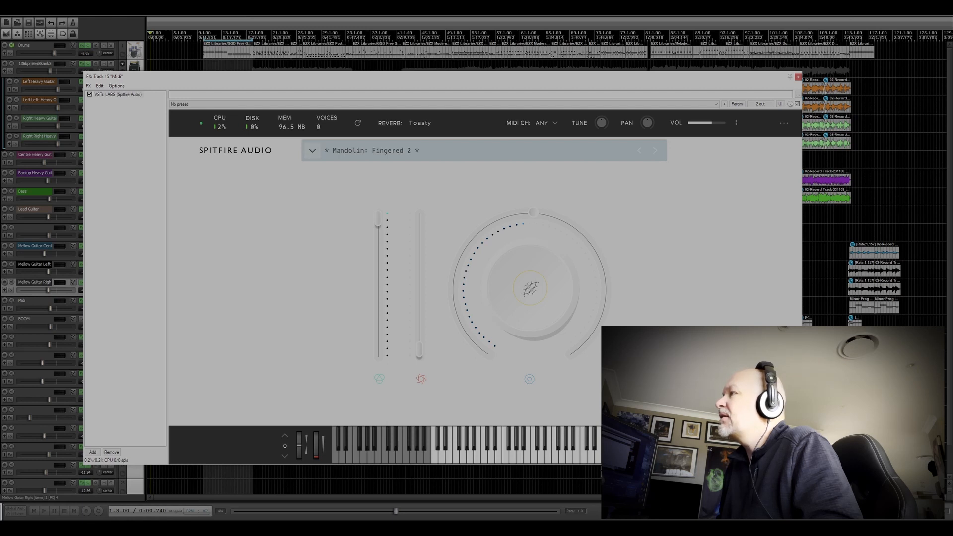
# Step: Load the Sleigh Bells preset from the LABS library
pyautogui.click(312, 150)
pyautogui.scroll(-17, 564, 230)
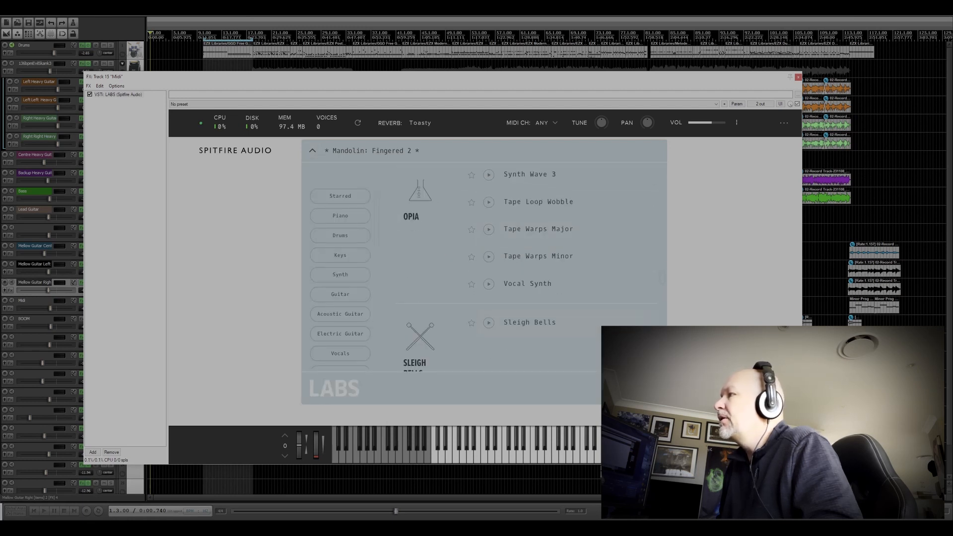
pyautogui.click(530, 323)
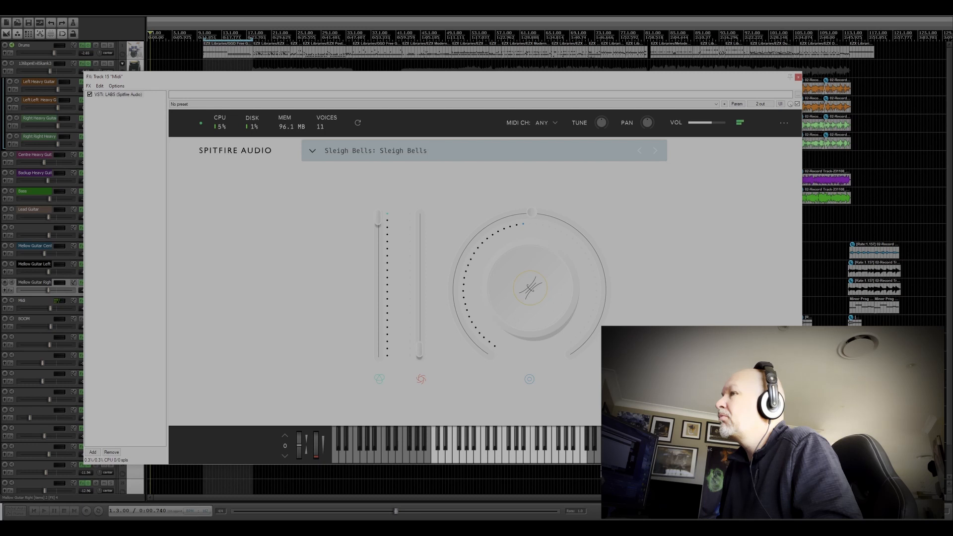
pyautogui.press('e')
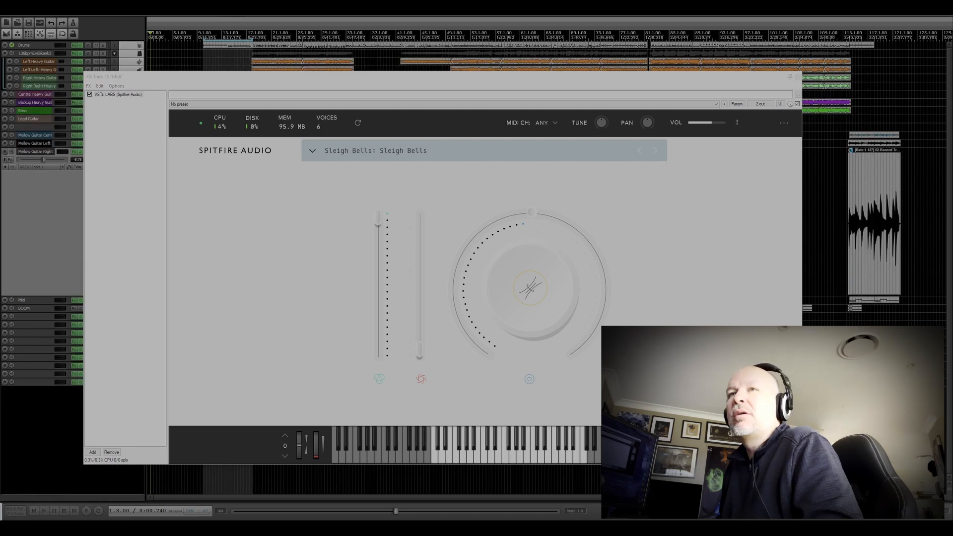
pyautogui.press('e')
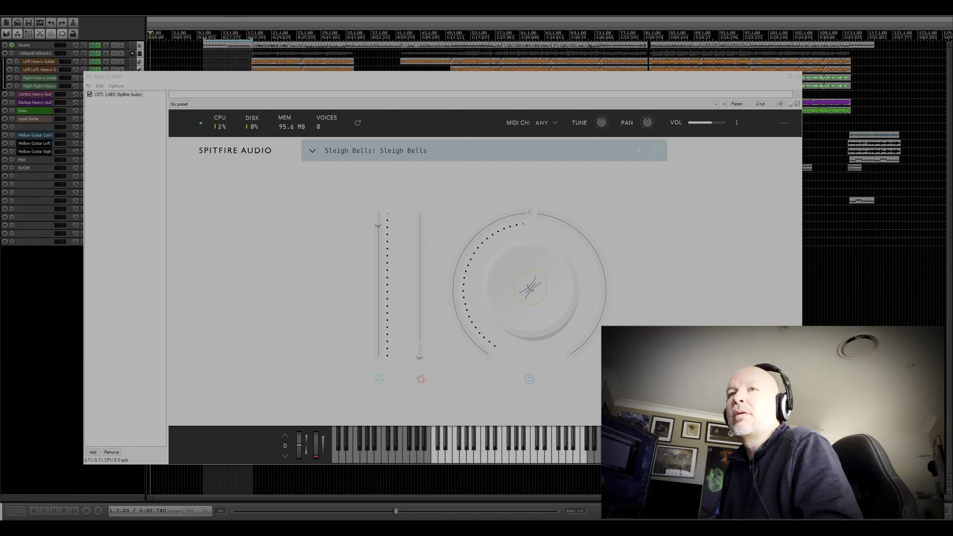
pyautogui.click(797, 77)
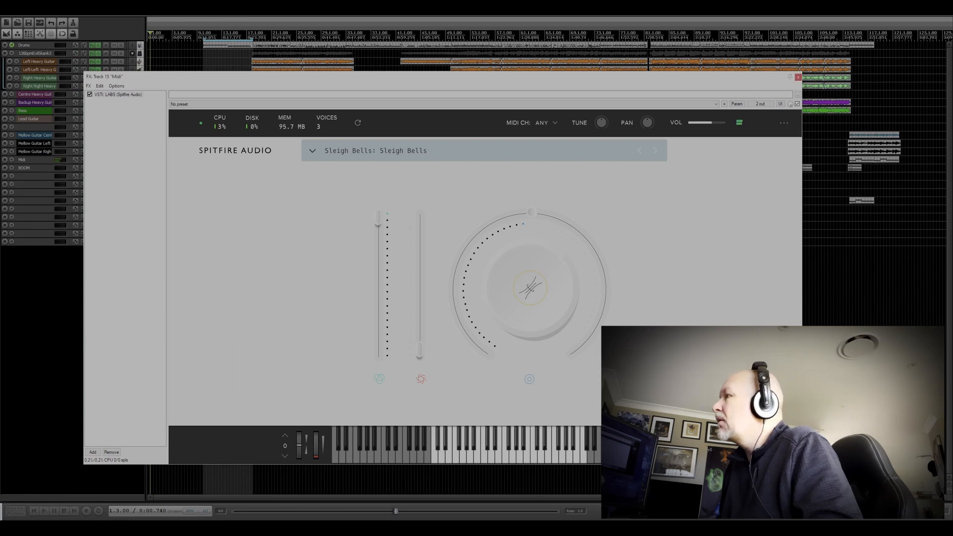
# Step: Load the Atmos preset from the Tundra Atmos group in the LABS library
pyautogui.click(312, 150)
pyautogui.scroll(-9, 530, 269)
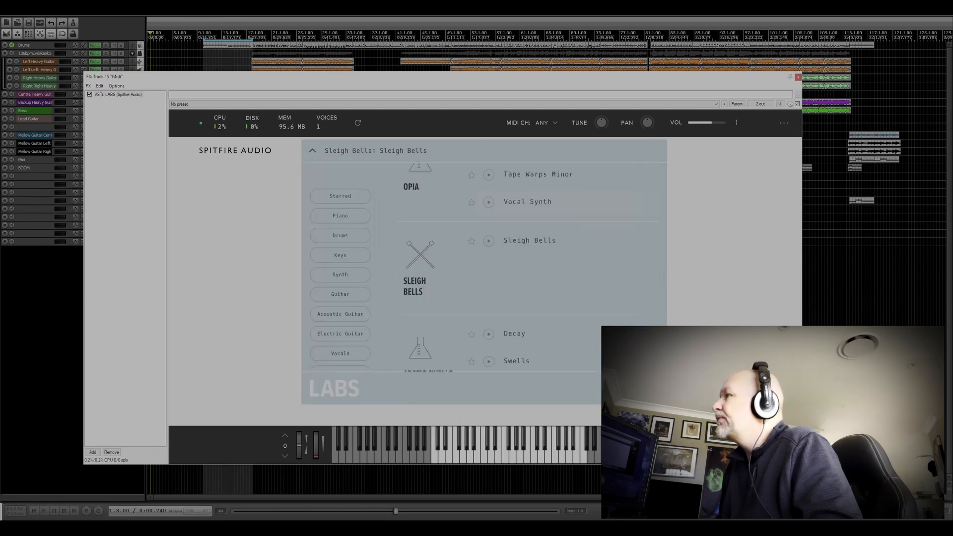
pyautogui.scroll(-1, 530, 233)
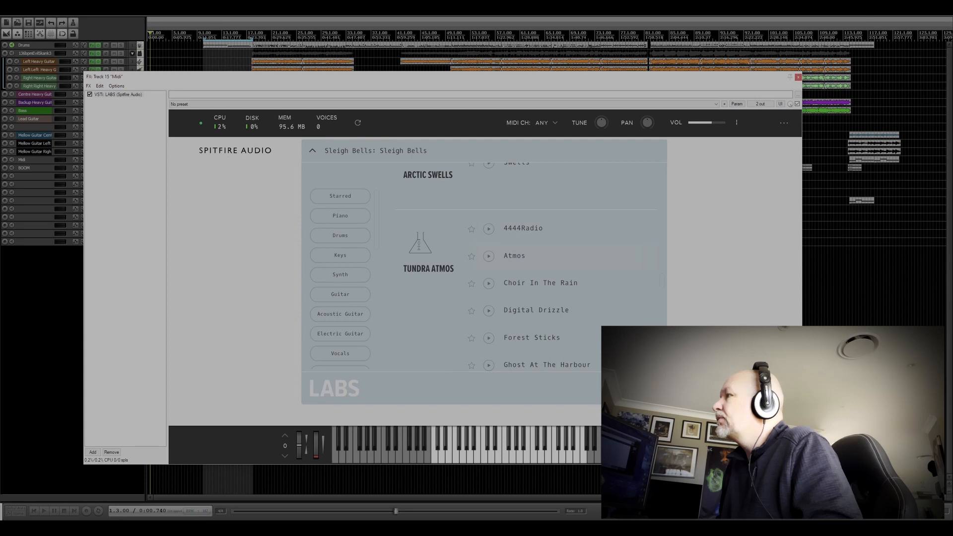
pyautogui.click(515, 256)
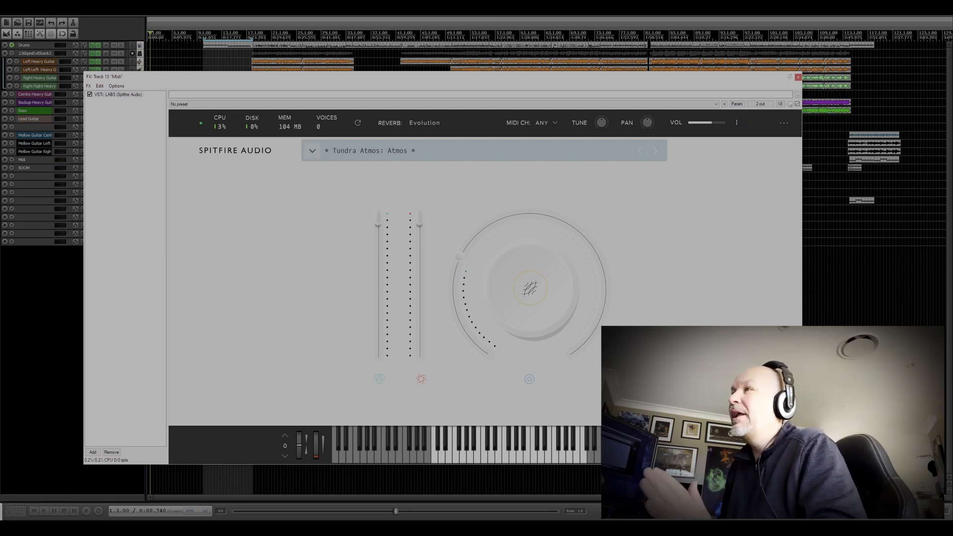
# Step: Load the Water Fractals preset from the Tundra Atmos group in the LABS library
pyautogui.click(312, 150)
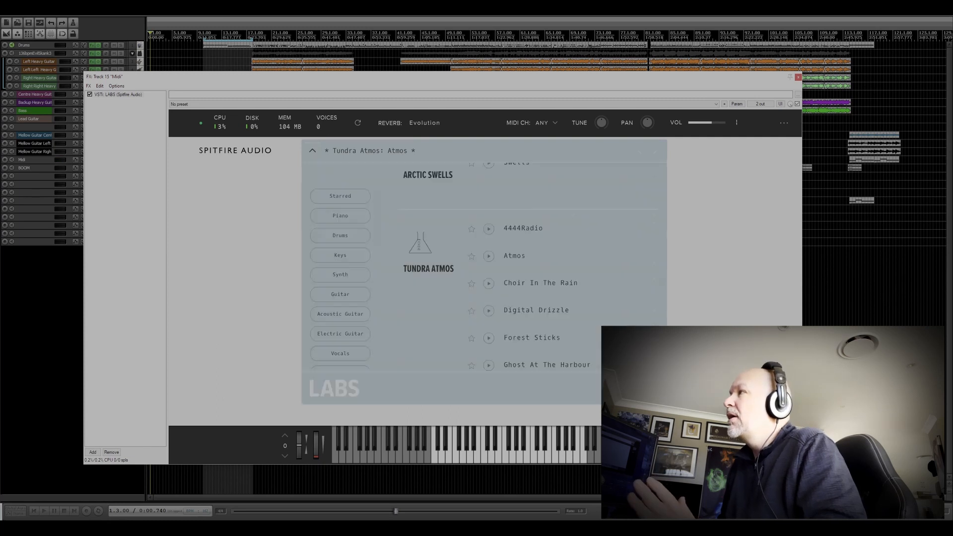
pyautogui.scroll(-2, 559, 227)
pyautogui.scroll(-4, 559, 227)
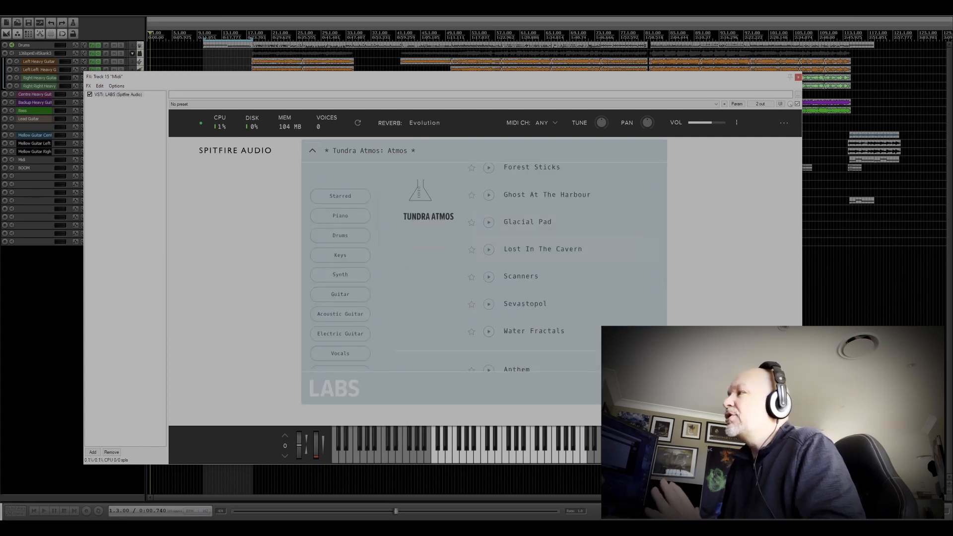
pyautogui.click(535, 331)
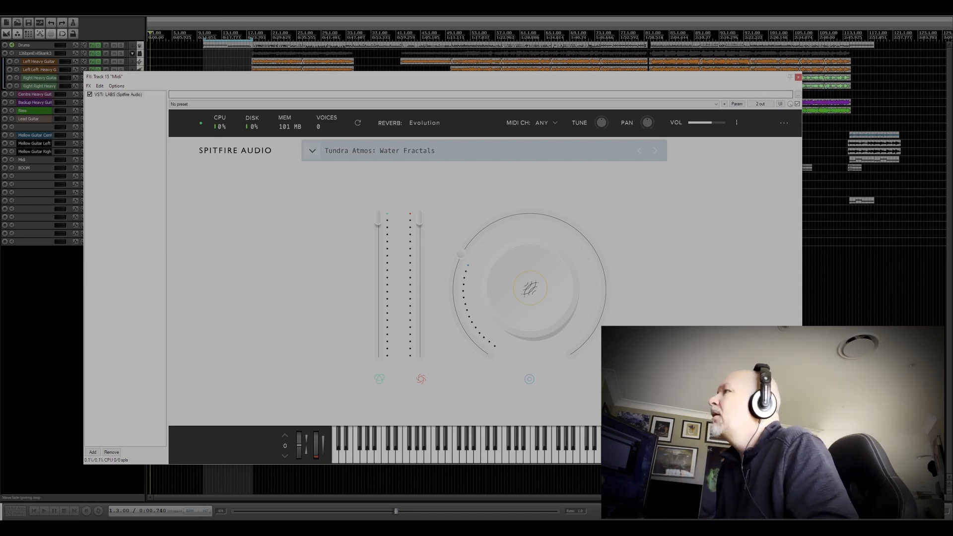
# Step: Filter the LABS library to Piano sounds and load the Soft Piano preset
pyautogui.click(312, 150)
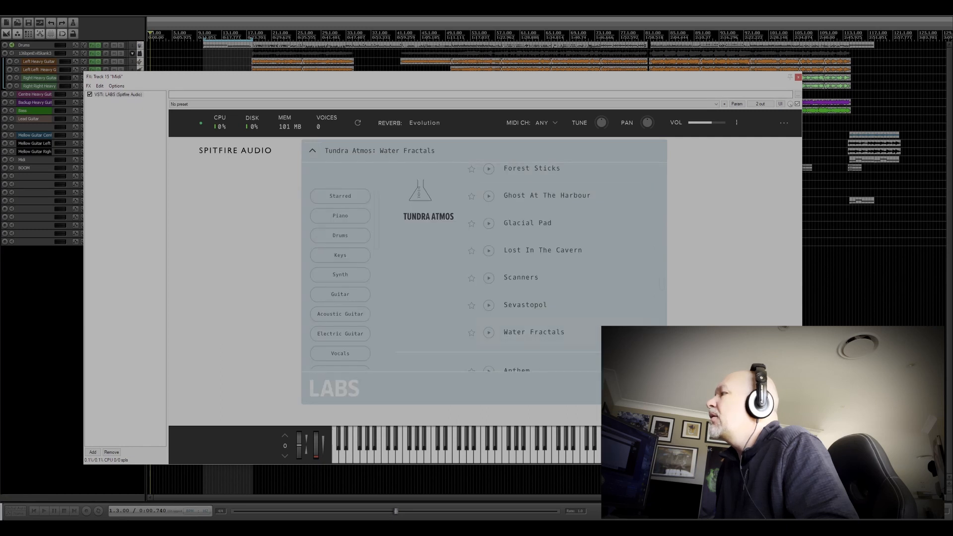
pyautogui.click(340, 216)
pyautogui.scroll(-10, 482, 263)
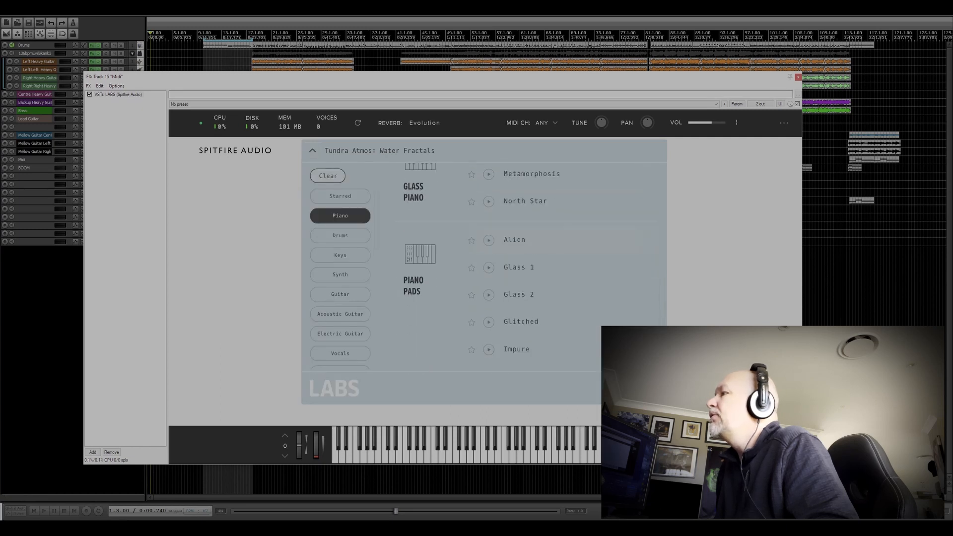
pyautogui.scroll(-5, 481, 263)
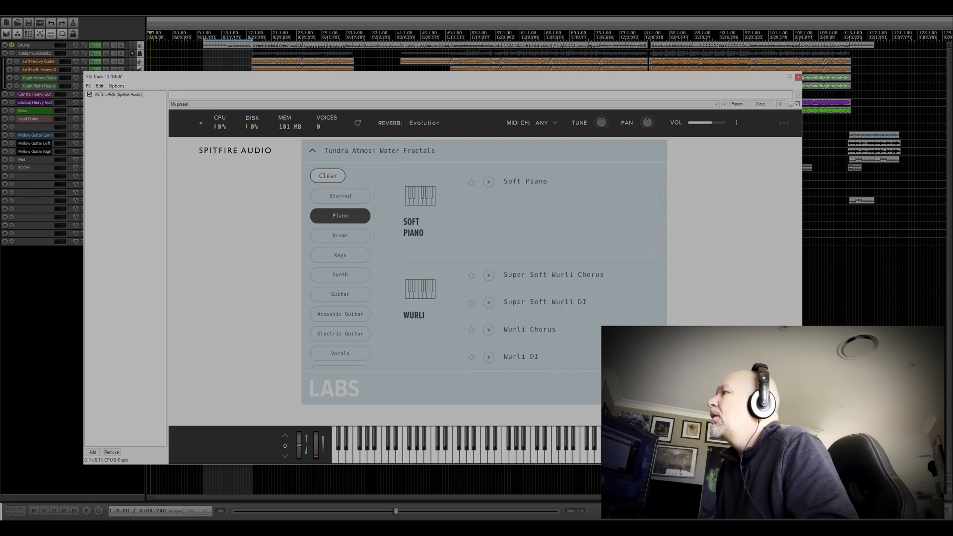
pyautogui.click(525, 182)
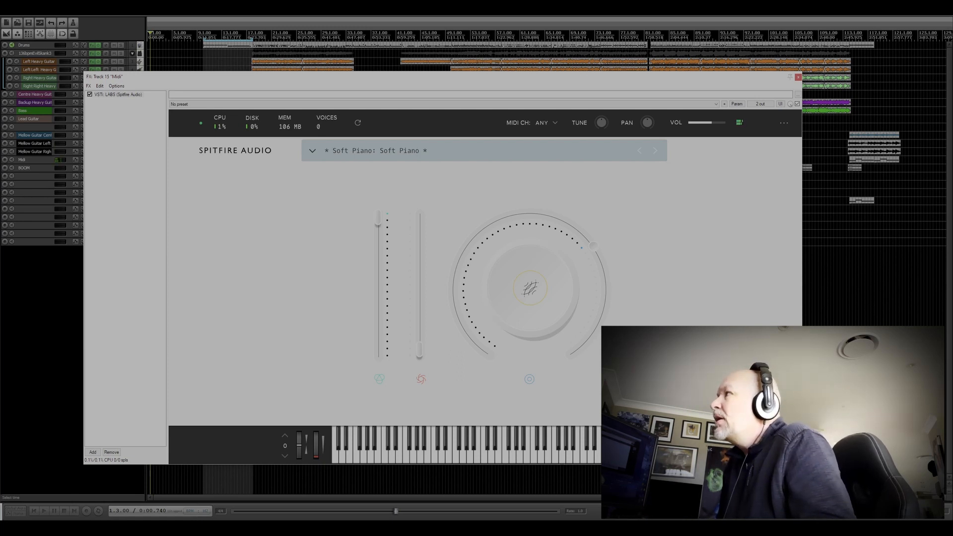
# Step: Close LABS on the Midi track, place the edit cursor at bar 6, and check the plugin on Track 20
pyautogui.click(798, 77)
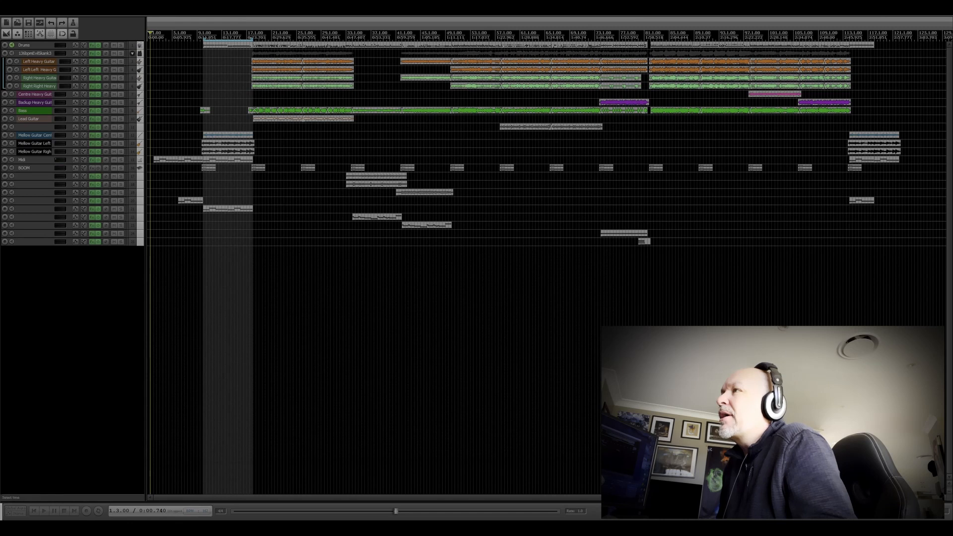
pyautogui.scroll(4, 373, 288)
pyautogui.click(270, 35)
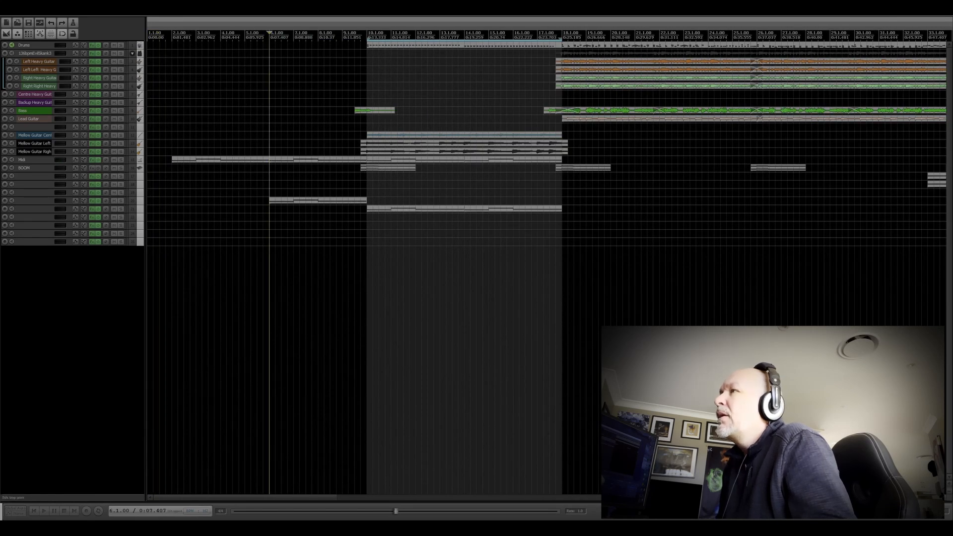
pyautogui.click(98, 202)
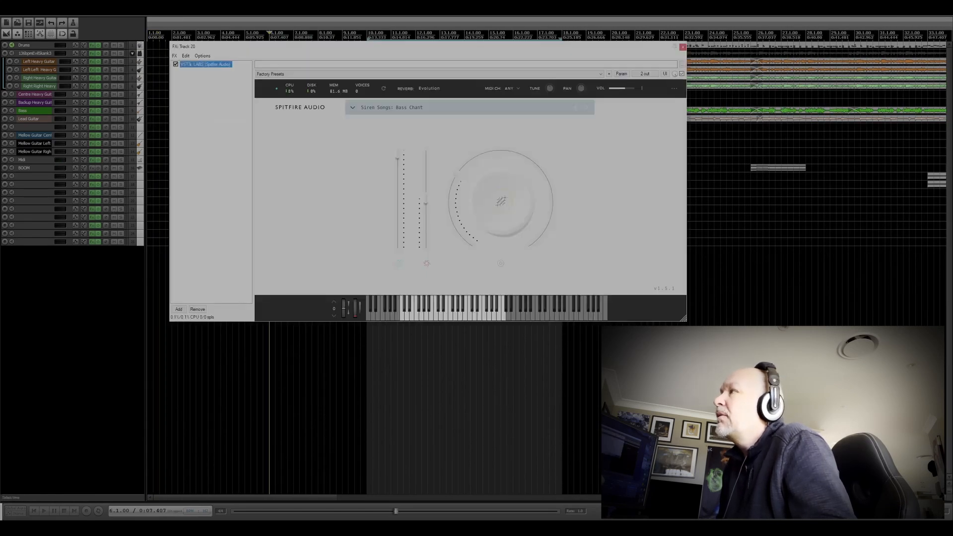
pyautogui.click(683, 47)
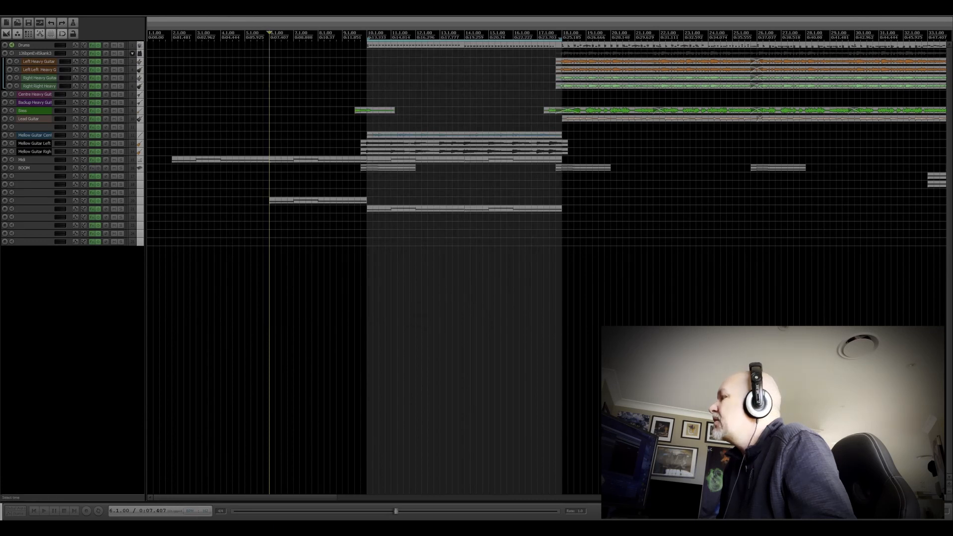
# Step: Place the edit cursor at bar 10, solo the track with the MIDI item starting there, and play it
pyautogui.scroll(4, 684, 54)
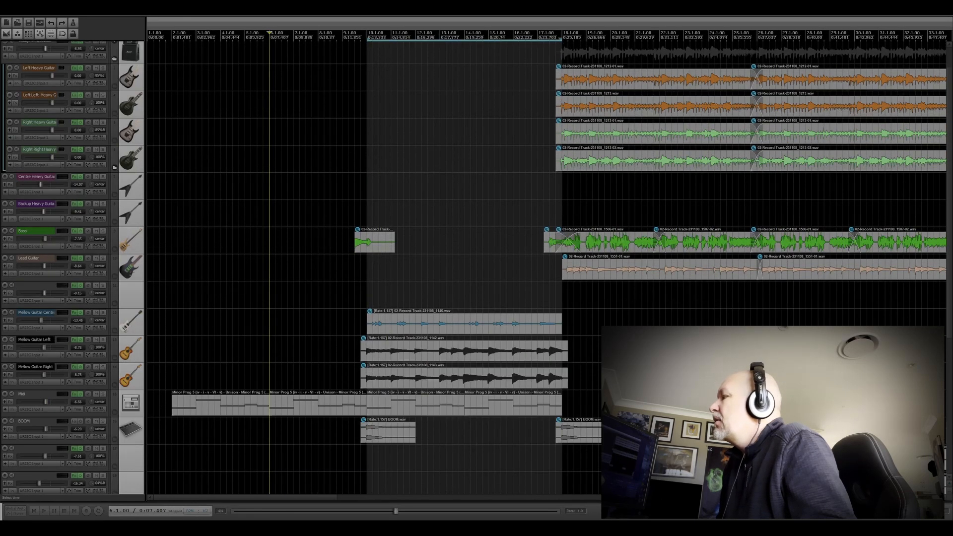
pyautogui.scroll(-2, 683, 55)
pyautogui.scroll(-3, 683, 55)
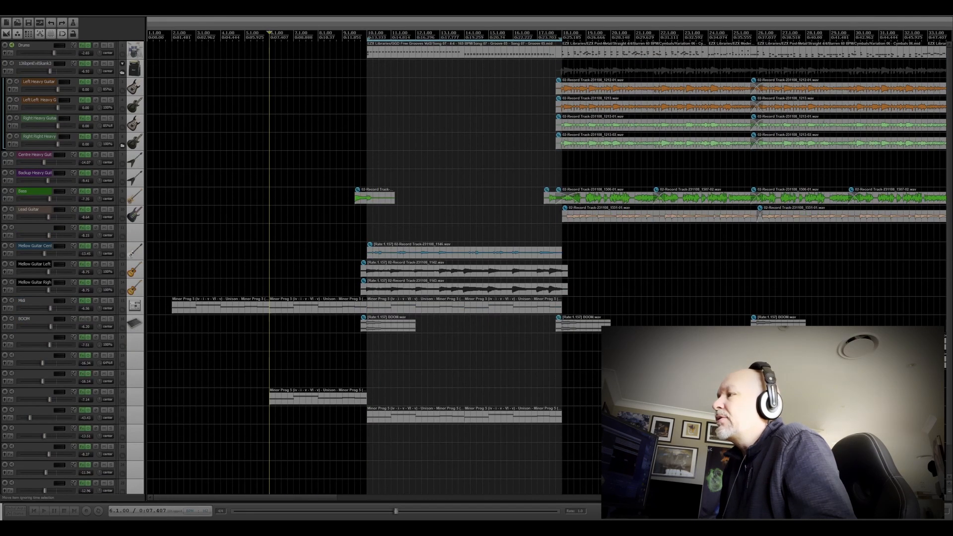
pyautogui.click(362, 269)
pyautogui.click(367, 269)
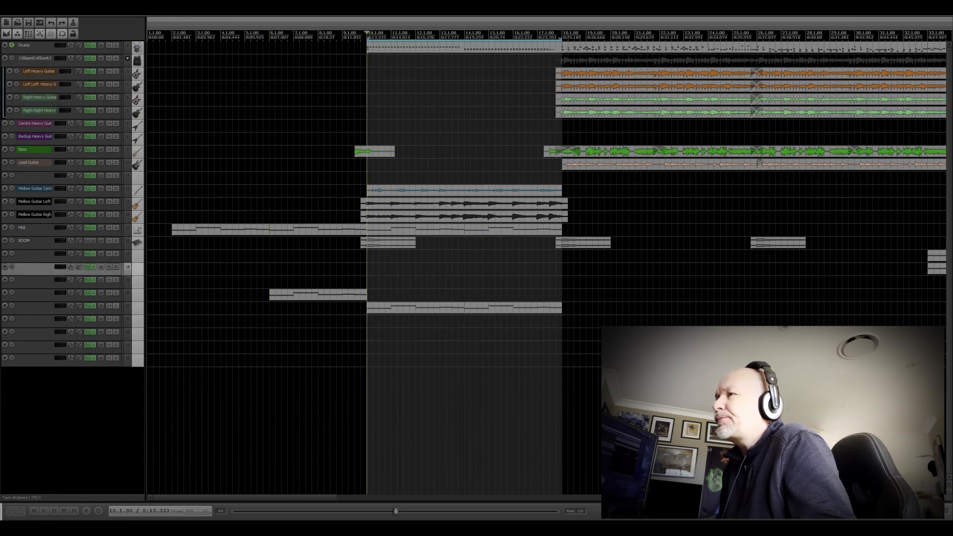
pyautogui.click(116, 306)
pyautogui.press('space')
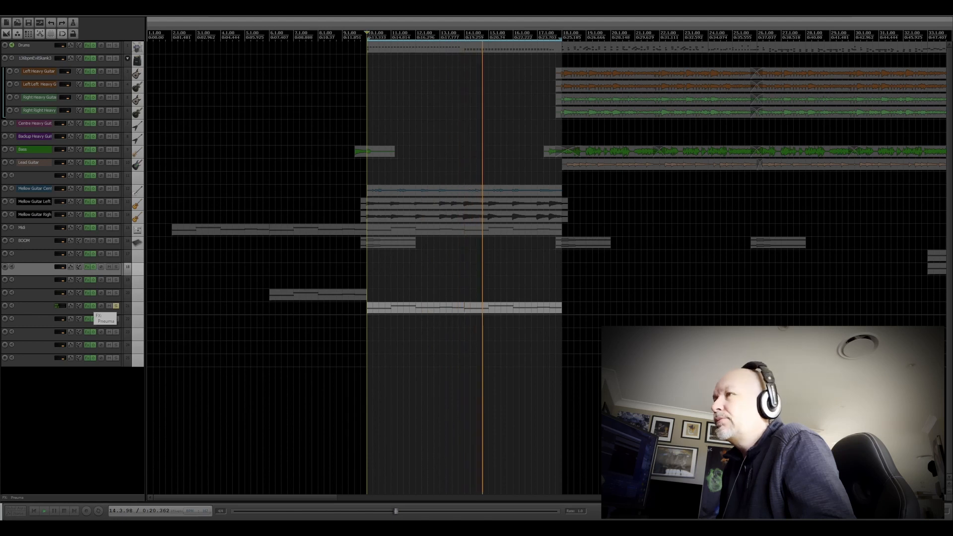
# Step: Open the Pneuma synth on the soloed track, stop playback, and reposition its window over the arrangement
pyautogui.click(89, 318)
pyautogui.press('space')
pyautogui.moveTo(362, 25); pyautogui.dragTo(548, 114)
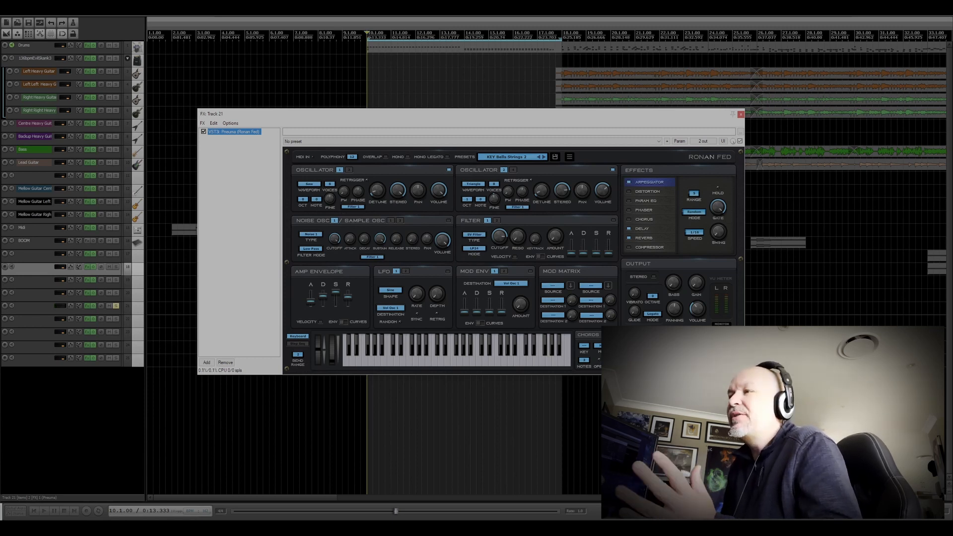
# Step: Load the SEQ Acid 2 preset from Pneuma's Factory 2 bank and play the soloed track
pyautogui.click(507, 157)
pyautogui.moveTo(501, 167)
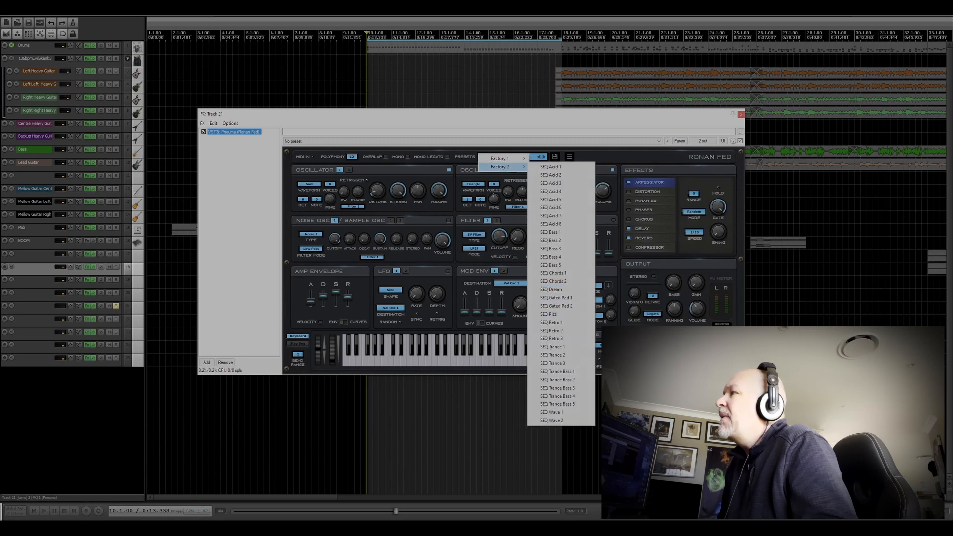
pyautogui.click(551, 175)
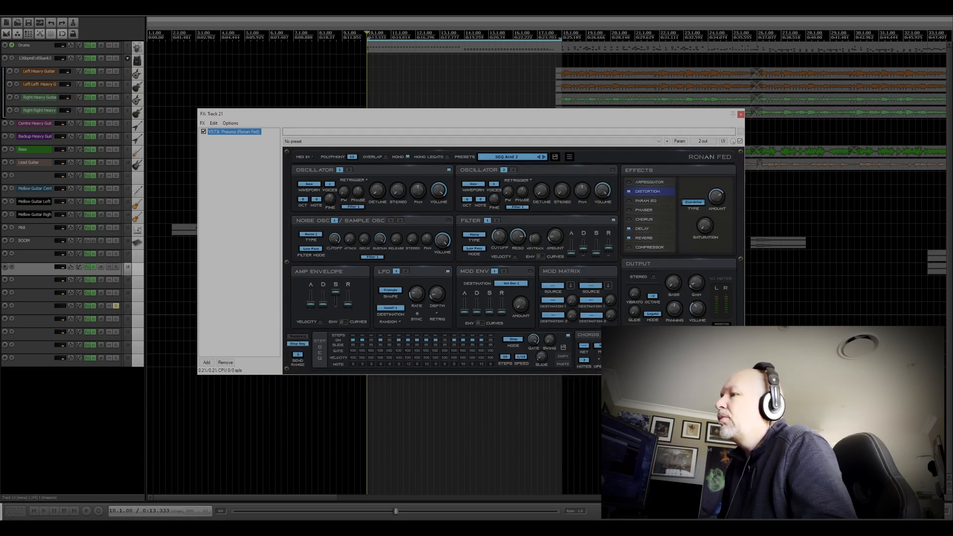
pyautogui.press('space')
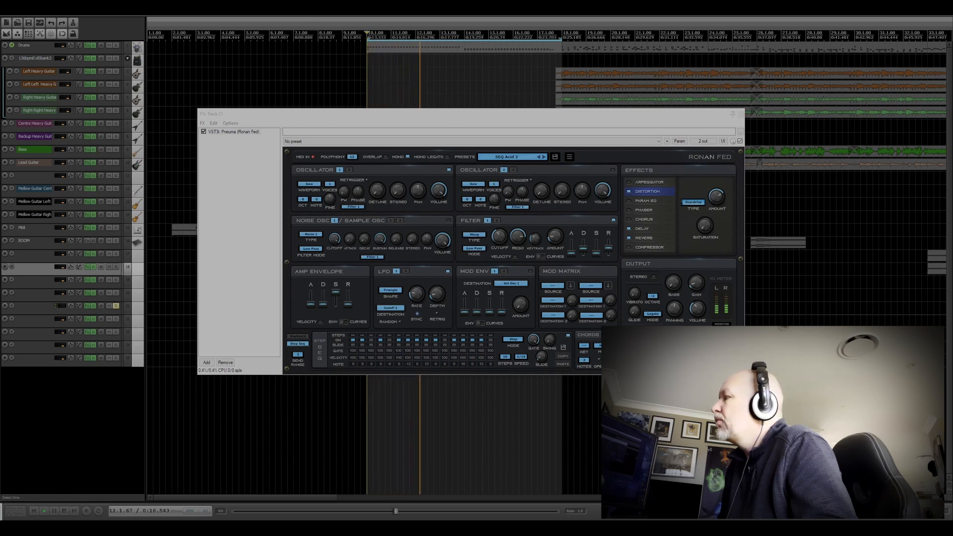
# Step: Load the SEQ Bass 1 preset from Pneuma's Factory 2 bank and restart playback from bar 10
pyautogui.scroll(1, 547, 268)
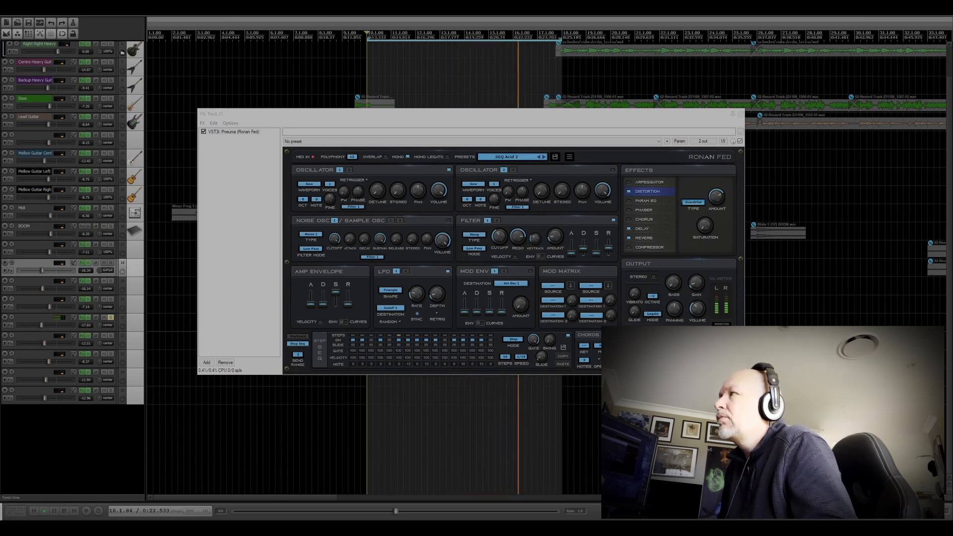
pyautogui.click(496, 157)
pyautogui.moveTo(501, 167)
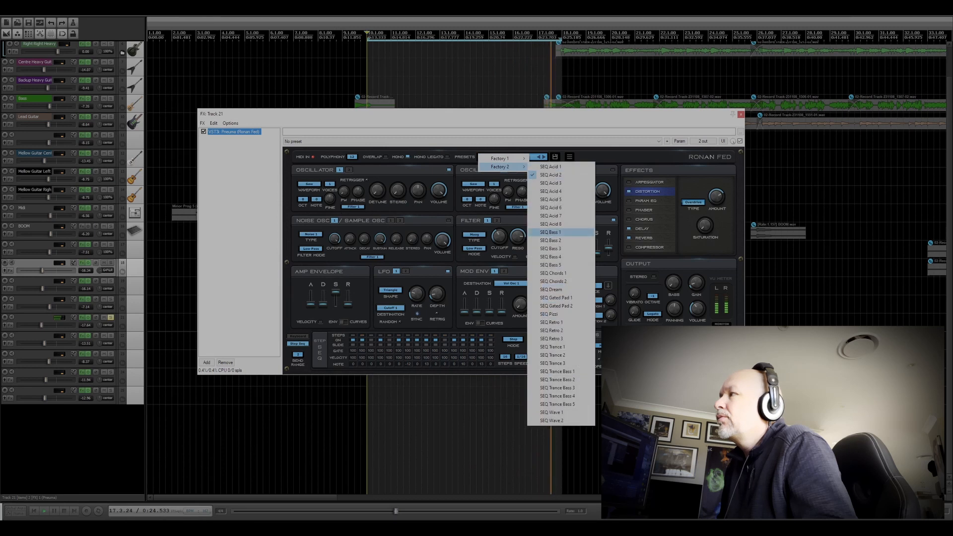
pyautogui.click(552, 232)
pyautogui.press('space')
pyautogui.press('space')
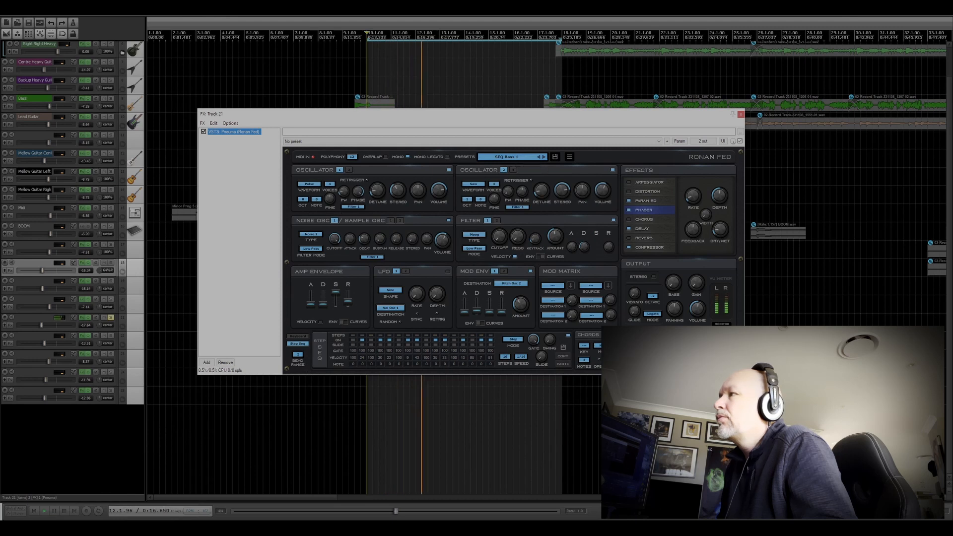
# Step: Load Pneuma's Factory 2 preset SEQ Chords 2, restart playback from bar 10 to hear it, and stop
pyautogui.click(507, 157)
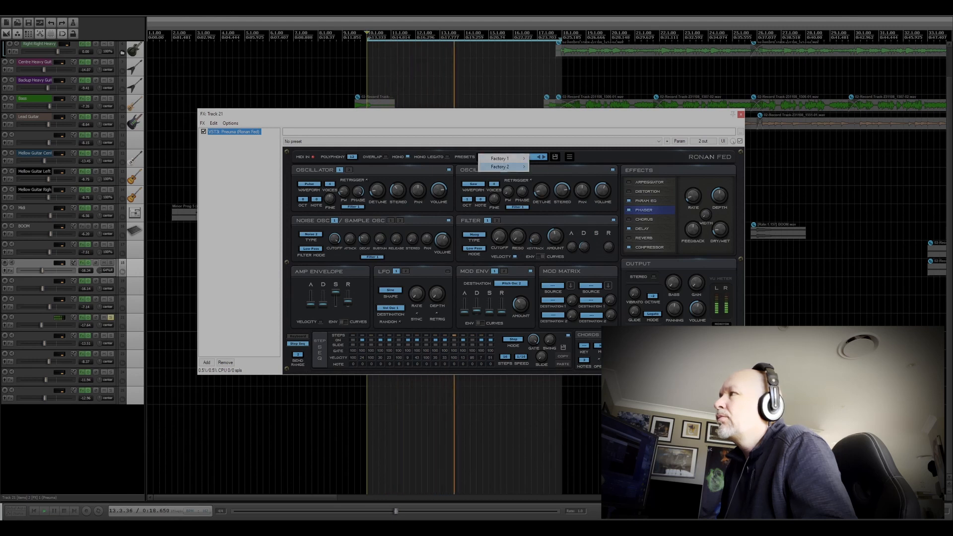
pyautogui.moveTo(516, 166)
pyautogui.click(551, 282)
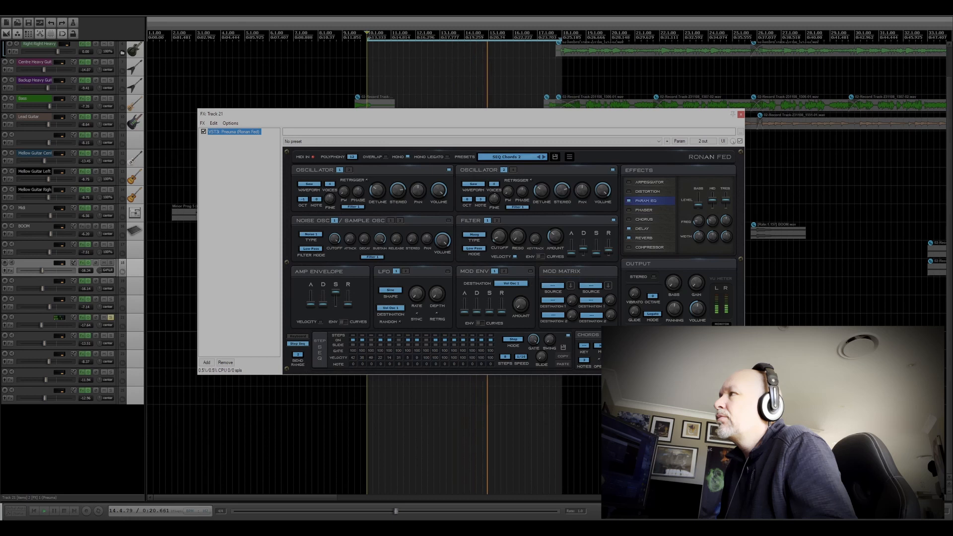
pyautogui.press('space')
pyautogui.press('space')
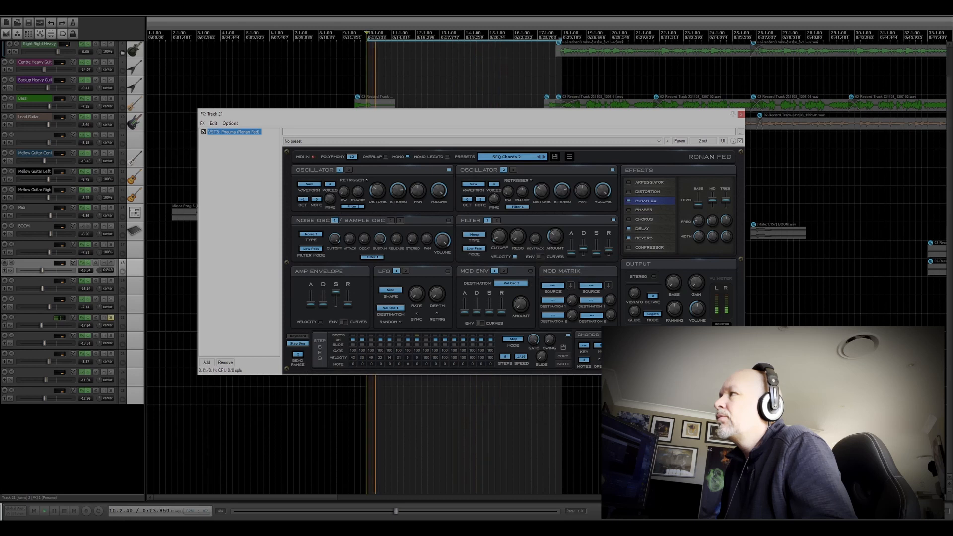
pyautogui.press('space')
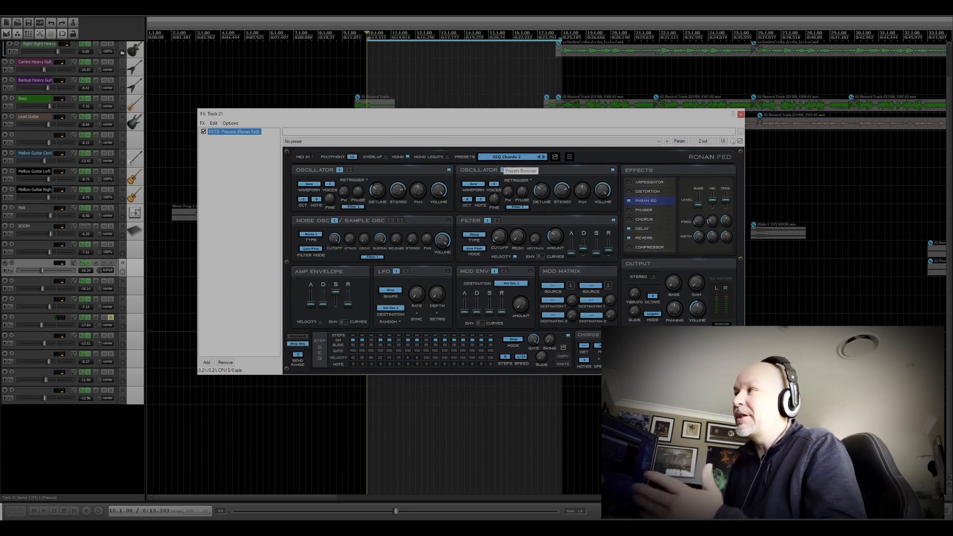
# Step: Load Pneuma's Factory 2 preset SEQ Trance Bass 2, play the soloed track to hear it, and stop
pyautogui.click(506, 157)
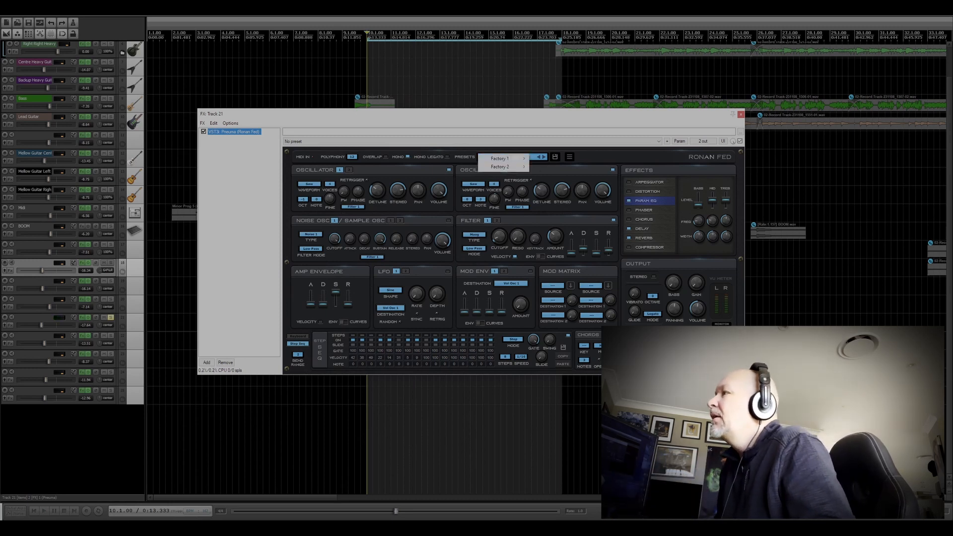
pyautogui.moveTo(505, 167)
pyautogui.click(557, 380)
pyautogui.press('space')
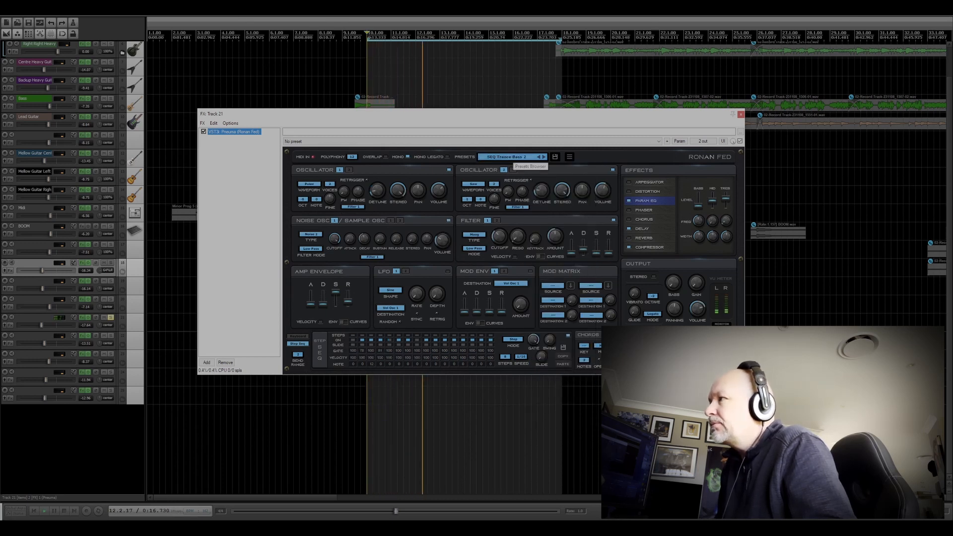
pyautogui.press('space')
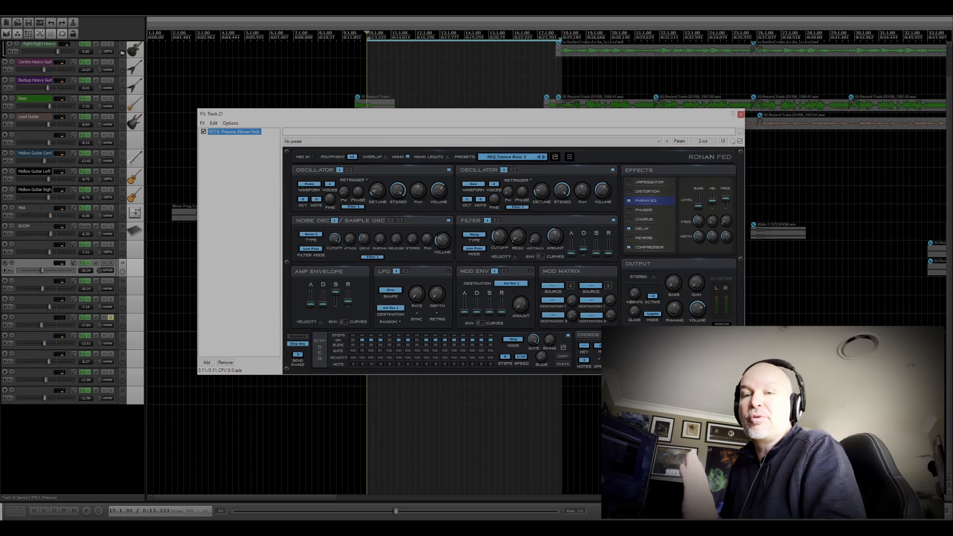
# Step: Close the Pneuma window, place the edit cursor at bar 42, and open the Surge XT plugin on Track 23
pyautogui.click(741, 114)
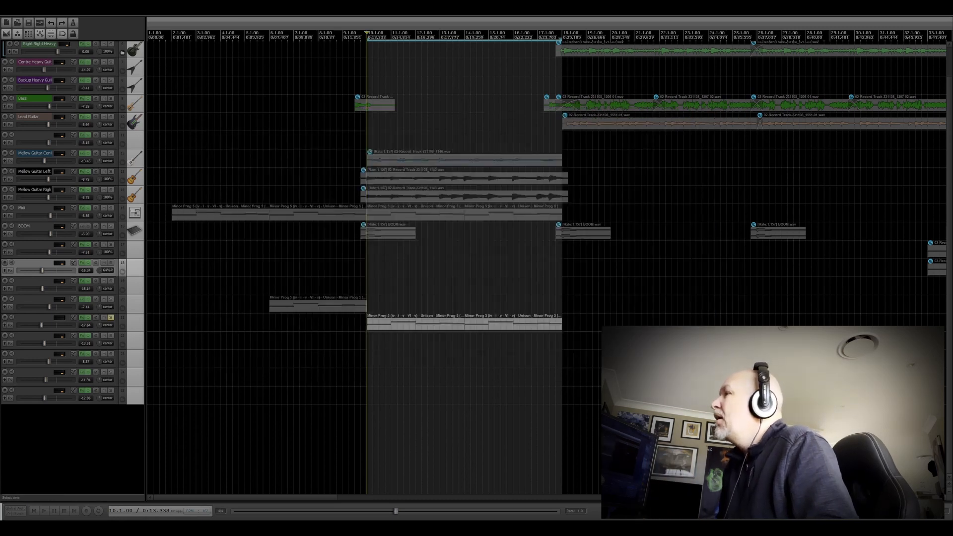
pyautogui.scroll(-5, 741, 114)
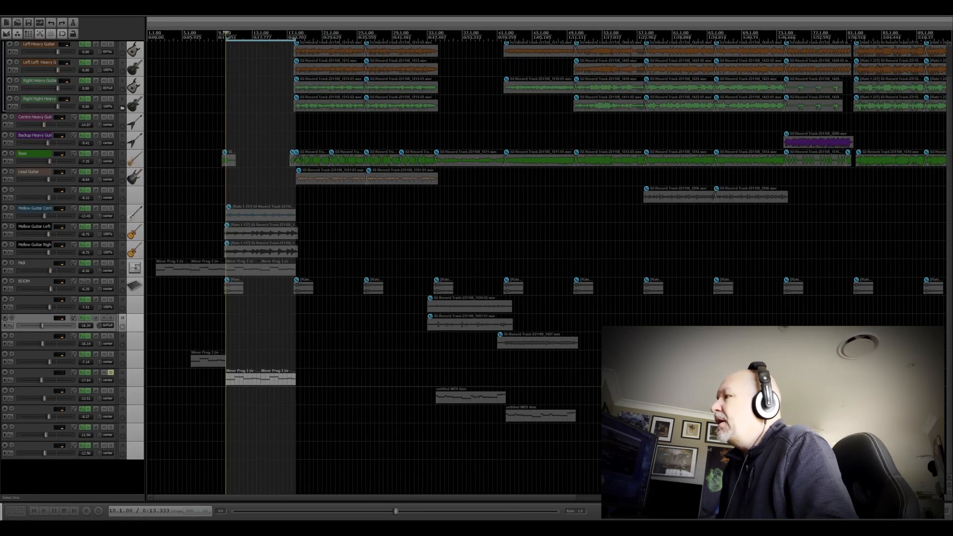
pyautogui.click(506, 378)
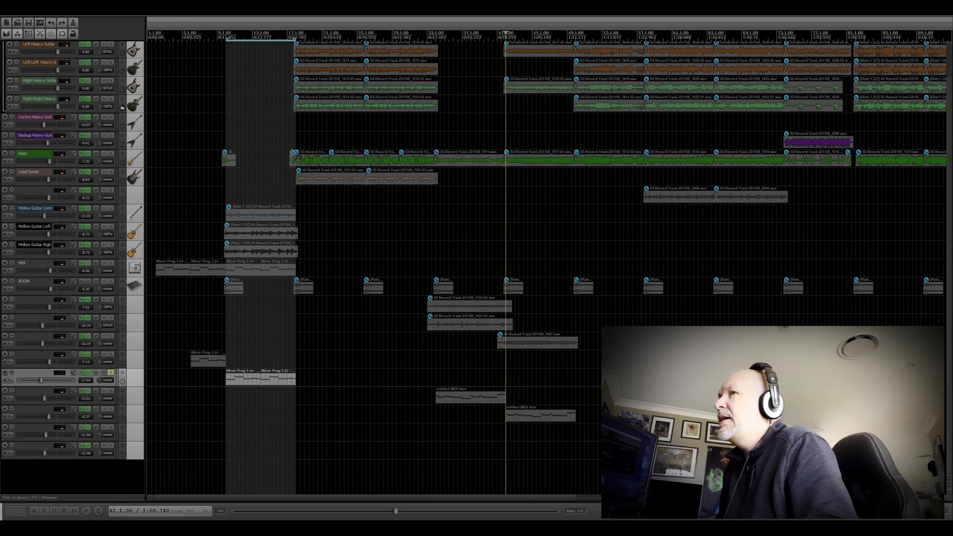
pyautogui.moveTo(0, 93); pyautogui.dragTo(591, 44)
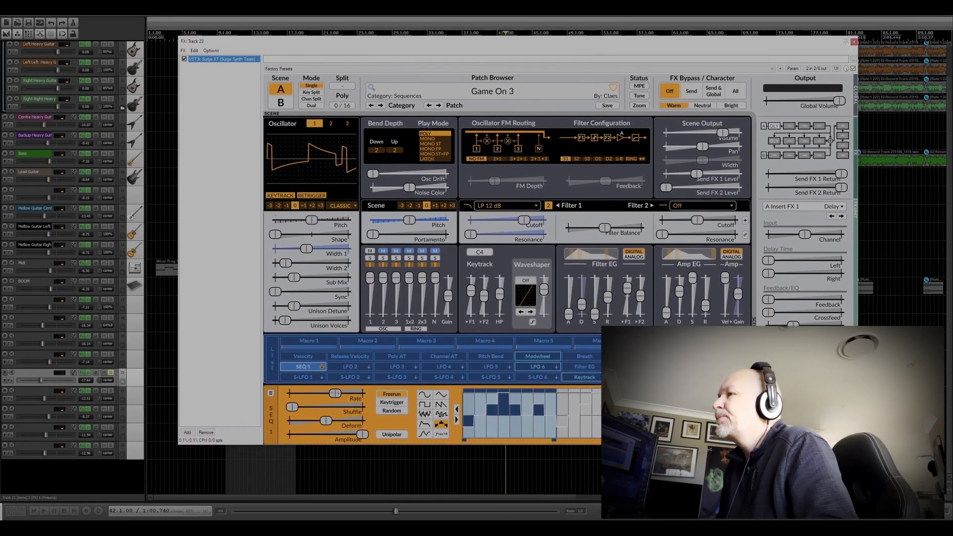
# Step: Move the solo from the Pneuma track to the Surge XT track and play it from bar 42
pyautogui.click(111, 372)
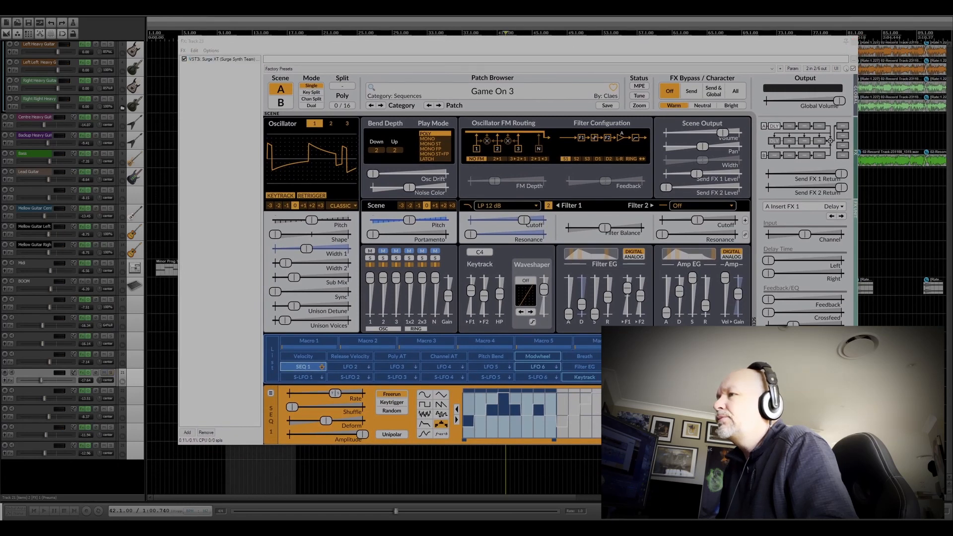
pyautogui.click(111, 409)
pyautogui.press('space')
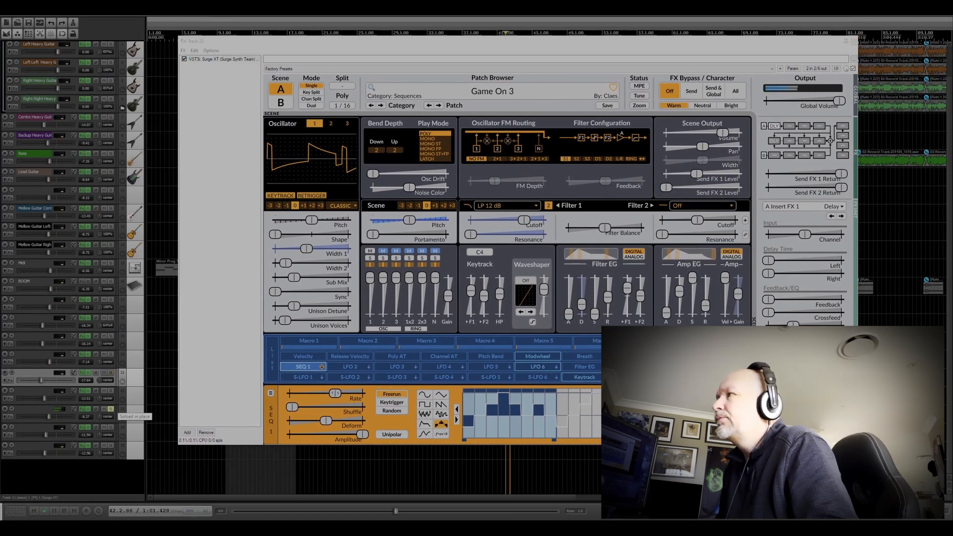
pyautogui.click(398, 42)
pyautogui.press('space')
# Step: Browse Surge XT's third-party patch banks, play the Game On 3 patch on the soloed track, and close the plugin window
pyautogui.click(492, 92)
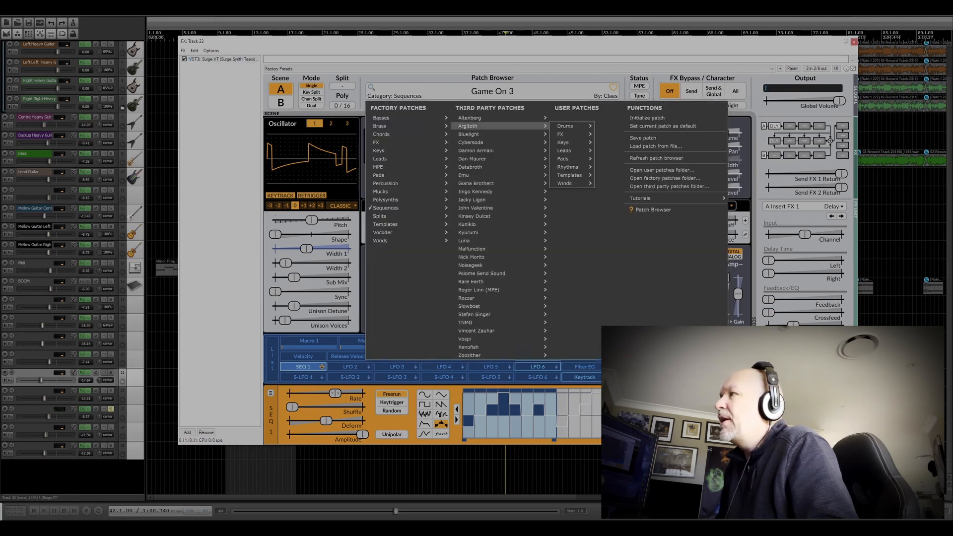
pyautogui.moveTo(492, 232)
pyautogui.moveTo(491, 257)
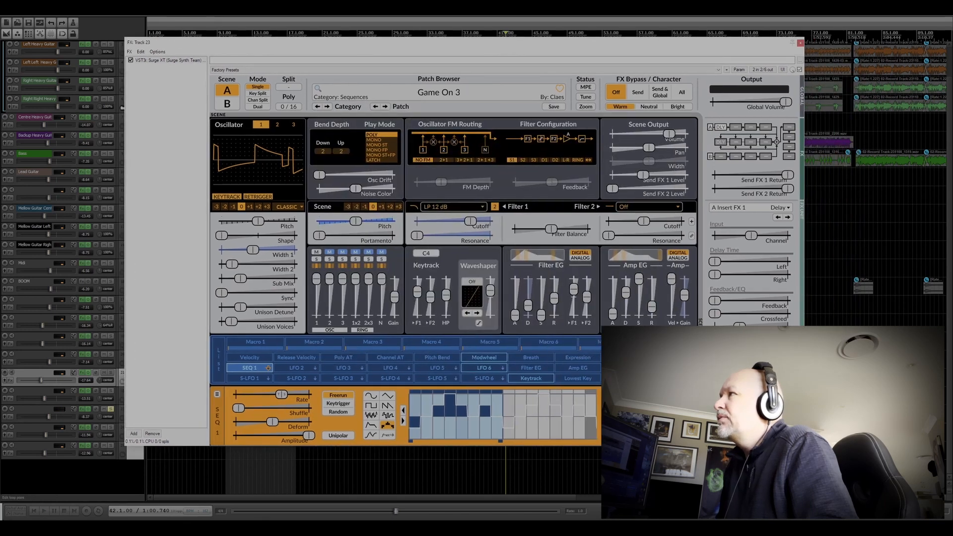
pyautogui.press('space')
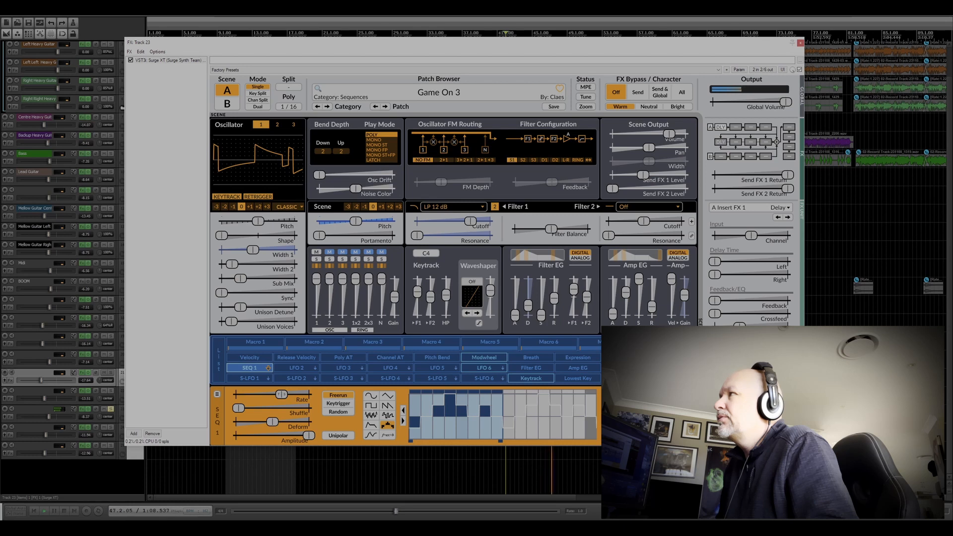
pyautogui.click(800, 43)
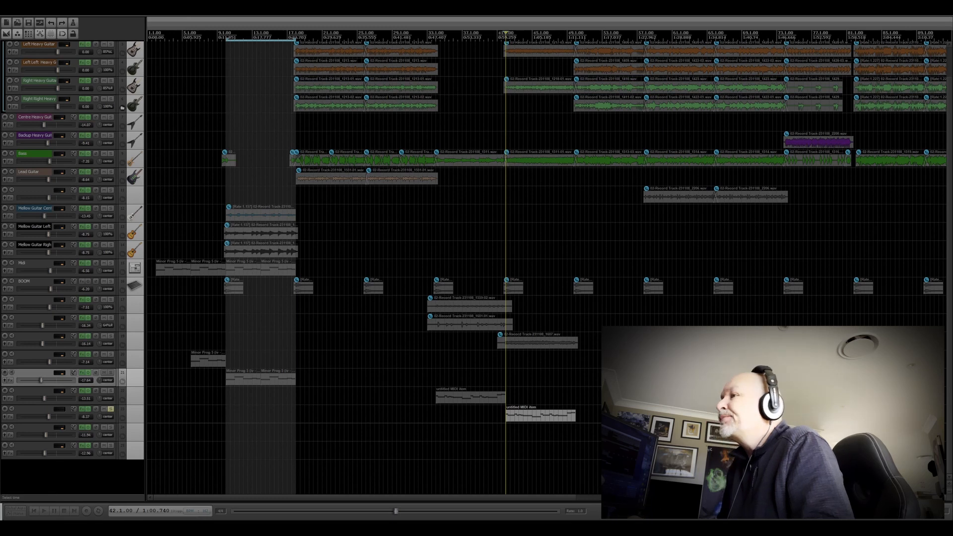
# Step: Unsolo the Surge XT track, solo the Drums track with the edit cursor at bar 10, and open its Kontakt 7 plugin
pyautogui.click(111, 409)
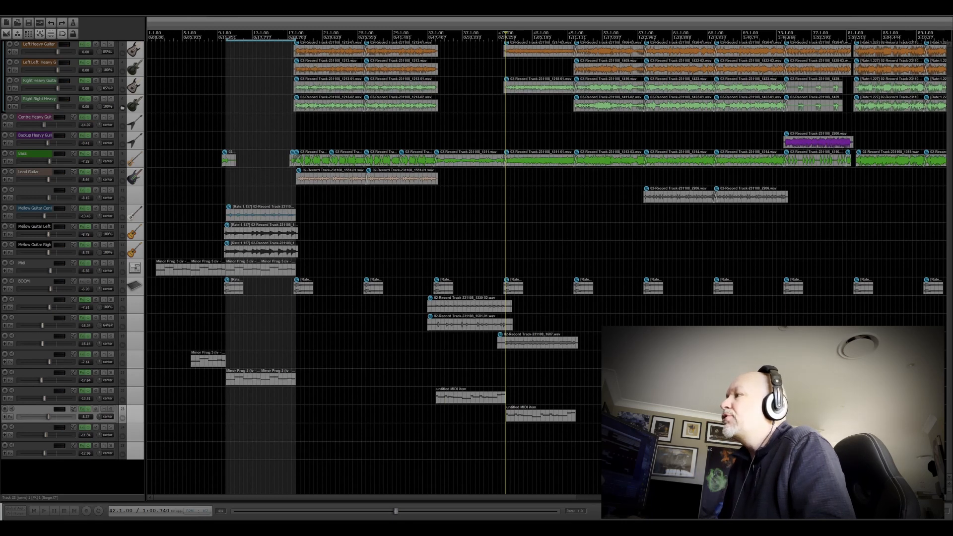
pyautogui.scroll(2, 375, 268)
pyautogui.click(226, 34)
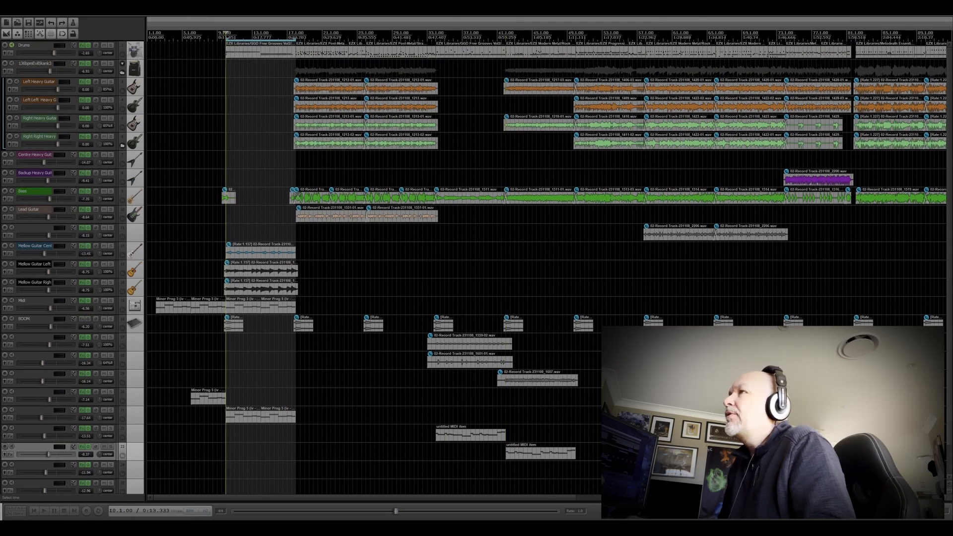
pyautogui.click(111, 45)
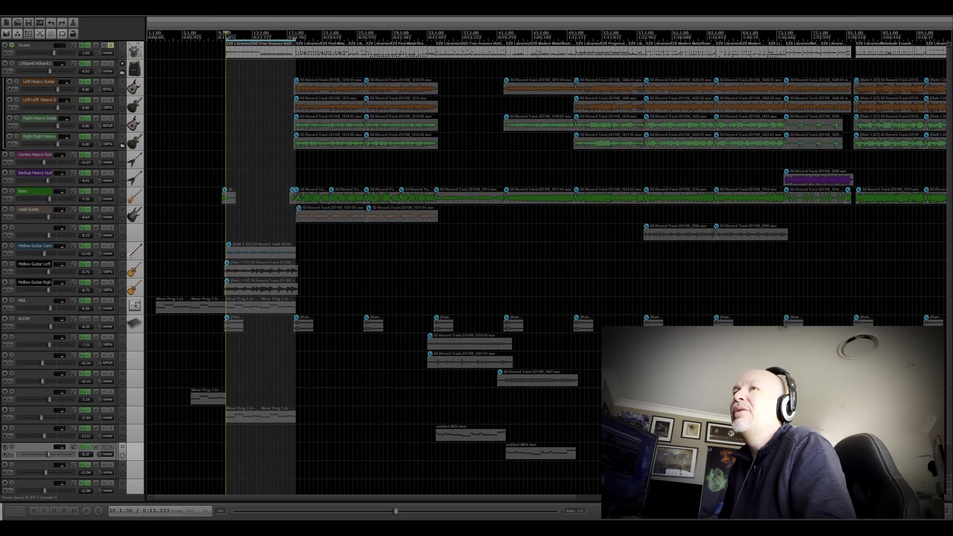
pyautogui.moveTo(0, 90); pyautogui.dragTo(272, 46)
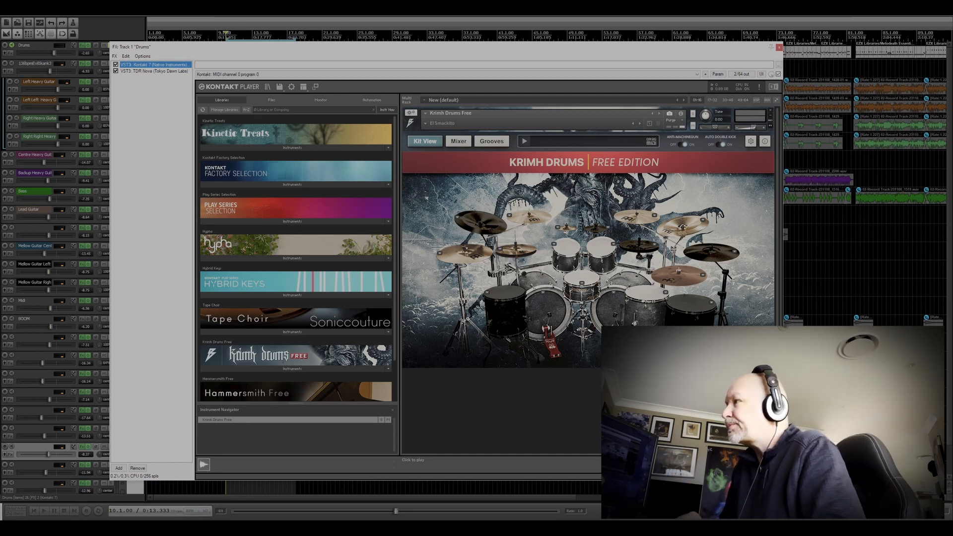
# Step: Play the soloed Drums track from bar 10 to hear the Krimh Drums Free kit in Kontakt
pyautogui.moveTo(236, 48); pyautogui.dragTo(234, 65)
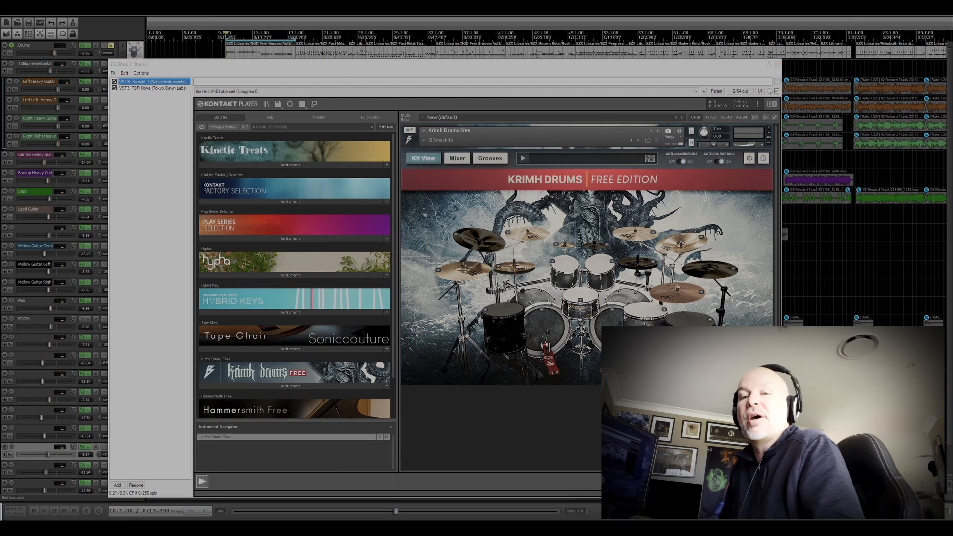
pyautogui.click(226, 37)
pyautogui.press('space')
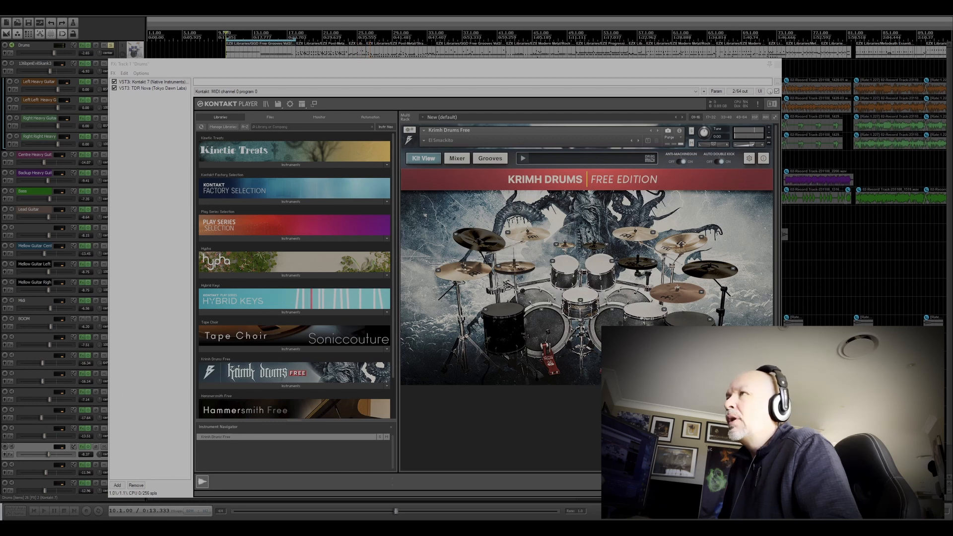
# Step: Show the TDR Nova equalizer on the Drums track and play from bar 10 to view its spectrum, then stop
pyautogui.click(152, 89)
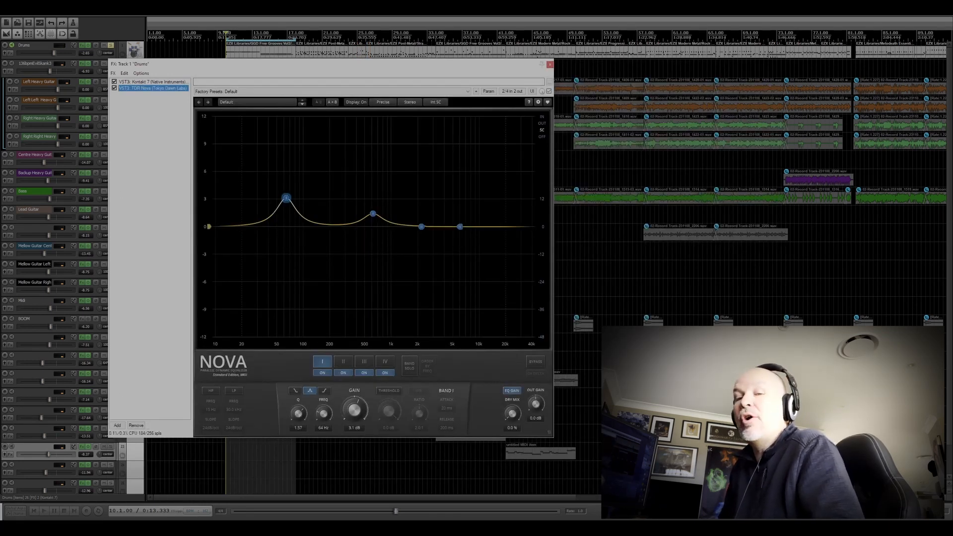
pyautogui.moveTo(304, 65); pyautogui.dragTo(375, 65)
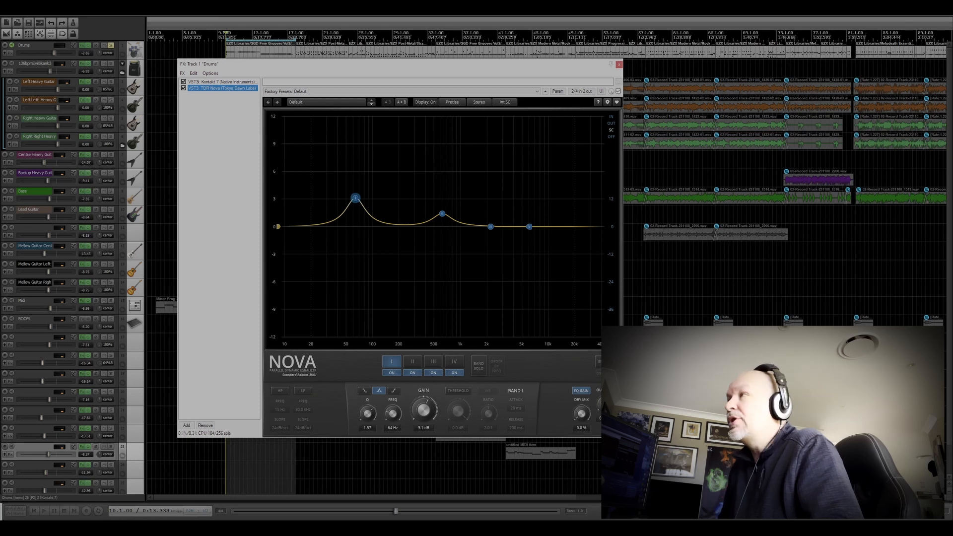
pyautogui.moveTo(401, 65); pyautogui.dragTo(440, 78)
pyautogui.press('space')
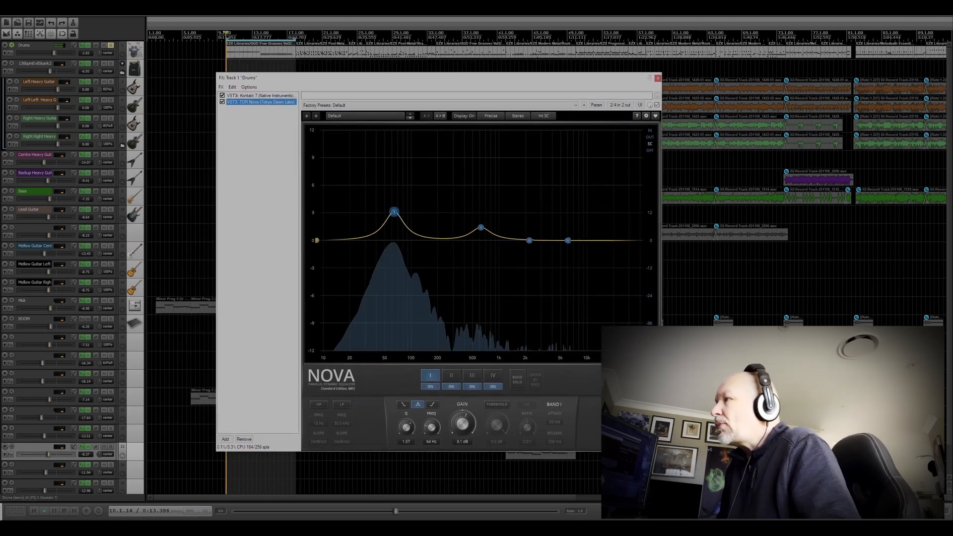
pyautogui.press('space')
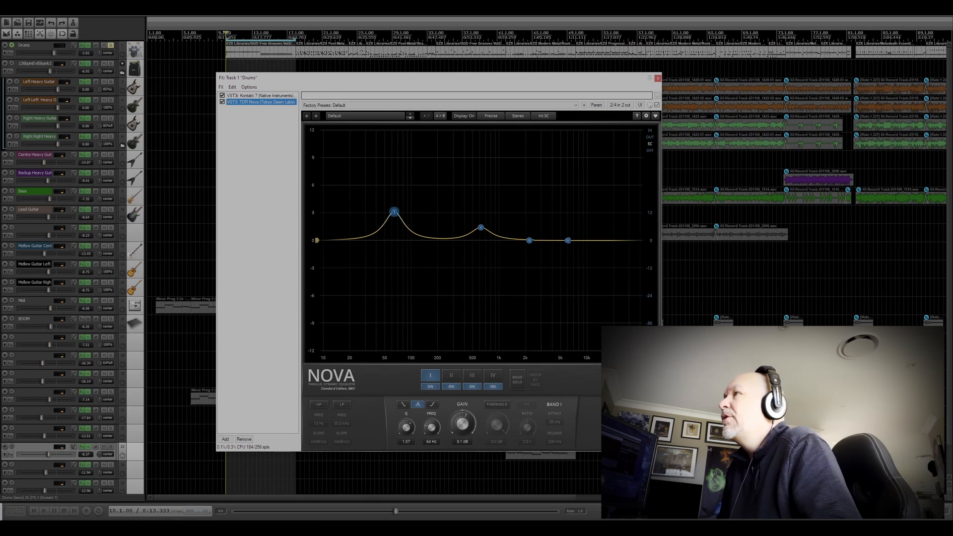
# Step: Play the drums from bar 26 through TDR Nova, inspect the wide band and band I settings, and stop
pyautogui.moveTo(437, 78); pyautogui.dragTo(441, 89)
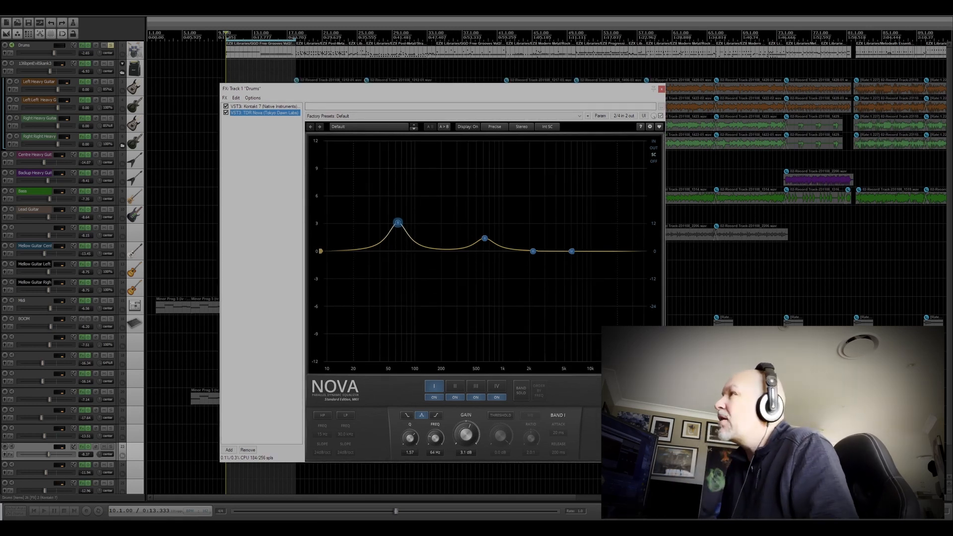
pyautogui.press('space')
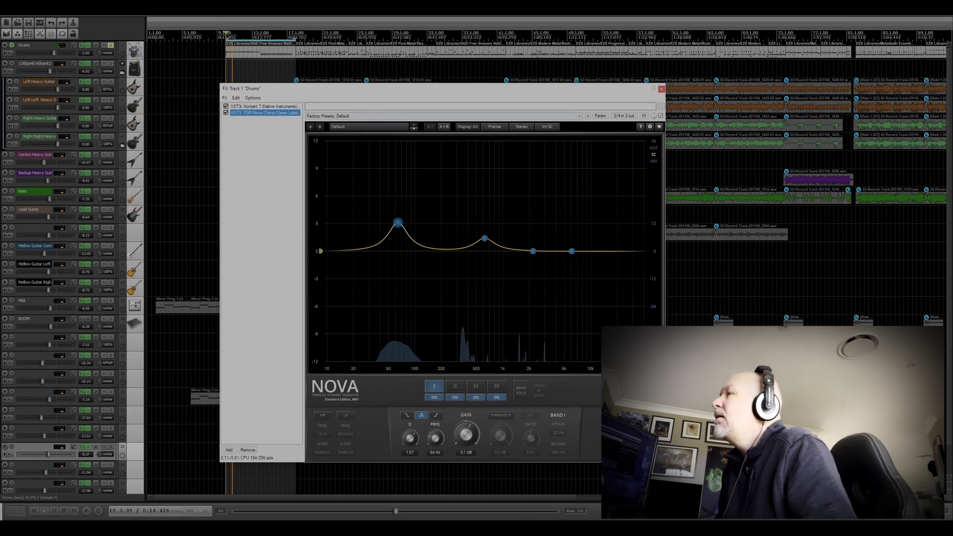
pyautogui.click(366, 34)
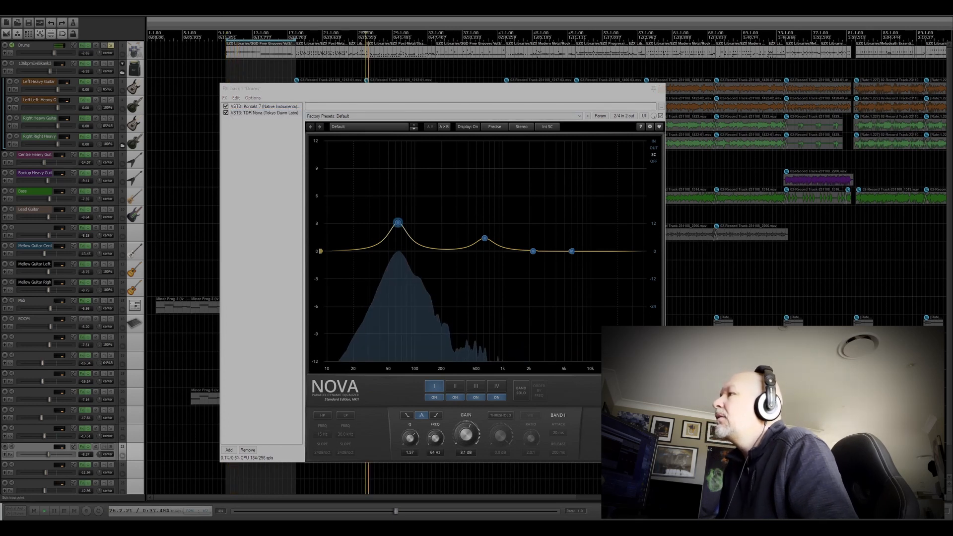
pyautogui.click(321, 251)
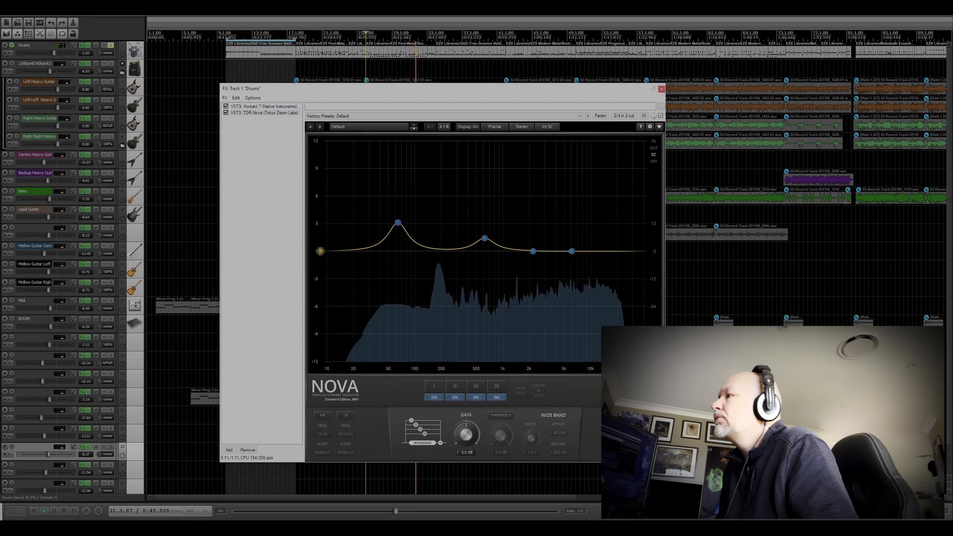
pyautogui.click(397, 222)
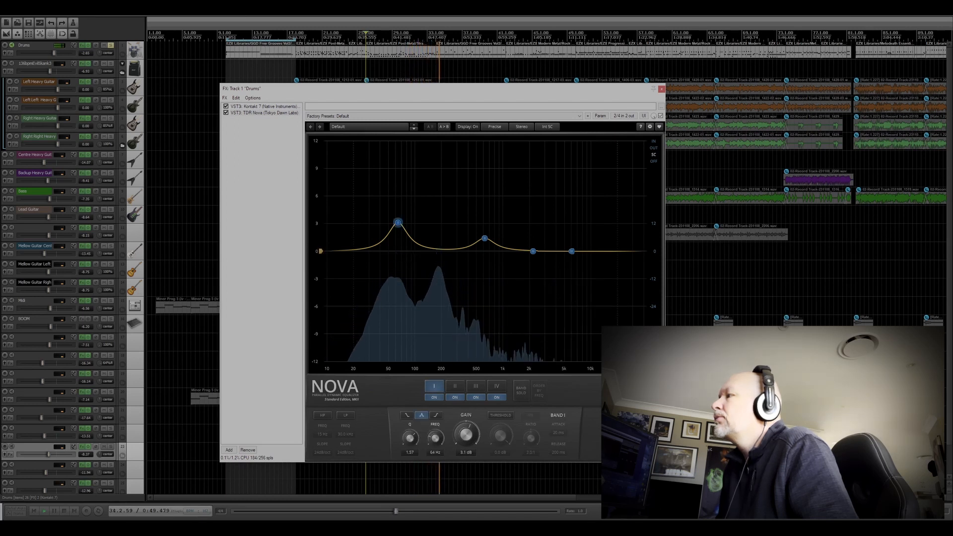
pyautogui.press('space')
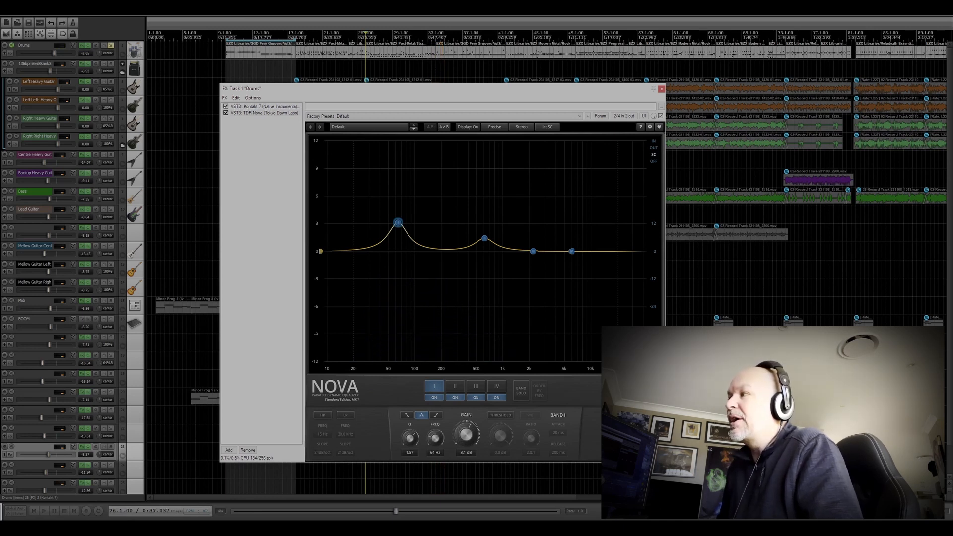
# Step: Audition Nova's bands I and II soloed during playback, move band II to about 764 Hz with 2.3 dB gain, and turn band solo off
pyautogui.click(521, 390)
pyautogui.press('space')
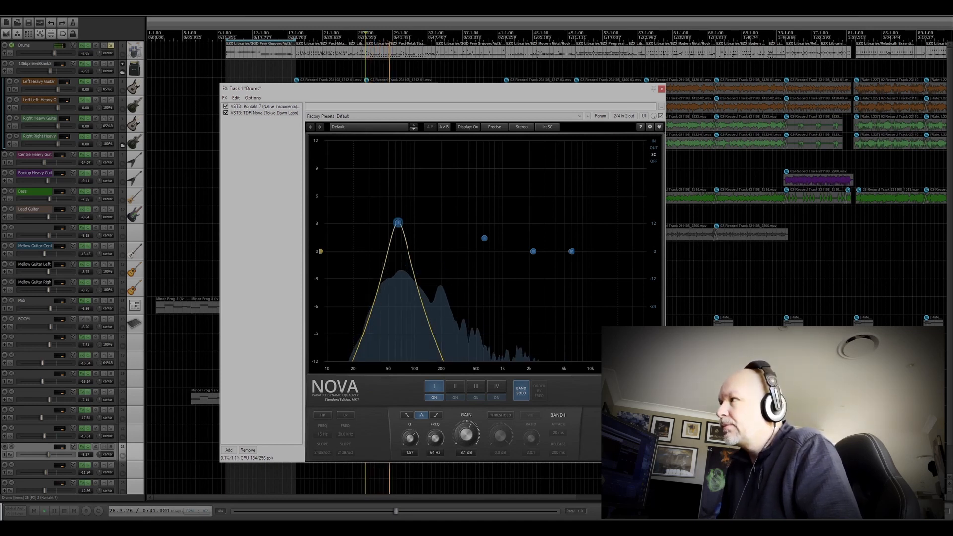
pyautogui.click(455, 386)
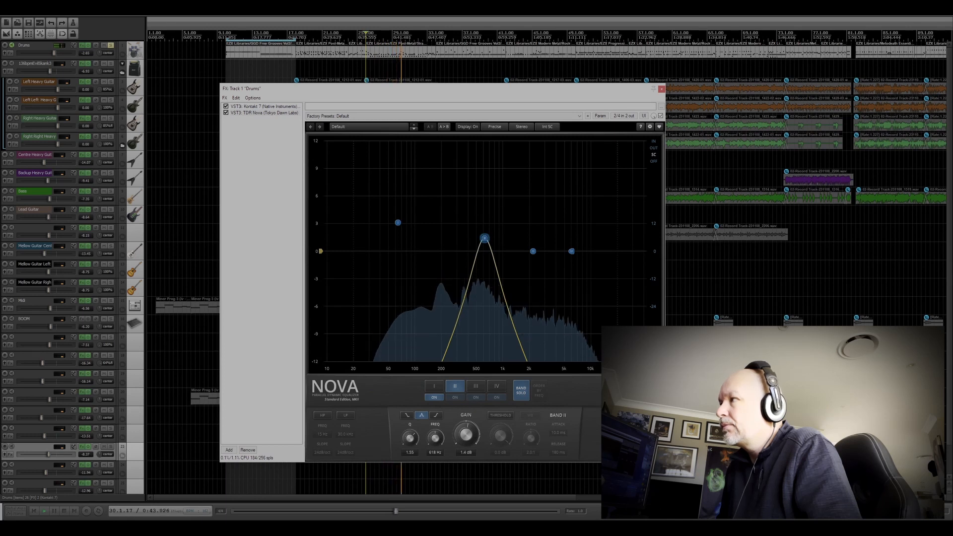
pyautogui.moveTo(485, 239)
pyautogui.mouseDown()
pyautogui.moveTo(505, 224)
pyautogui.moveTo(480, 223)
pyautogui.moveTo(492, 230)
pyautogui.mouseUp()
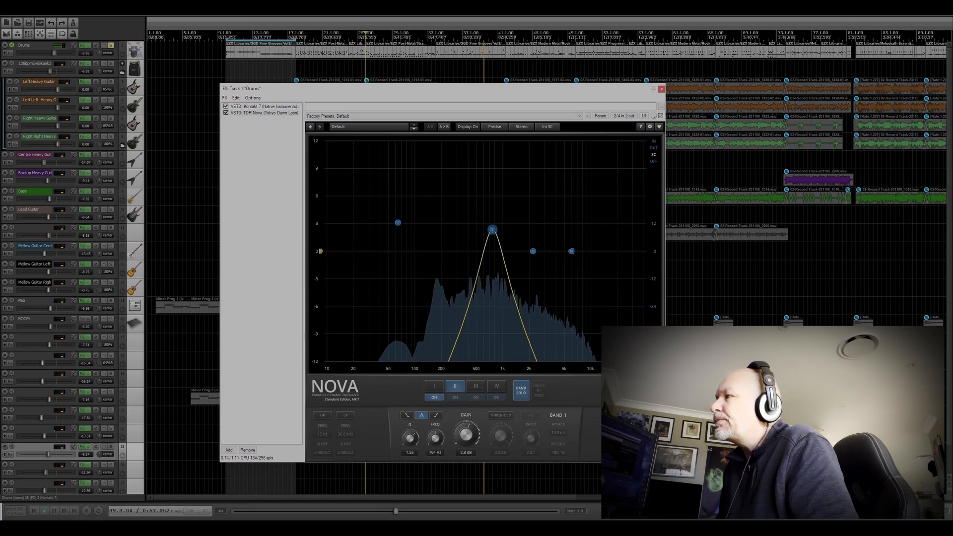
pyautogui.click(522, 390)
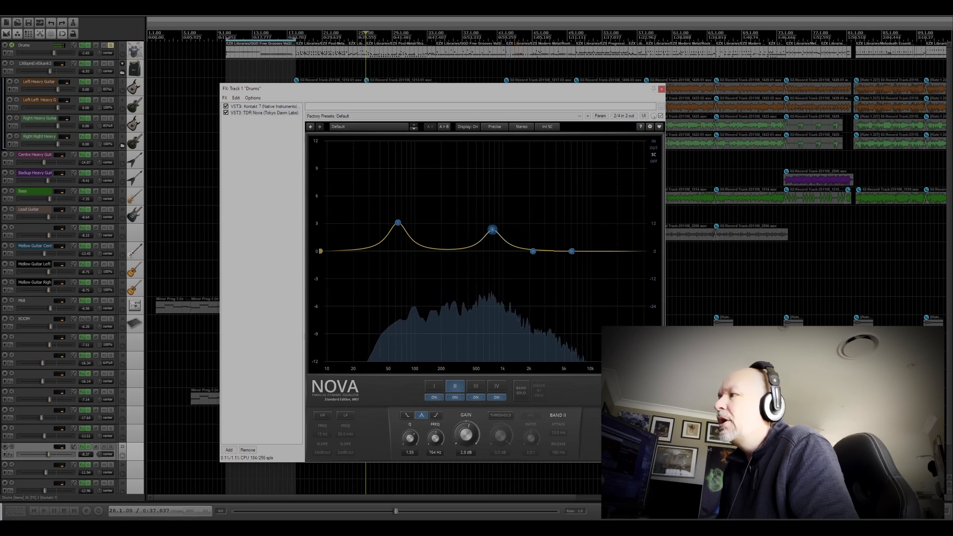
pyautogui.press('space')
# Step: Narrow Nova's band II to a Q of 4.95, move it to about 874 Hz while soloed, and compare it with the full mix
pyautogui.scroll(5, 492, 230)
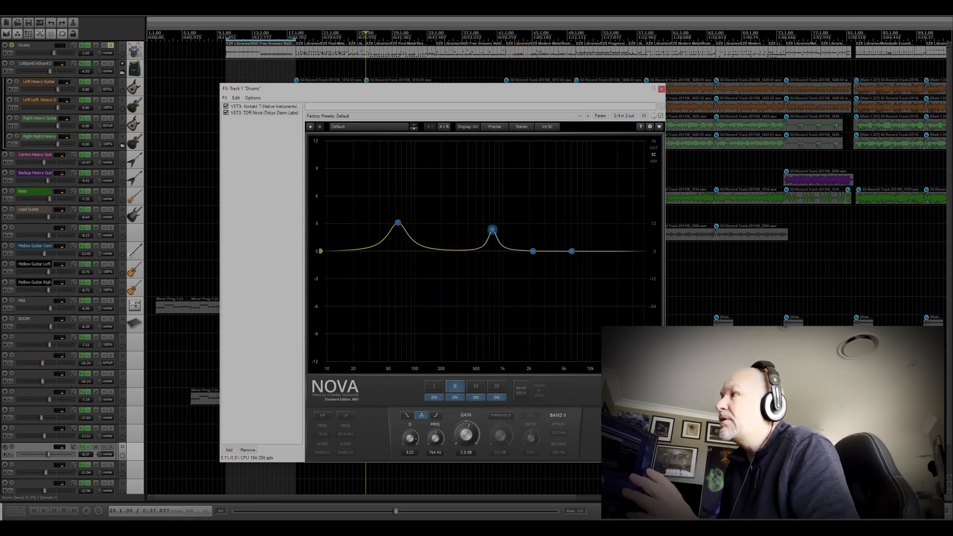
pyautogui.click(521, 391)
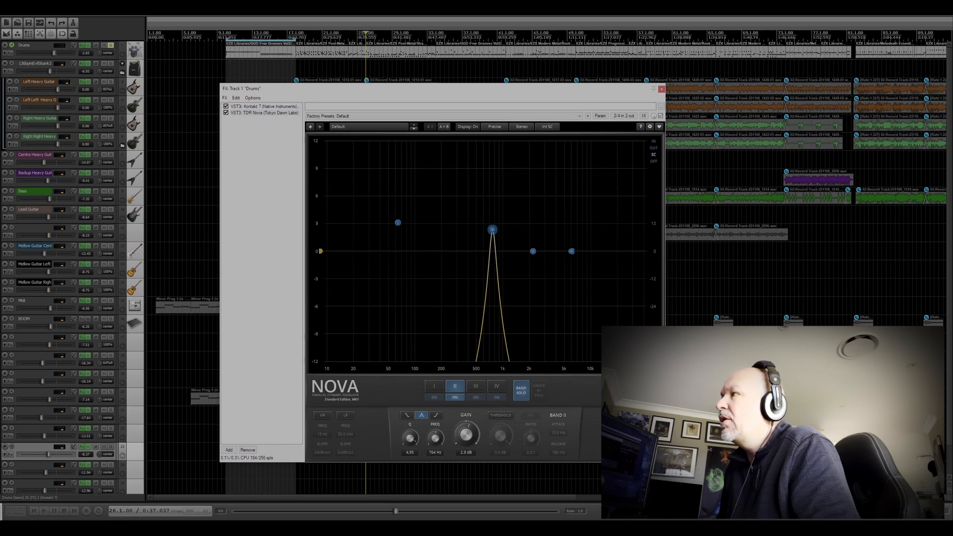
pyautogui.press('space')
pyautogui.moveTo(493, 230)
pyautogui.mouseDown()
pyautogui.moveTo(504, 225)
pyautogui.moveTo(498, 230)
pyautogui.mouseUp()
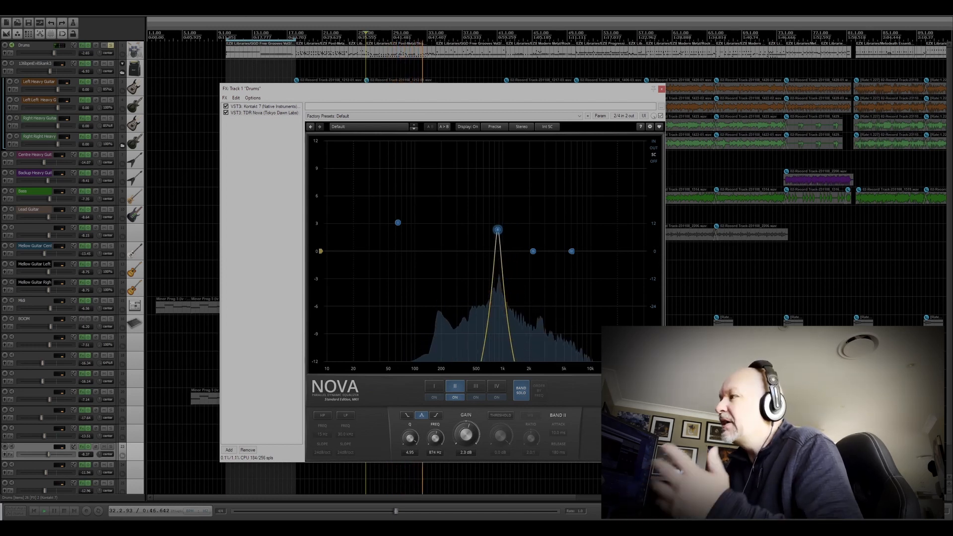
pyautogui.click(522, 391)
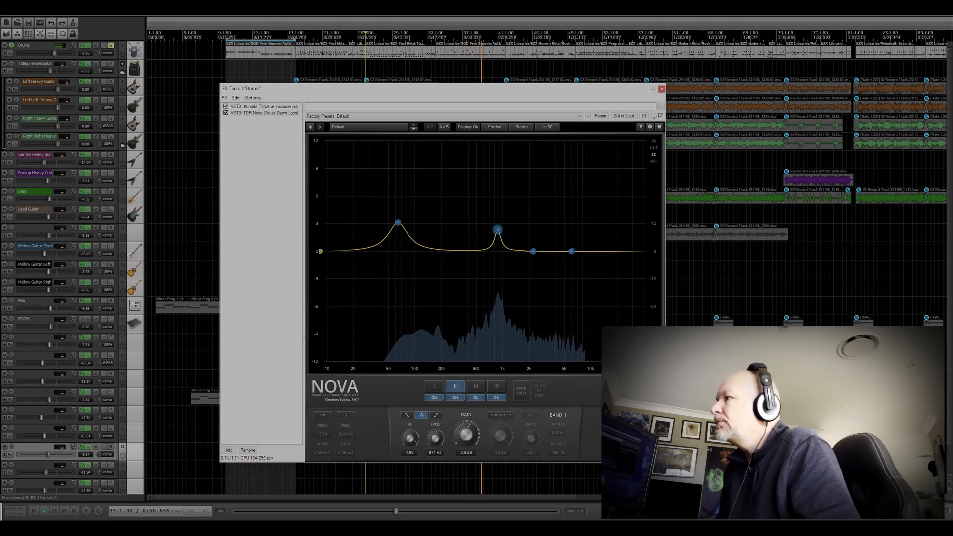
pyautogui.press('space')
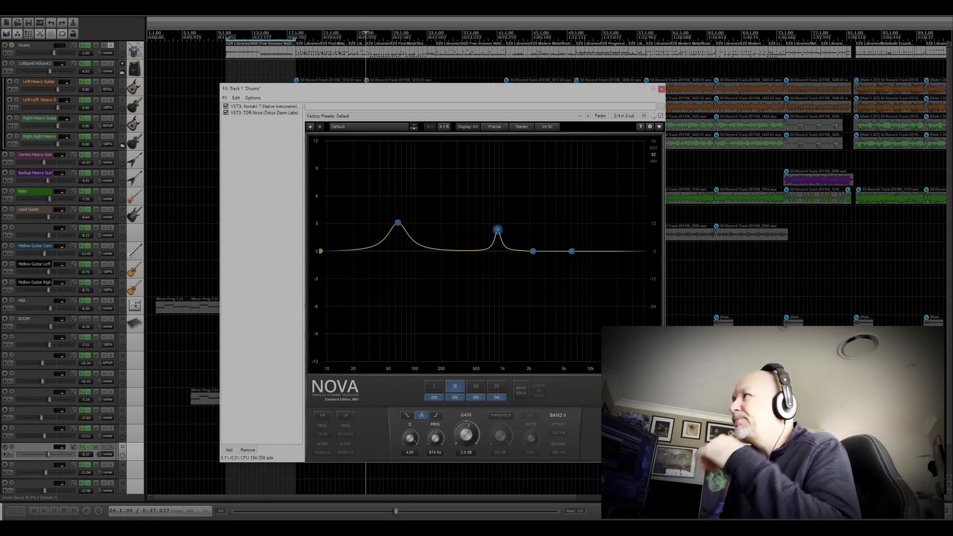
# Step: Close the Drums effects, solo the heavy guitar folder on track 2, and play it from bar 18 before stopping
pyautogui.click(661, 90)
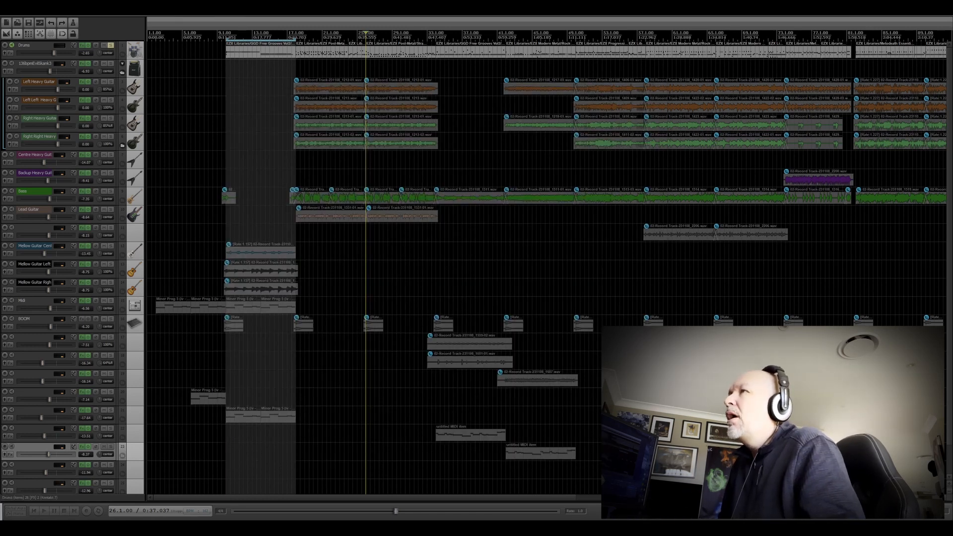
pyautogui.click(111, 64)
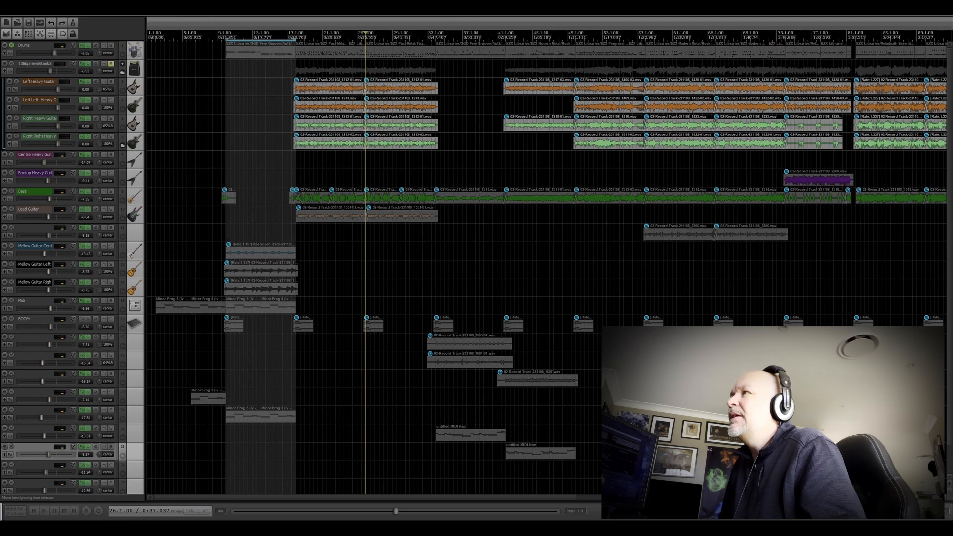
pyautogui.click(296, 38)
pyautogui.press('space')
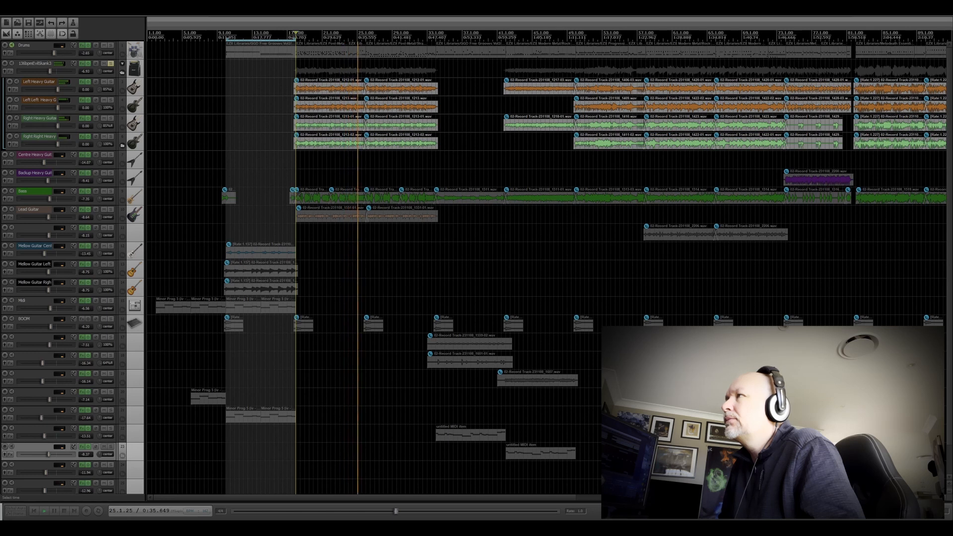
pyautogui.press('space')
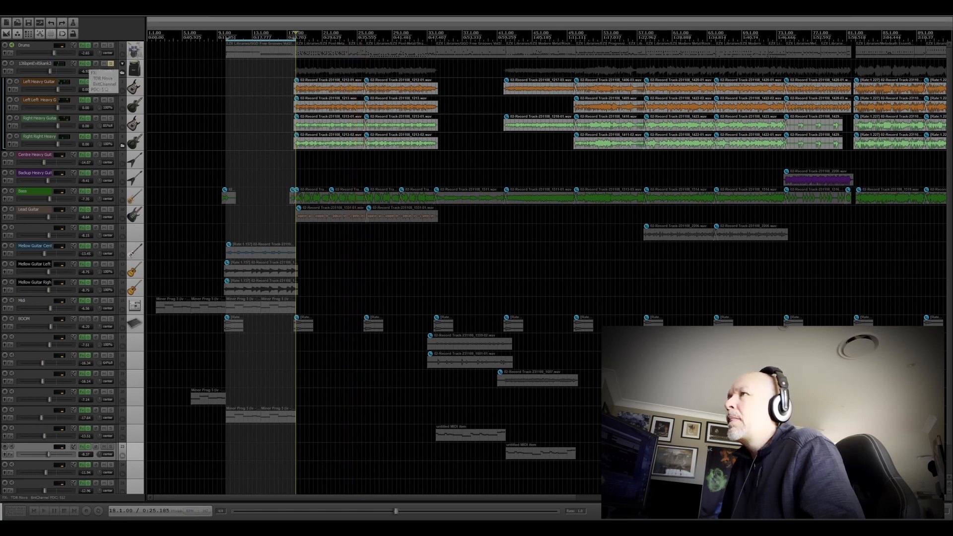
# Step: Show the TDR Nova curve and the BritChannel plugin in track 2's effects chain, finishing on TDR Nova
pyautogui.click(83, 64)
pyautogui.click(251, 206)
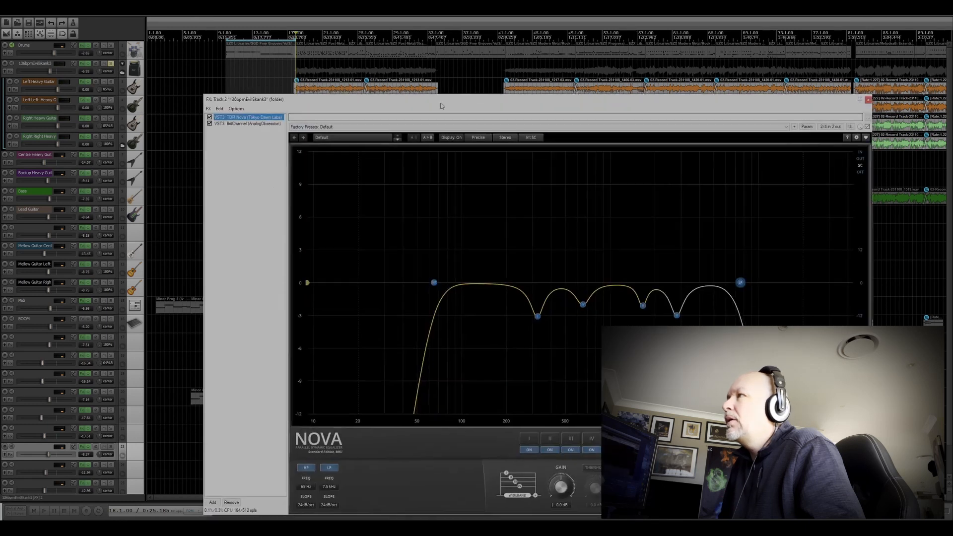
pyautogui.moveTo(441, 106); pyautogui.dragTo(386, 61)
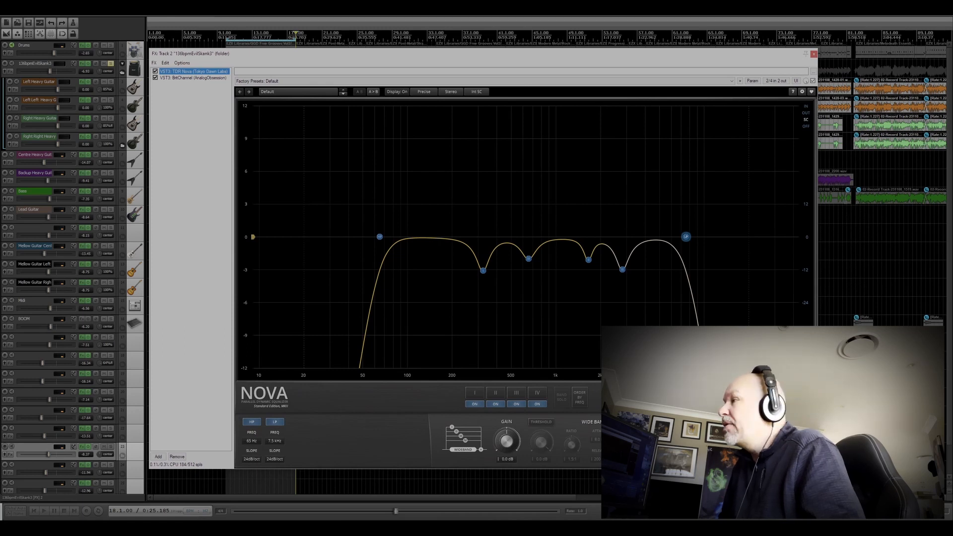
pyautogui.click(193, 78)
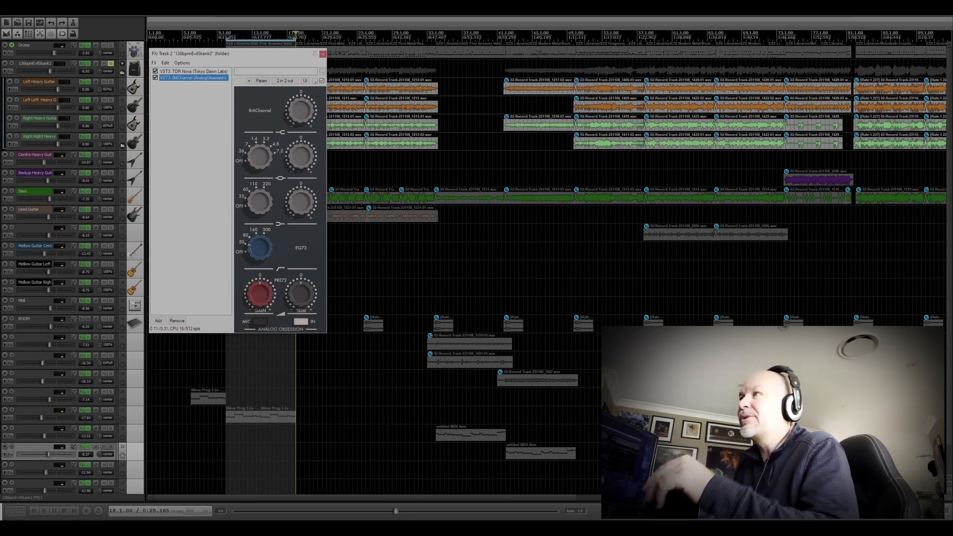
pyautogui.click(193, 71)
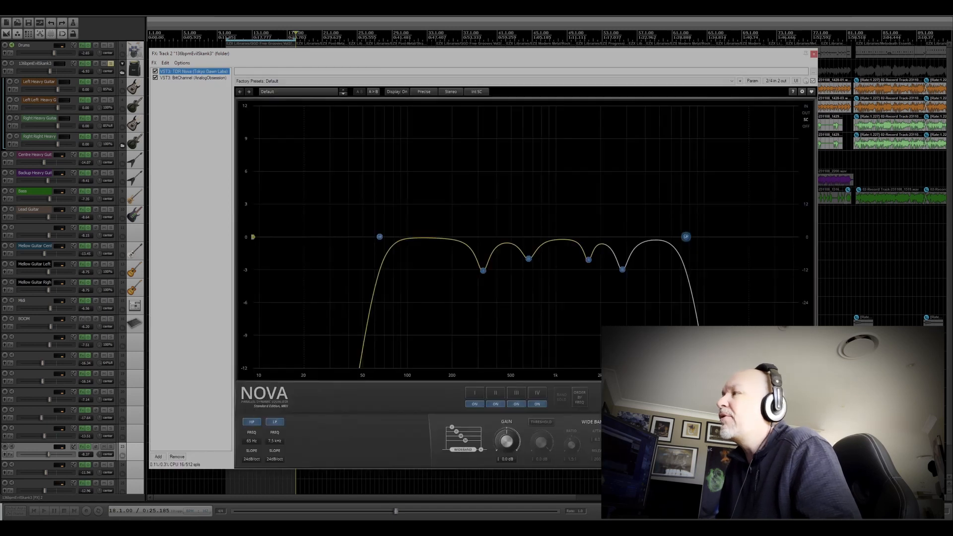
pyautogui.moveTo(397, 54); pyautogui.dragTo(376, 47)
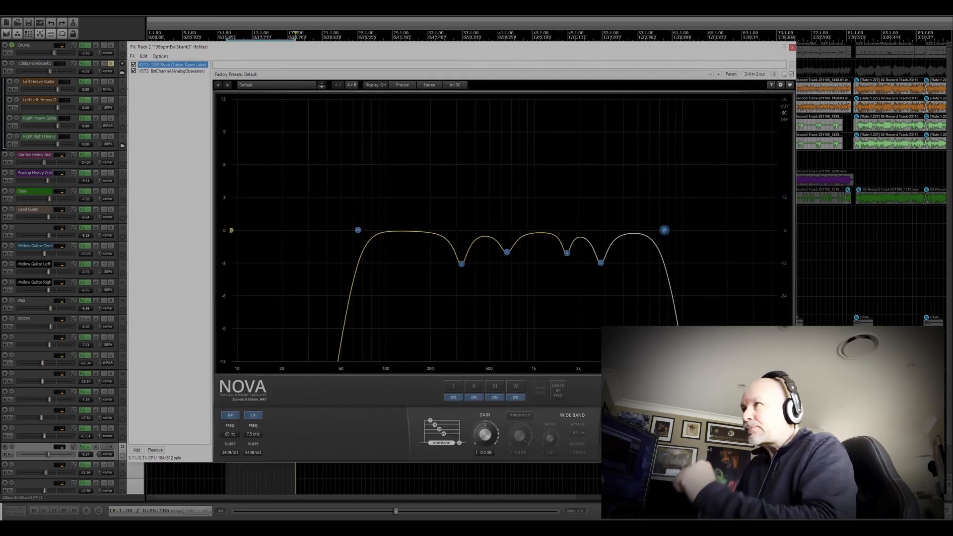
pyautogui.moveTo(502, 48); pyautogui.dragTo(472, 39)
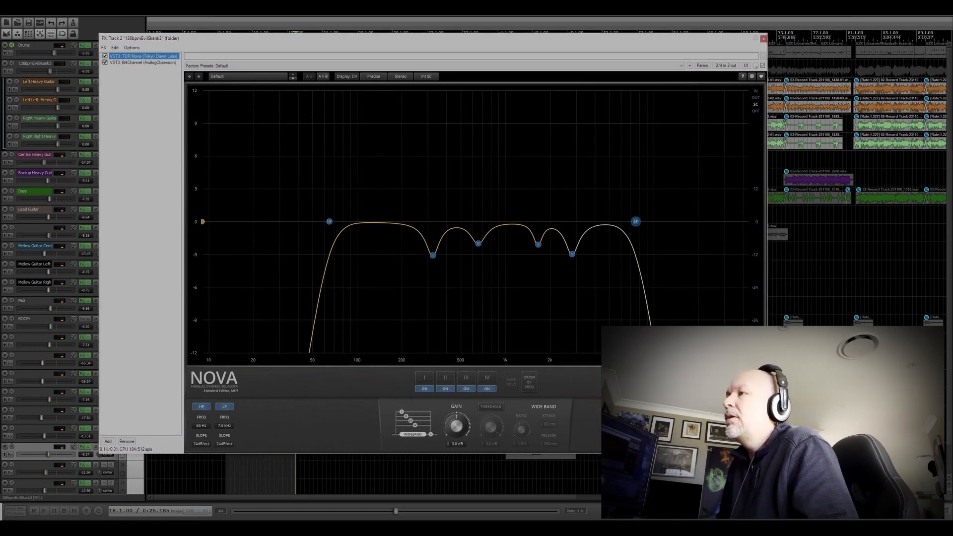
# Step: Play the soloed heavy guitars from bar 18 while comparing TDR Nova bypassed and active, leaving it enabled, and stop
pyautogui.moveTo(264, 38); pyautogui.dragTo(299, 53)
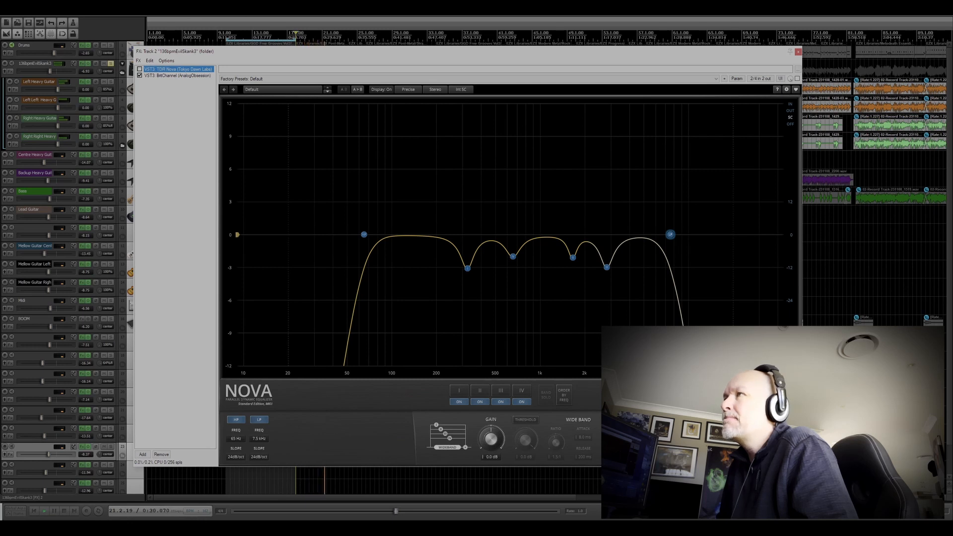
pyautogui.click(140, 69)
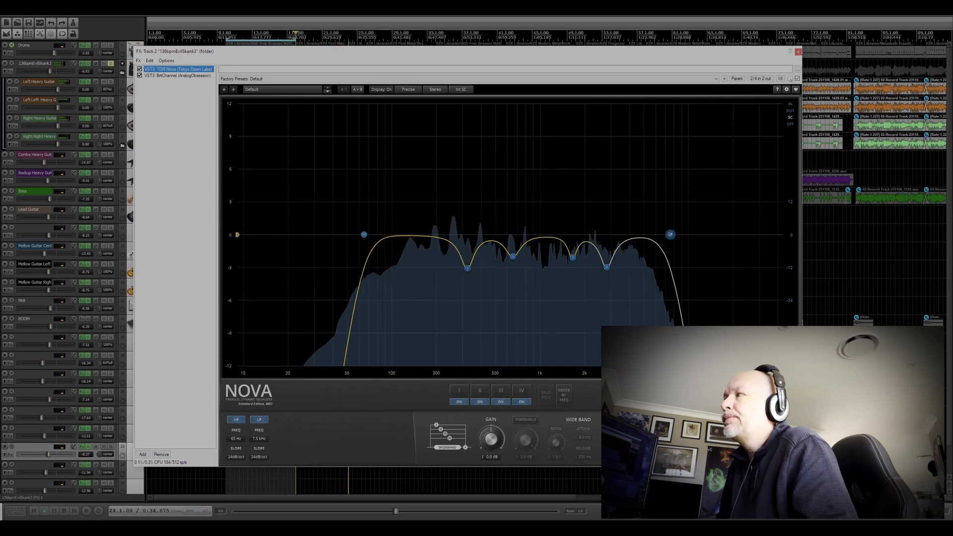
pyautogui.click(140, 69)
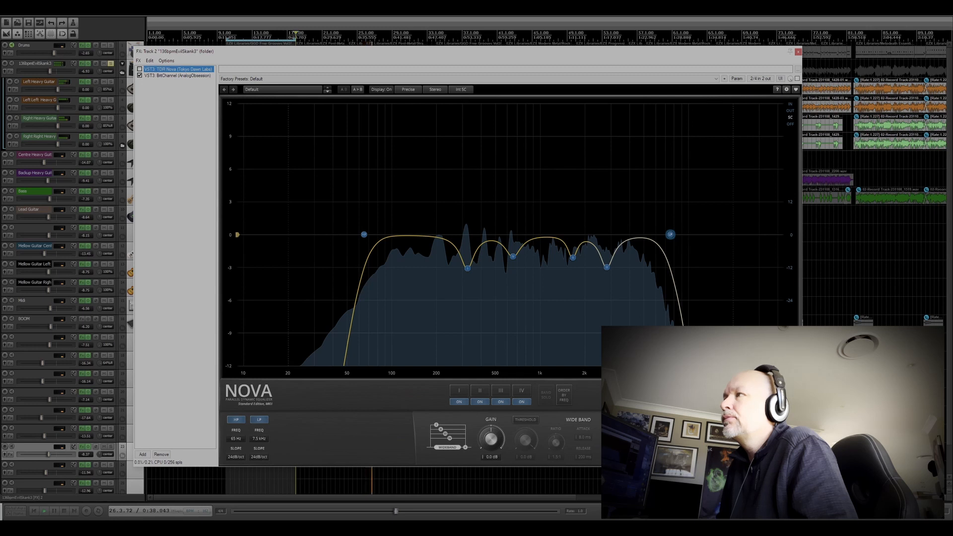
pyautogui.click(140, 69)
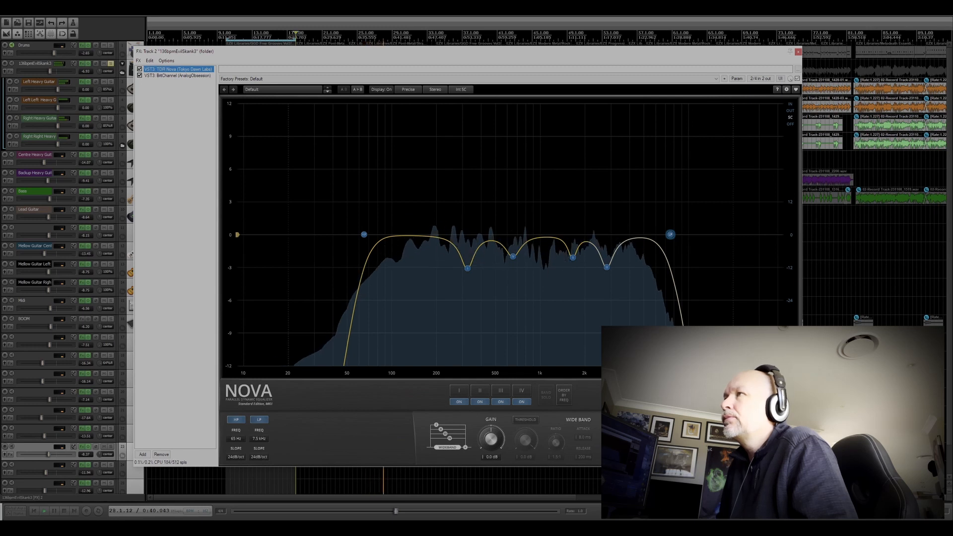
pyautogui.click(139, 69)
pyautogui.press('space')
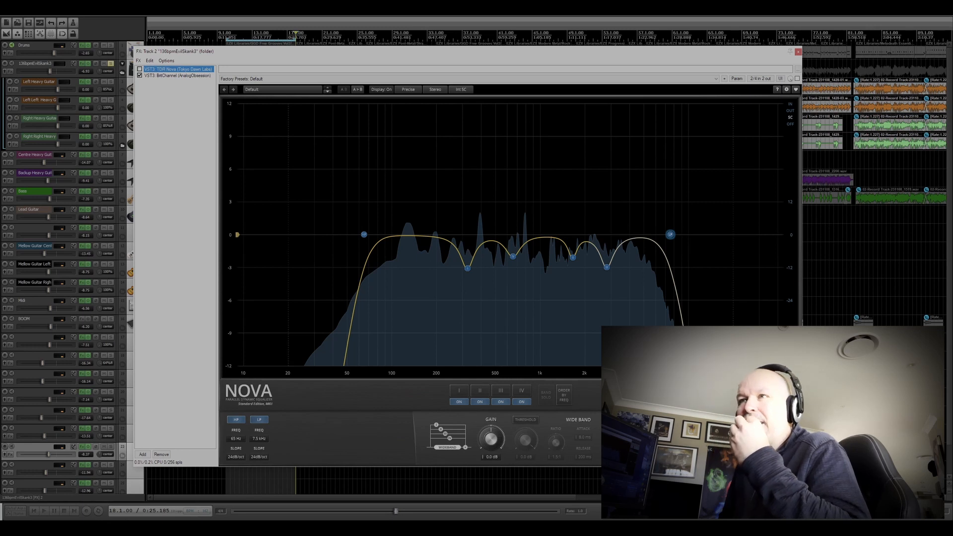
pyautogui.press('space')
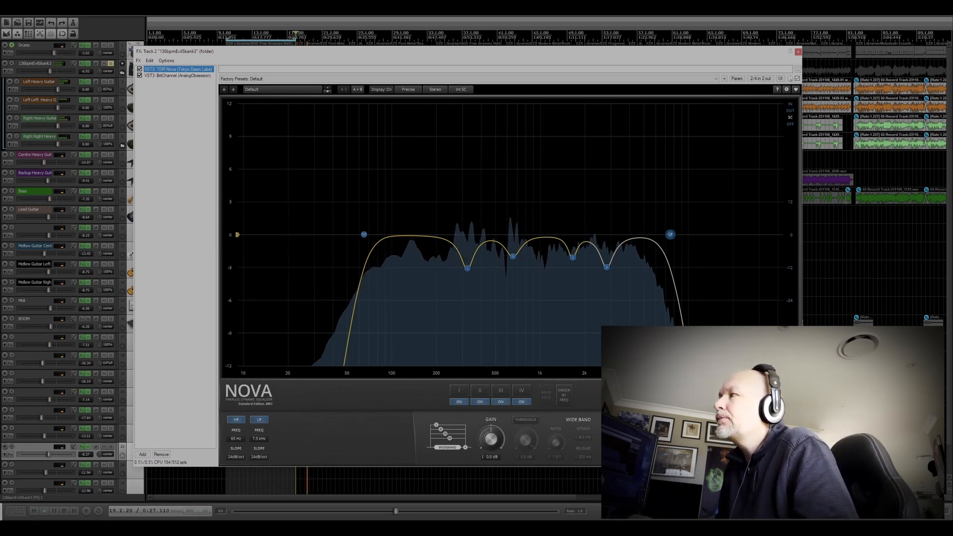
pyautogui.hotkey('ctrl', 'b')
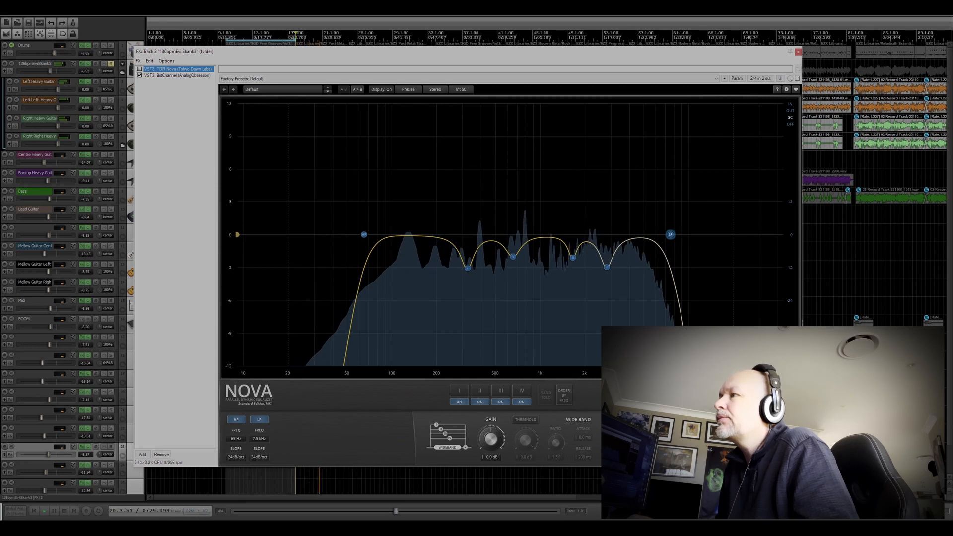
pyautogui.hotkey('ctrl', 'b')
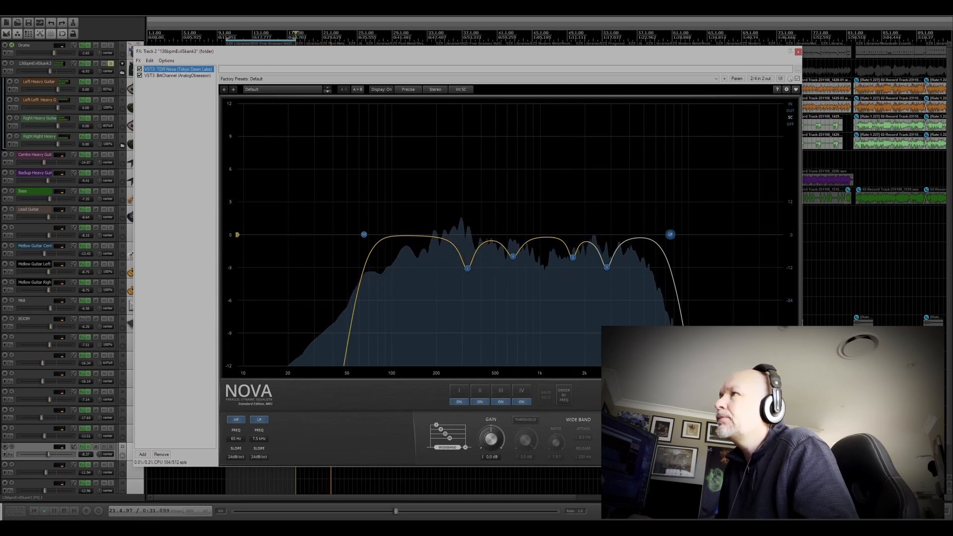
pyautogui.press('space')
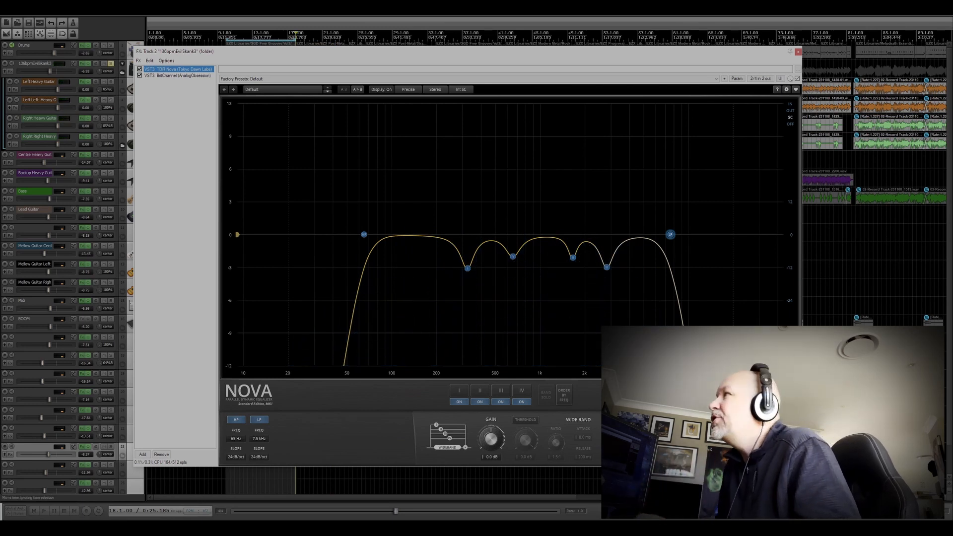
# Step: Unsolo the heavy guitar folder and view the Amped Roots 5034 Fluff amp on the Left Heavy Guitar track
pyautogui.click(798, 52)
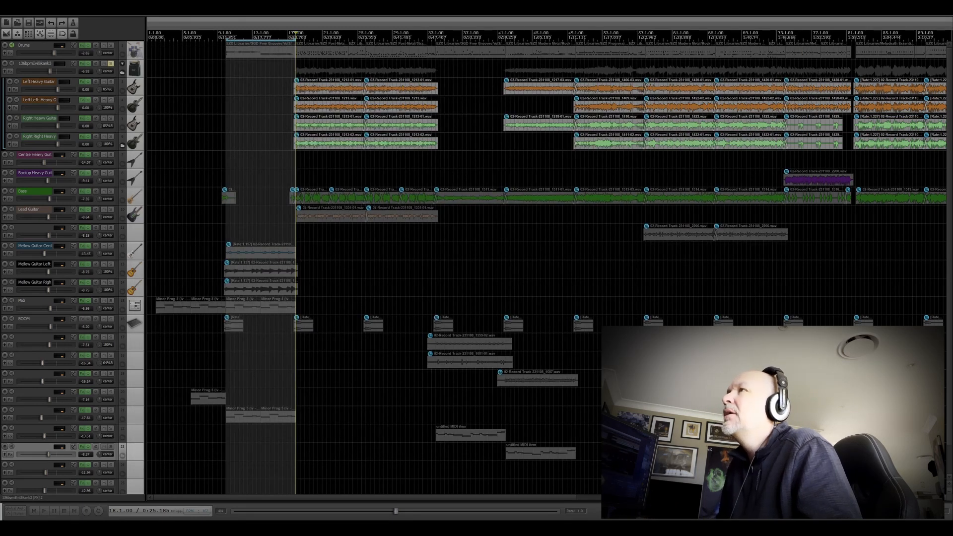
pyautogui.click(110, 64)
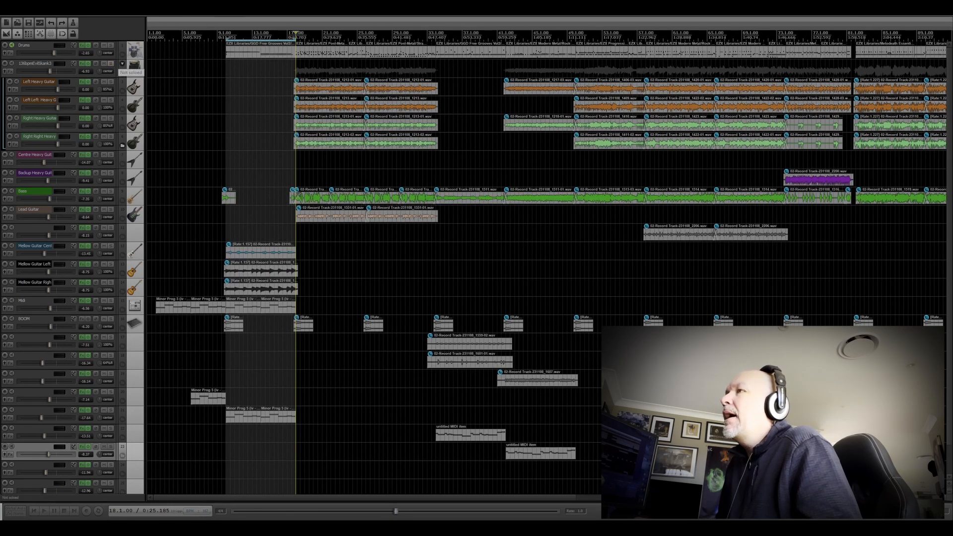
pyautogui.click(82, 82)
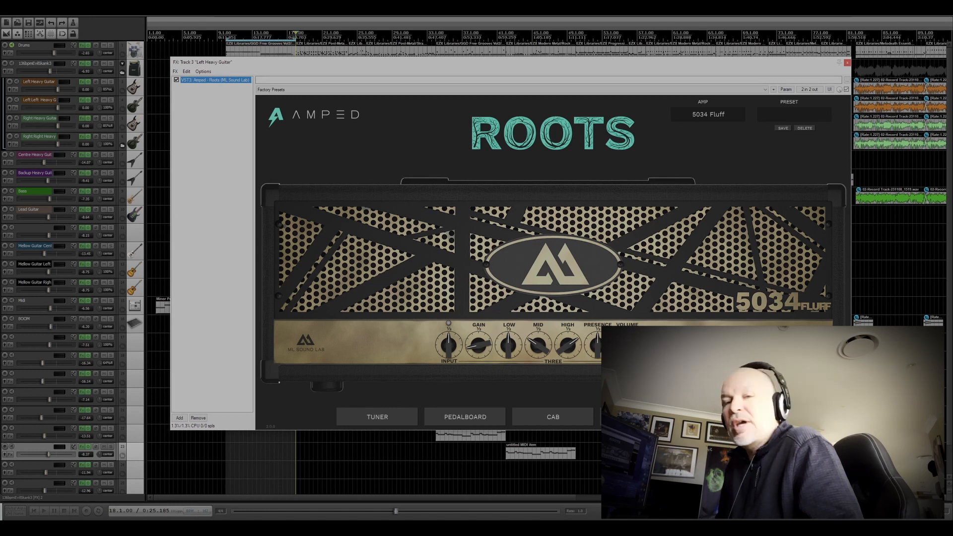
pyautogui.click(848, 62)
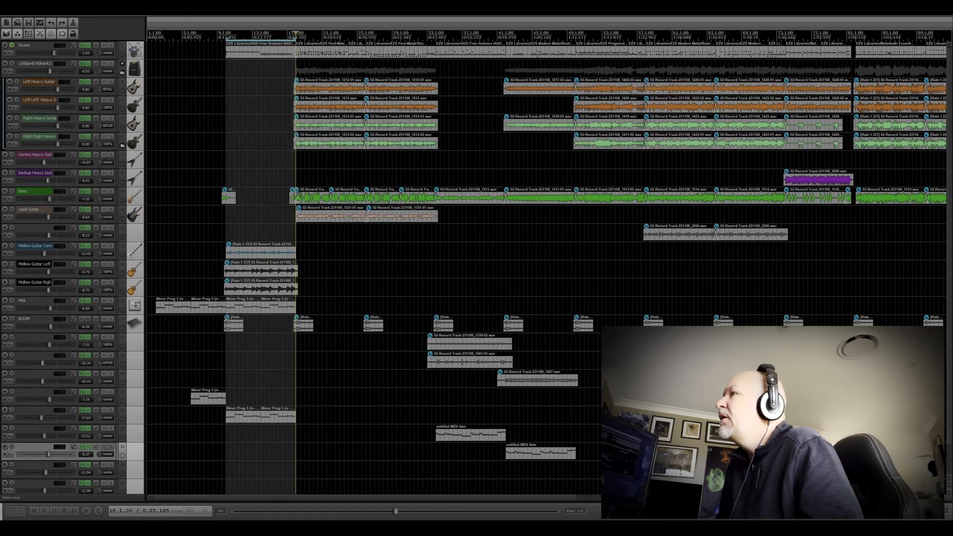
# Step: Solo the Bass track and display The Growler plugin from its effects chain
pyautogui.click(110, 191)
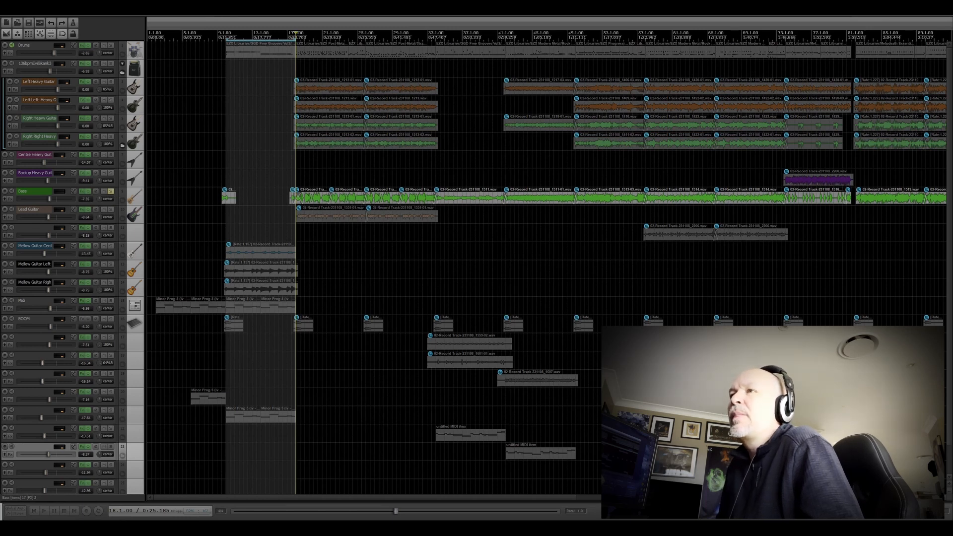
pyautogui.click(82, 191)
pyautogui.moveTo(106, 106); pyautogui.dragTo(477, 120)
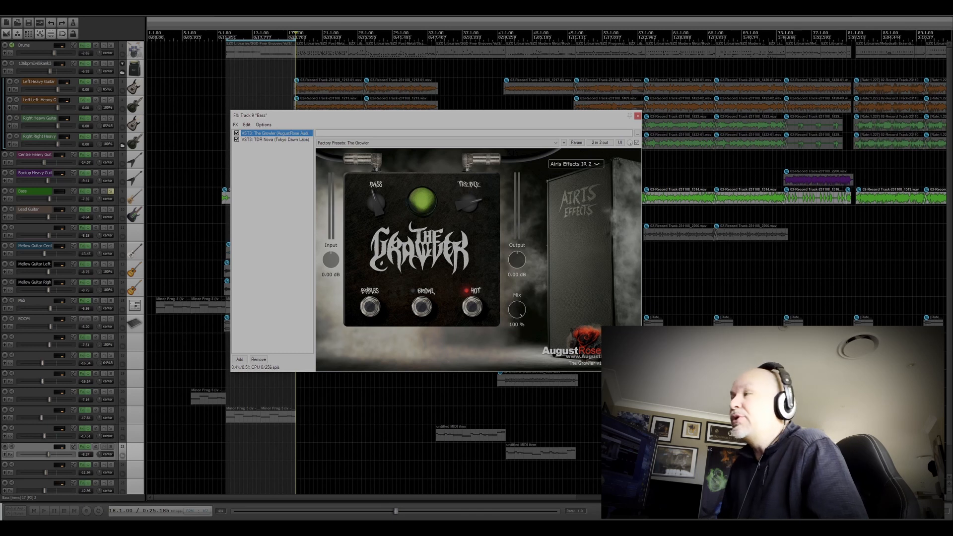
pyautogui.moveTo(441, 118); pyautogui.dragTo(427, 154)
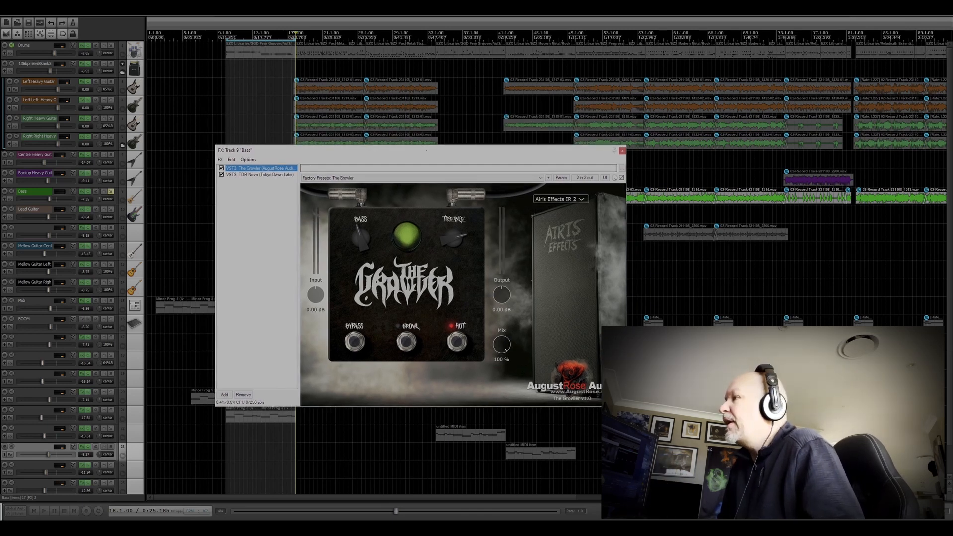
pyautogui.moveTo(427, 150); pyautogui.dragTo(436, 137)
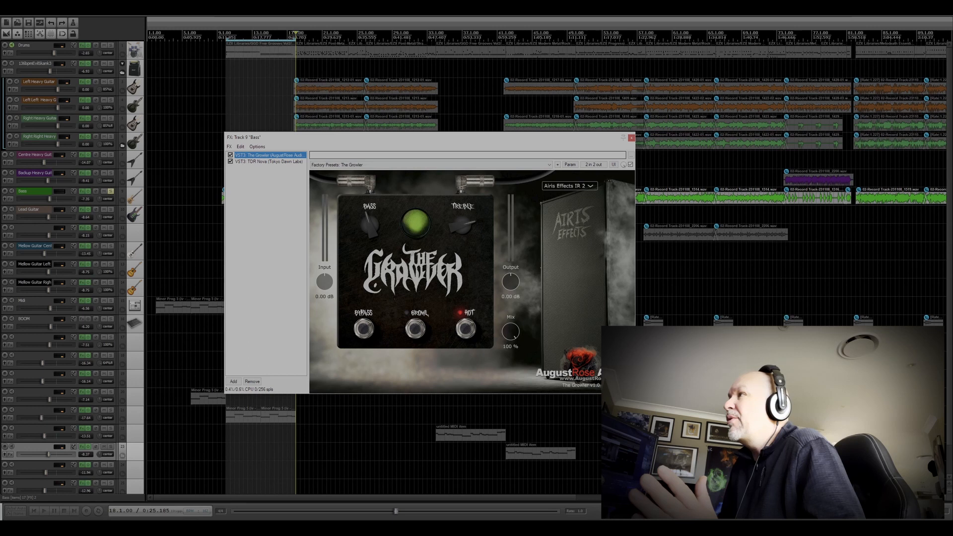
pyautogui.moveTo(436, 137); pyautogui.dragTo(431, 137)
# Step: Review The Growler's IR choices while keeping Airis Effects IR 2, and view TDR Nova's curve on the bass
pyautogui.click(563, 186)
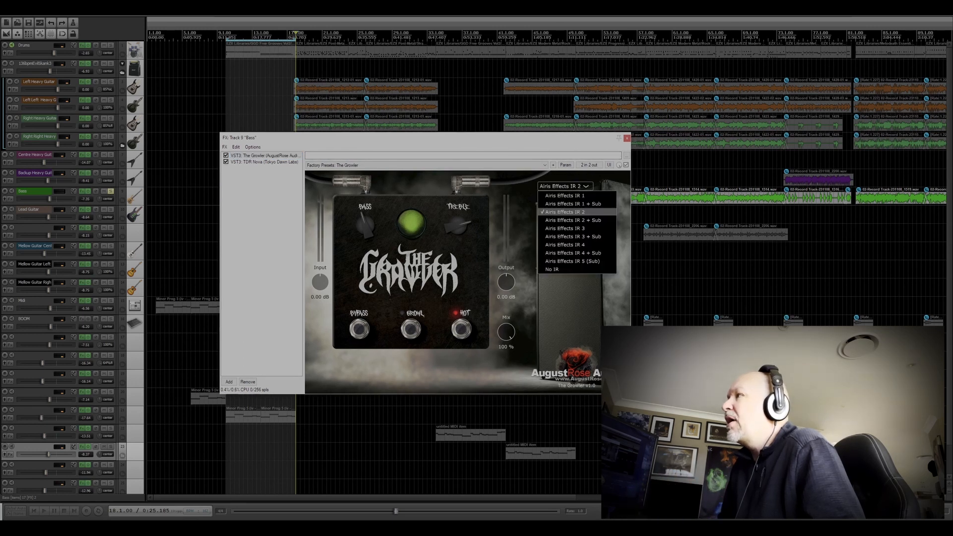
pyautogui.click(565, 212)
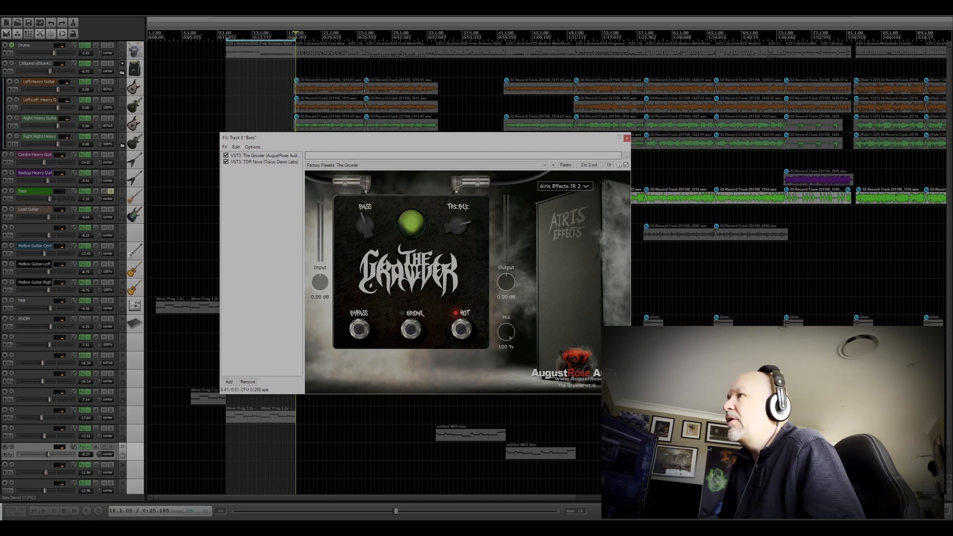
pyautogui.click(265, 162)
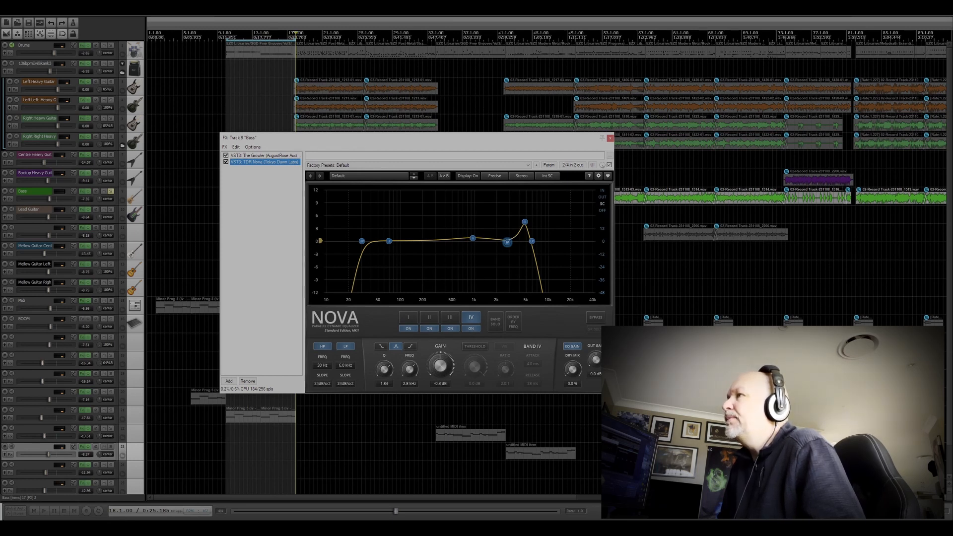
pyautogui.click(265, 156)
# Step: Play the soloed bass from bar 42 with The Growler and TDR Nova active, and again with both bypassed
pyautogui.moveTo(308, 138); pyautogui.dragTo(302, 224)
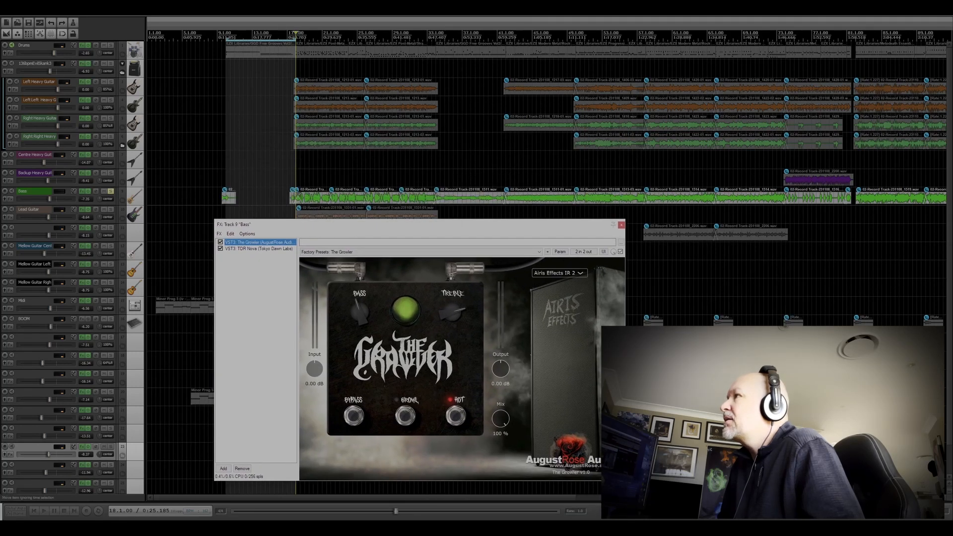
pyautogui.click(506, 169)
pyautogui.press('space')
pyautogui.moveTo(464, 225); pyautogui.dragTo(491, 137)
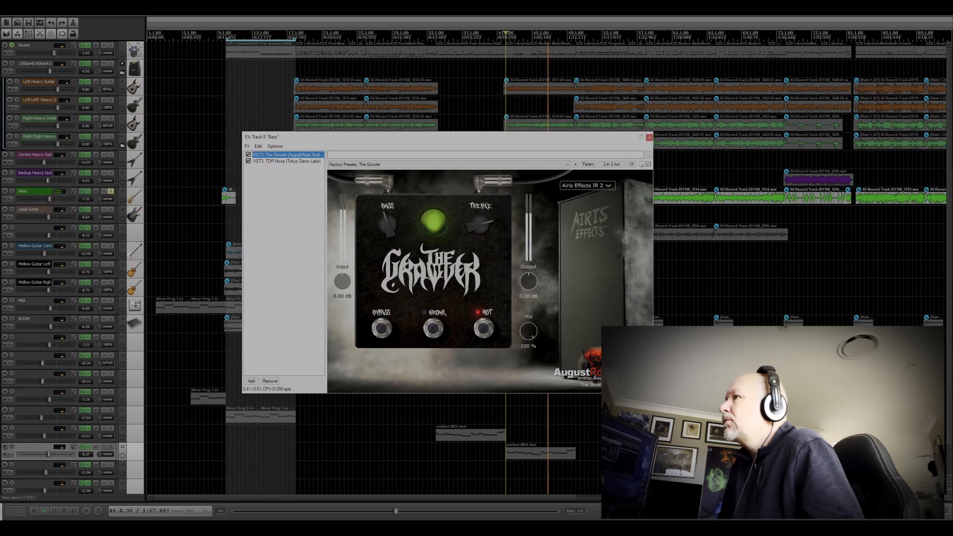
pyautogui.press('space')
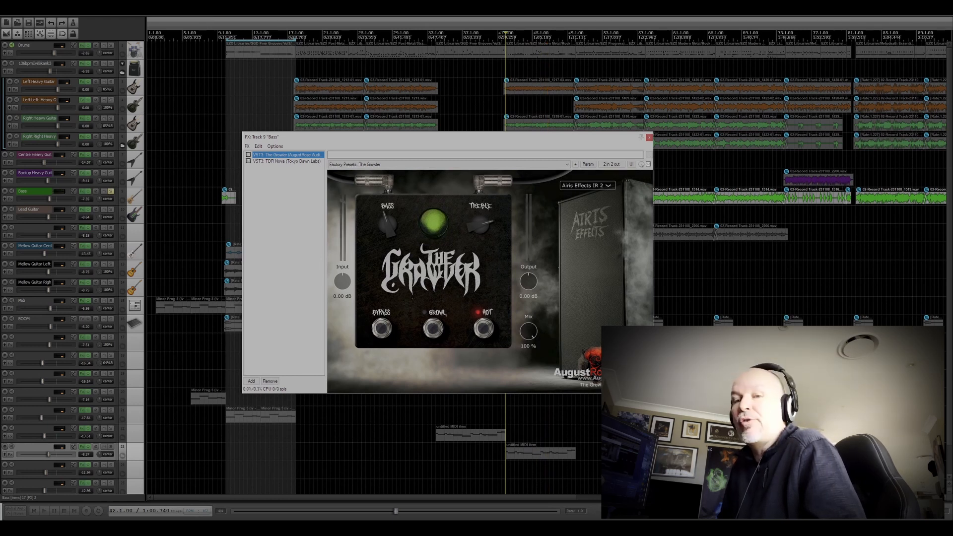
pyautogui.press('space')
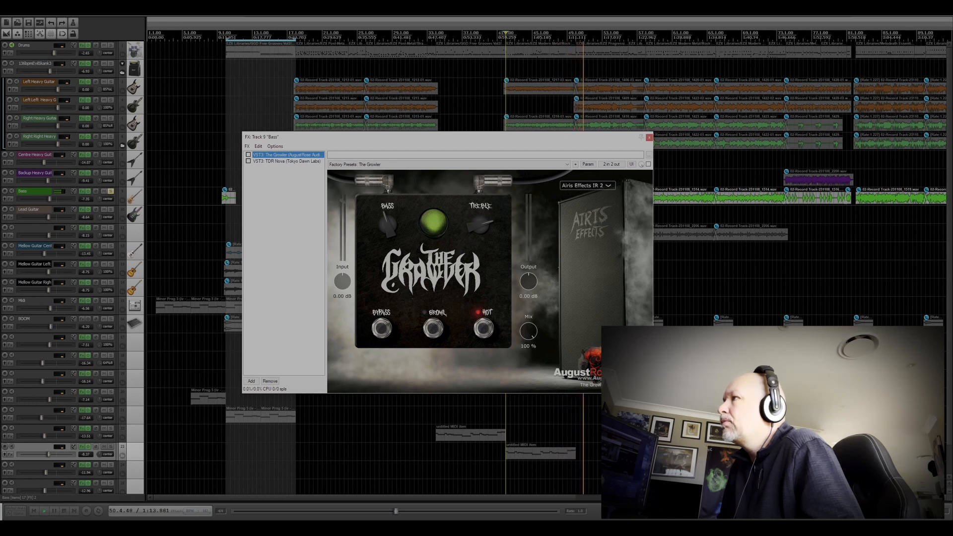
pyautogui.press('space')
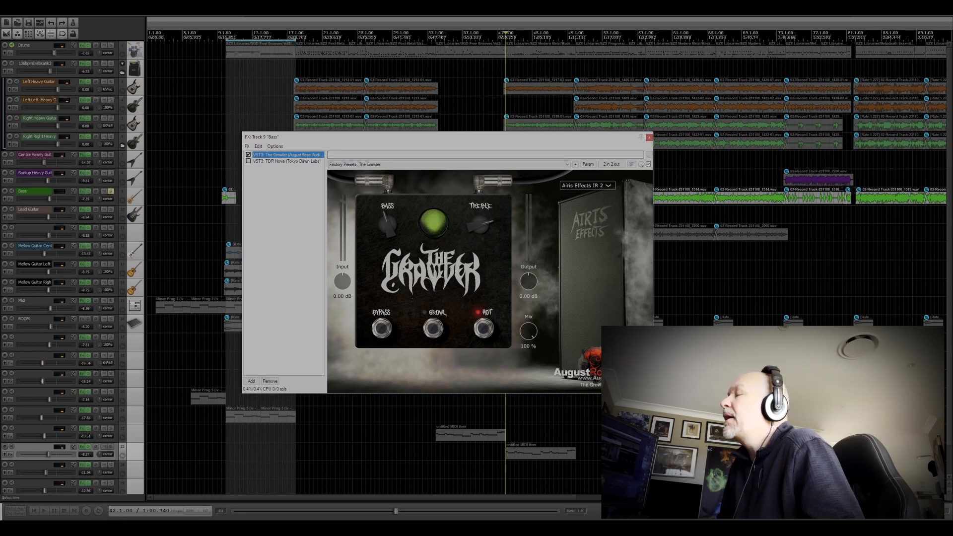
# Step: Play the soloed bass from bar 42 with only The Growler active, re-enabling TDR Nova during playback
pyautogui.press('space')
pyautogui.press('space')
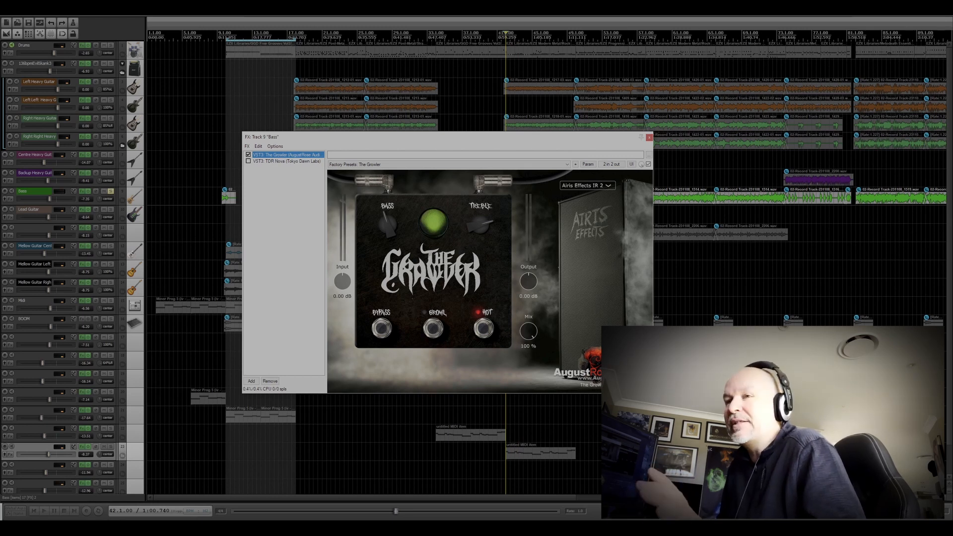
pyautogui.press('space')
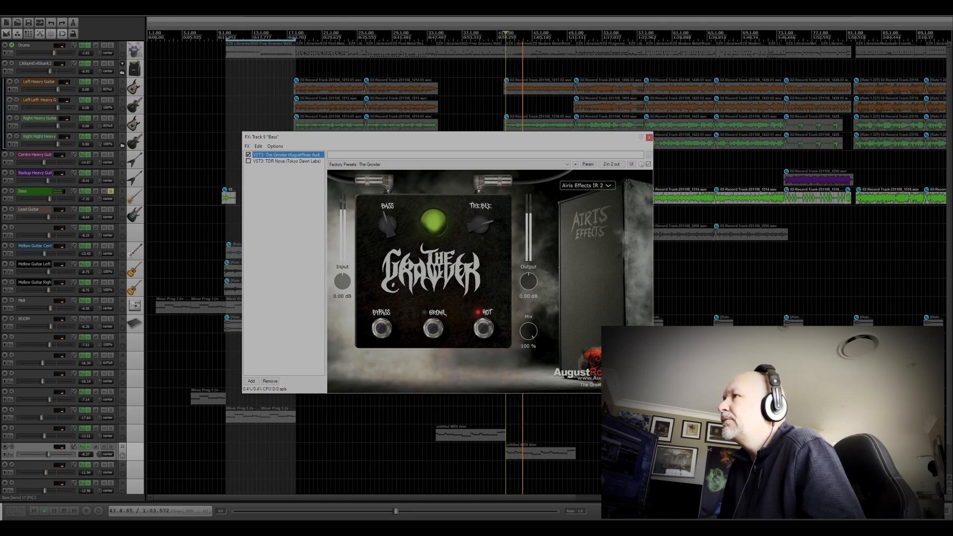
pyautogui.click(248, 161)
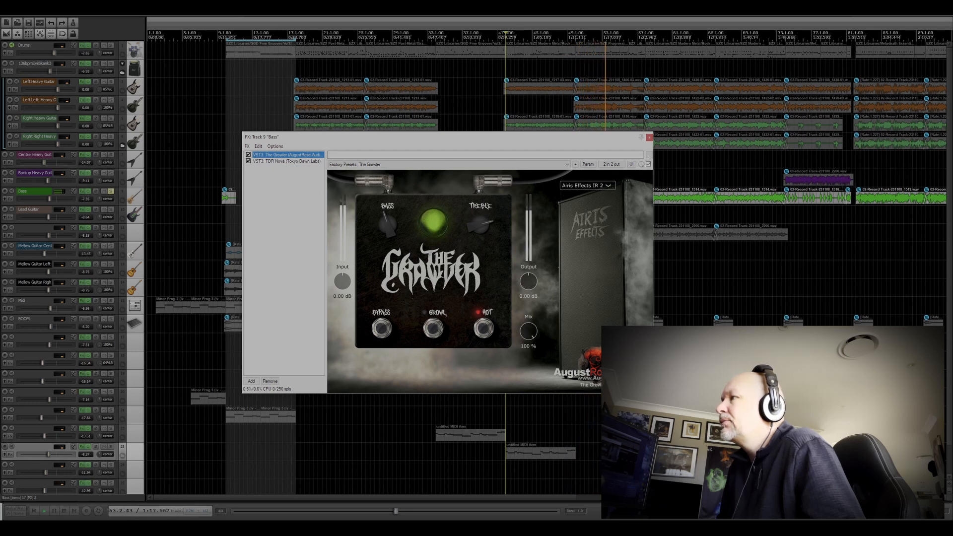
pyautogui.press('space')
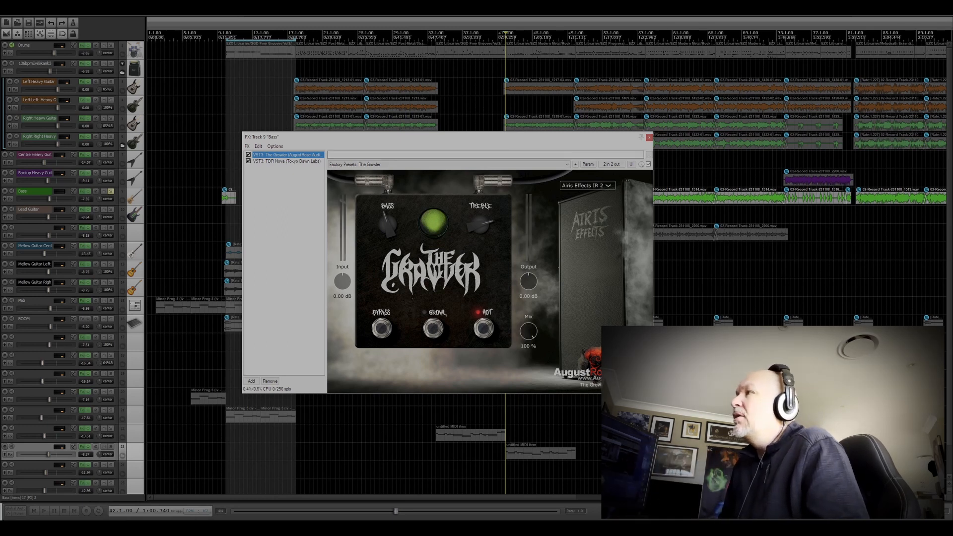
# Step: Close the Bass effects chain, place the edit cursor at bar 10, and unsolo the Bass track
pyautogui.moveTo(443, 139); pyautogui.dragTo(443, 136)
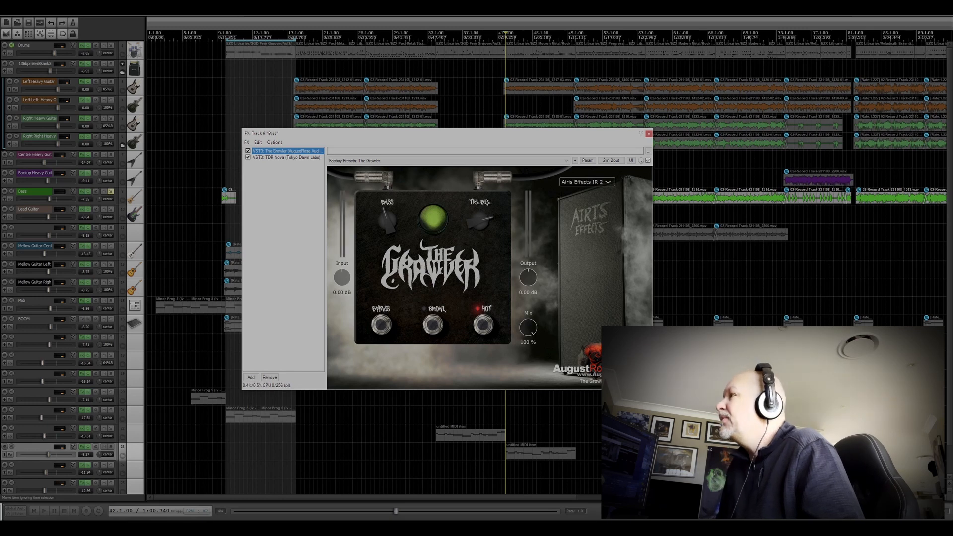
pyautogui.moveTo(482, 135); pyautogui.dragTo(480, 132)
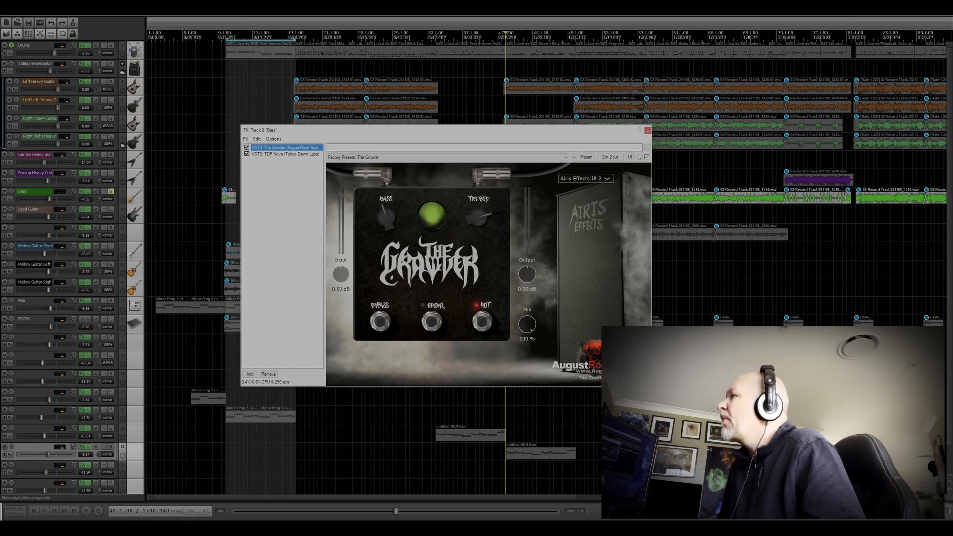
pyautogui.click(648, 130)
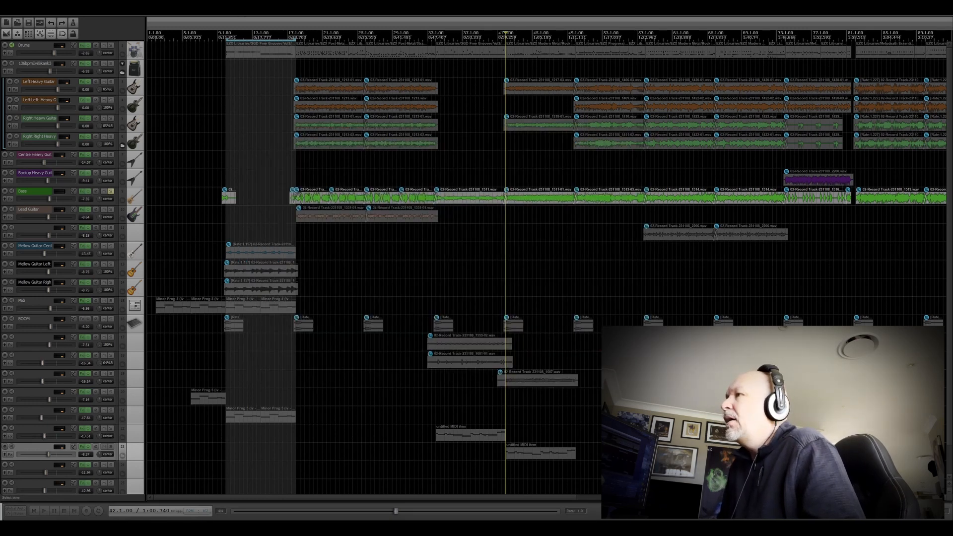
pyautogui.click(226, 33)
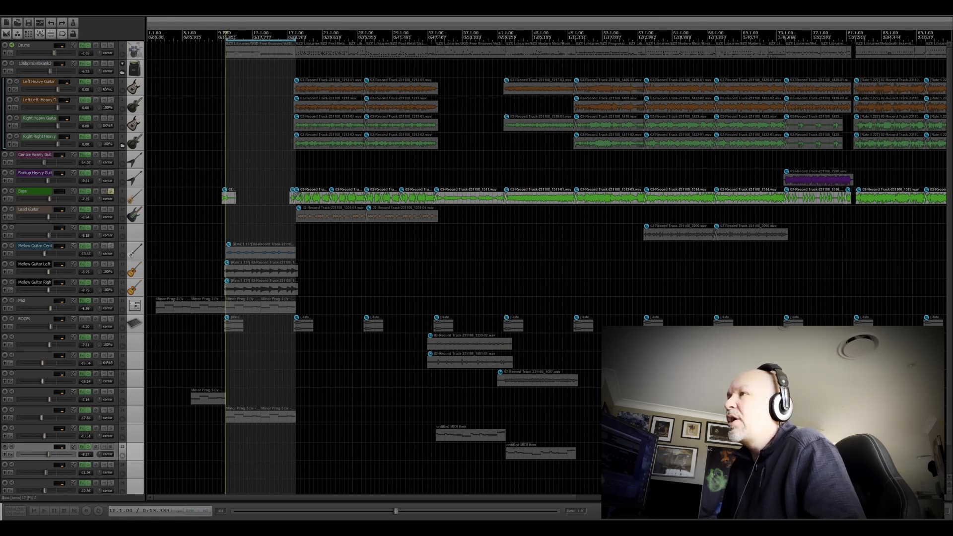
pyautogui.click(111, 191)
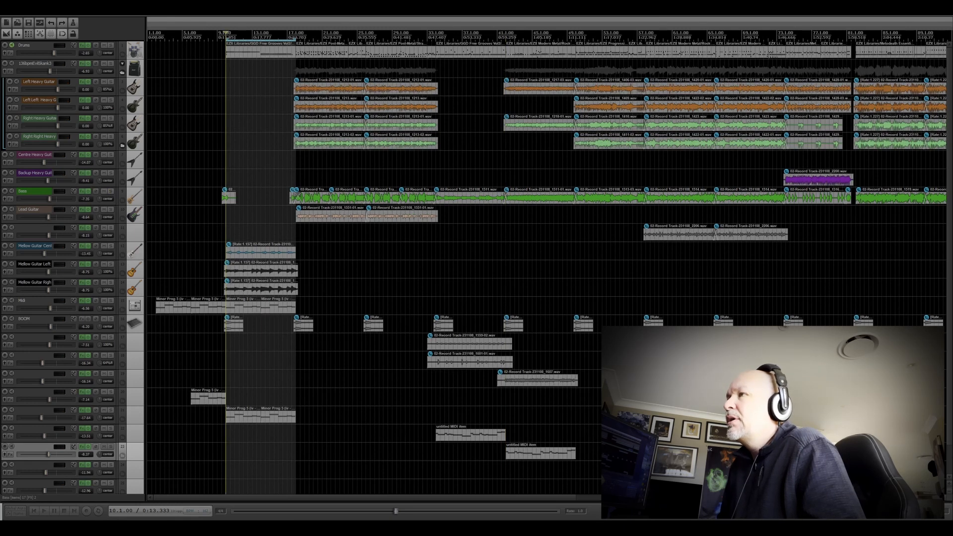
pyautogui.click(111, 264)
pyautogui.click(109, 276)
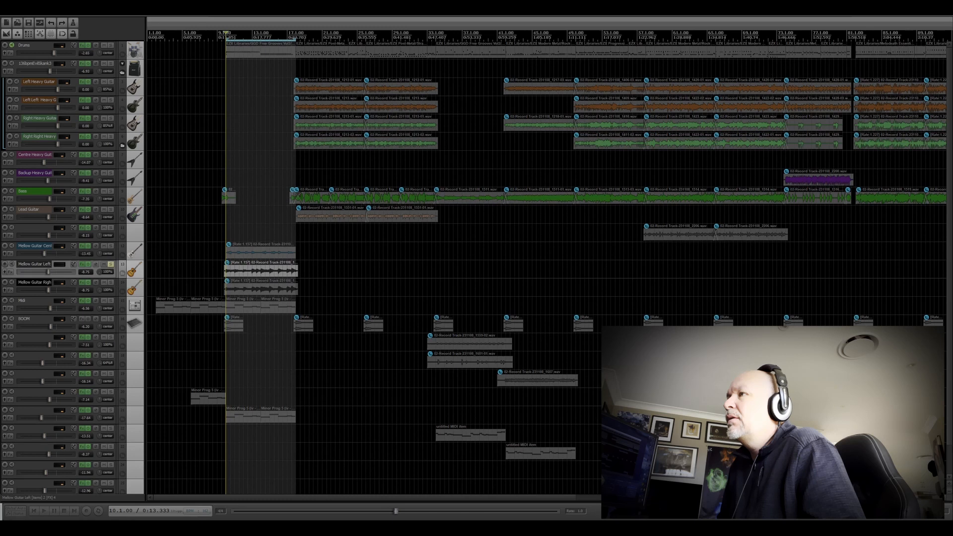
pyautogui.click(110, 264)
# Step: Display the Ignite Amps Emissary amp in the Mellow Guitar Left effects chain
pyautogui.click(82, 264)
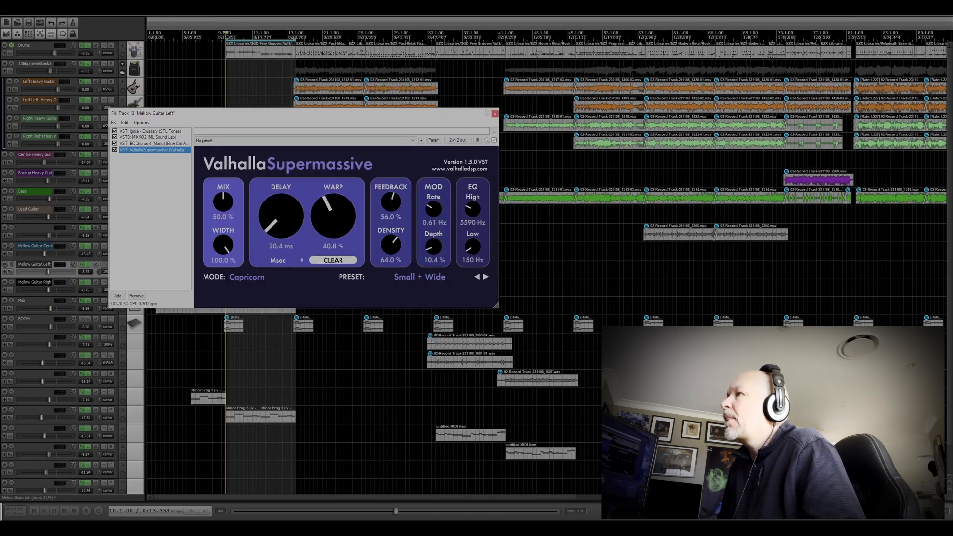
pyautogui.click(150, 131)
pyautogui.moveTo(306, 116); pyautogui.dragTo(373, 139)
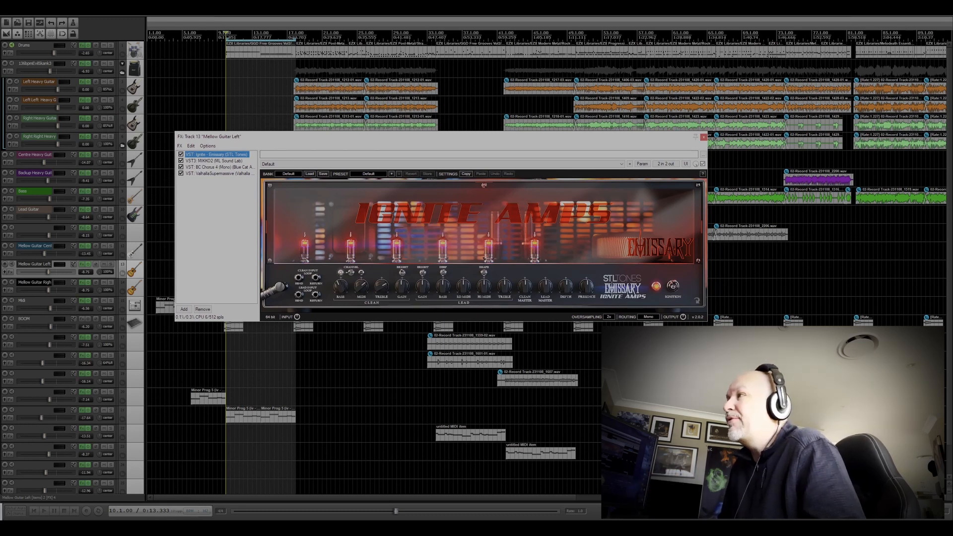
pyautogui.moveTo(463, 138); pyautogui.dragTo(470, 140)
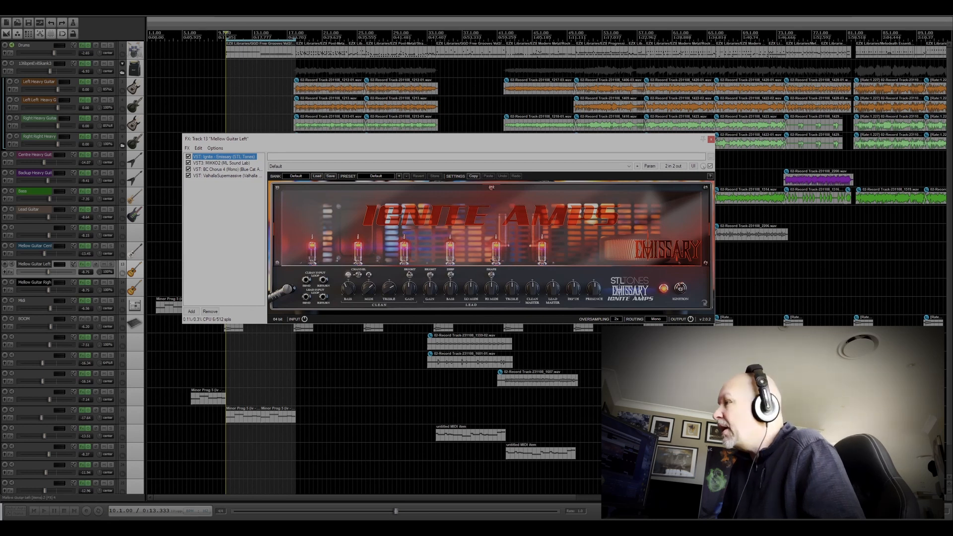
pyautogui.moveTo(390, 142); pyautogui.dragTo(413, 140)
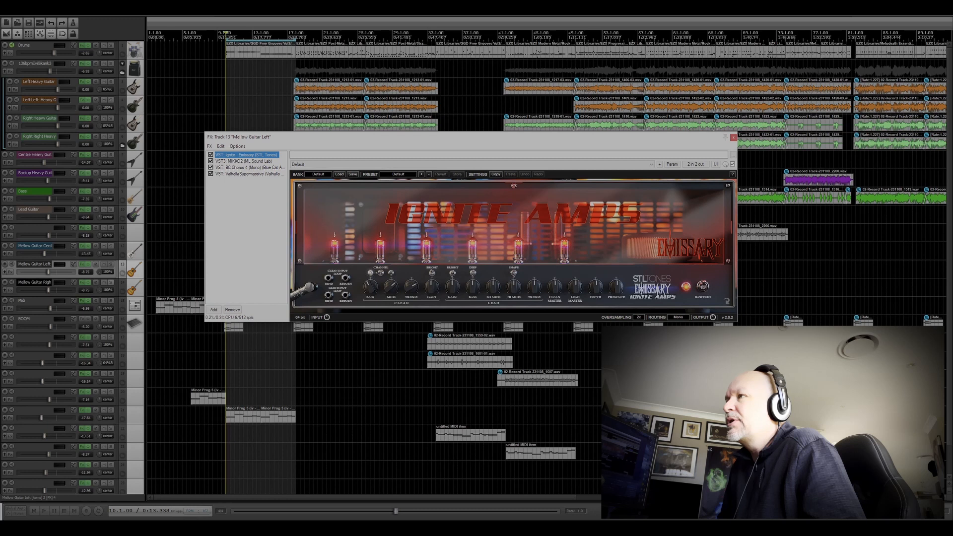
# Step: Solo the left, right and centre mellow guitar tracks and play them from bar 10
pyautogui.click(111, 283)
pyautogui.click(111, 265)
pyautogui.press('space')
pyautogui.moveTo(449, 139); pyautogui.dragTo(451, 163)
pyautogui.click(111, 246)
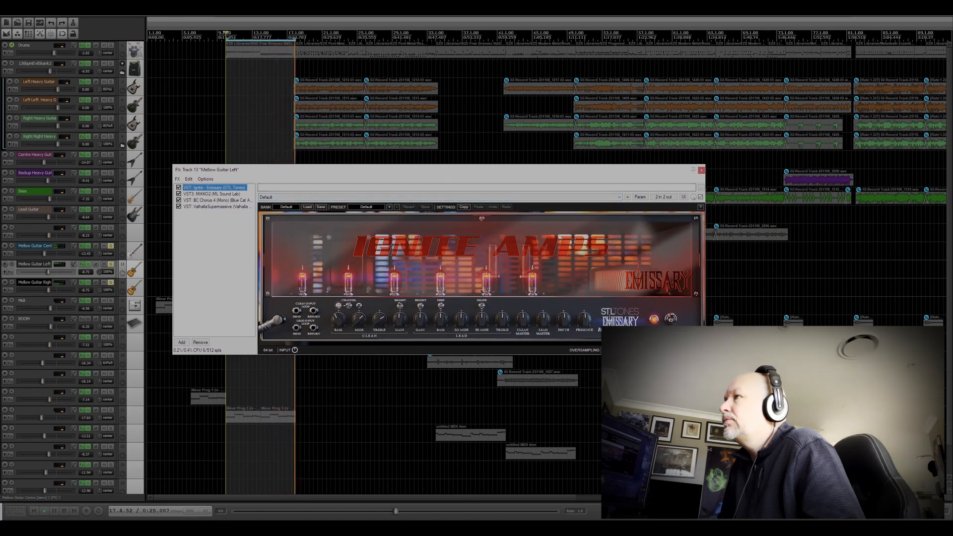
pyautogui.press('space')
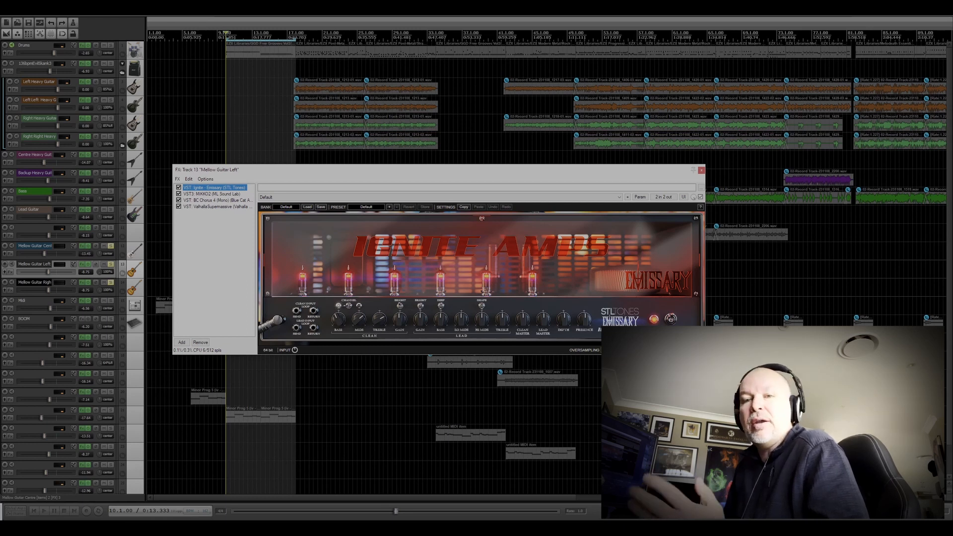
# Step: Display MIKKO2 enlarged on Mellow Guitar Left and review its speaker cabinet choices, keeping Mega 4x12 Oversize
pyautogui.click(212, 194)
pyautogui.moveTo(425, 170); pyautogui.dragTo(401, 121)
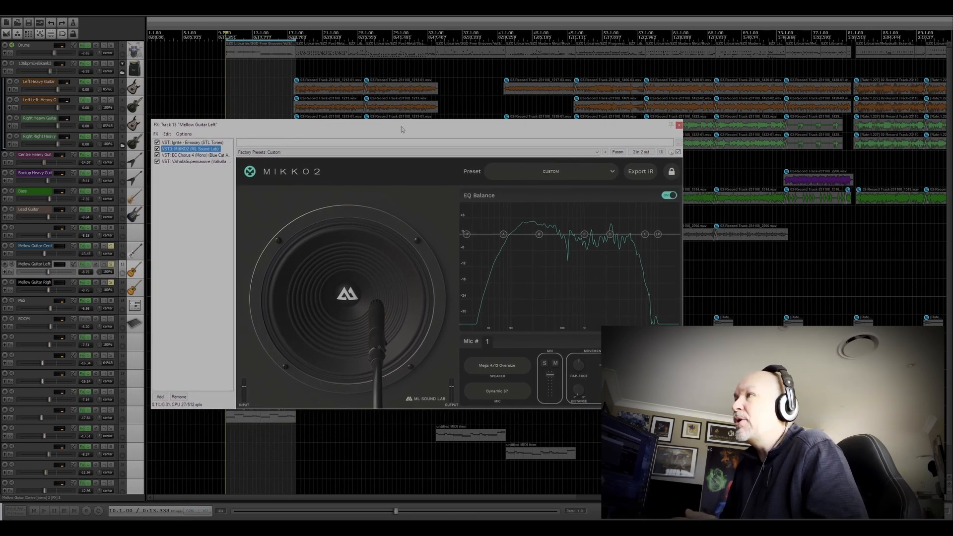
pyautogui.moveTo(681, 406); pyautogui.dragTo(778, 461)
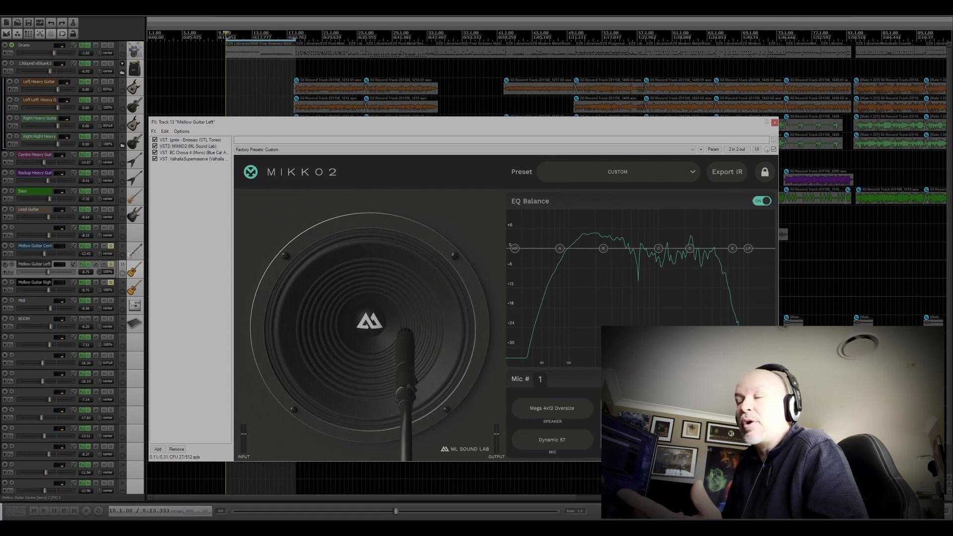
pyautogui.moveTo(496, 124); pyautogui.dragTo(488, 94)
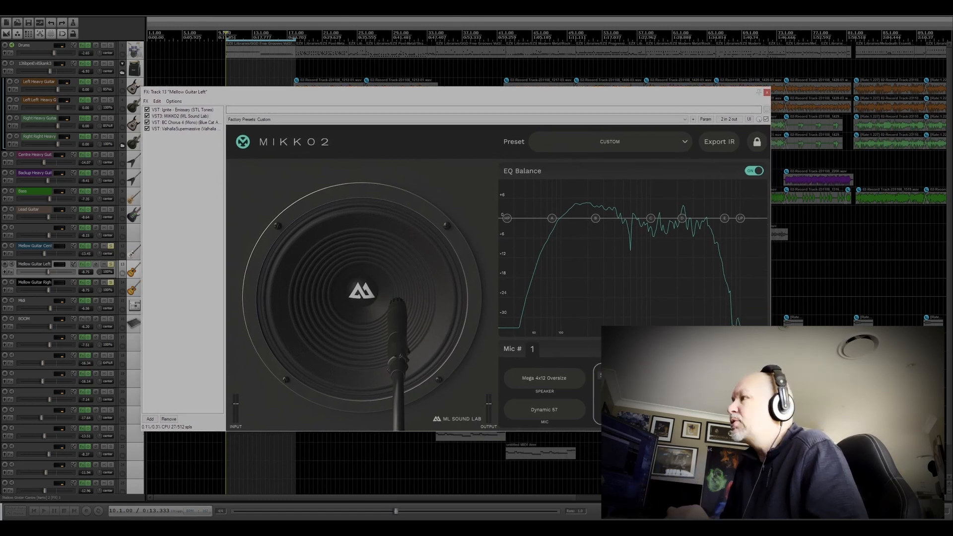
pyautogui.click(544, 378)
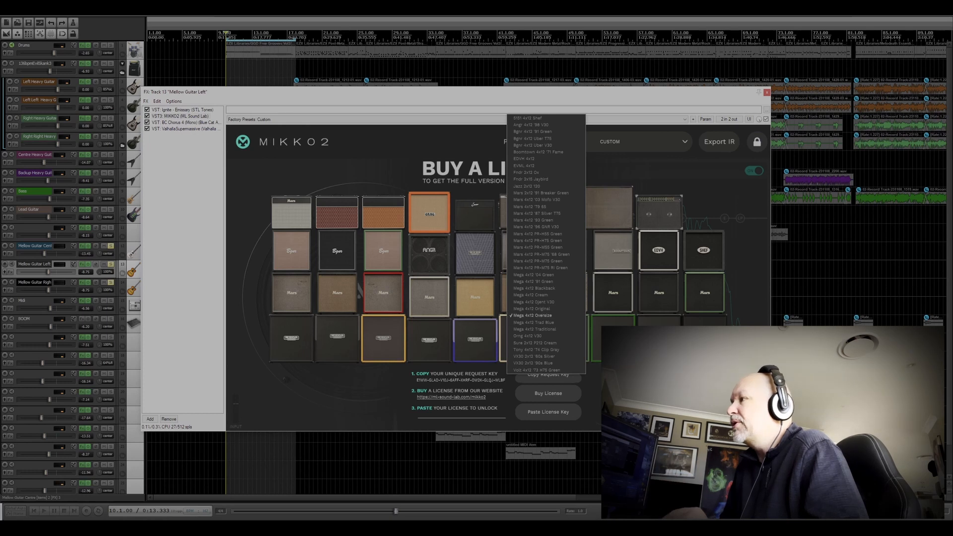
pyautogui.press('Escape')
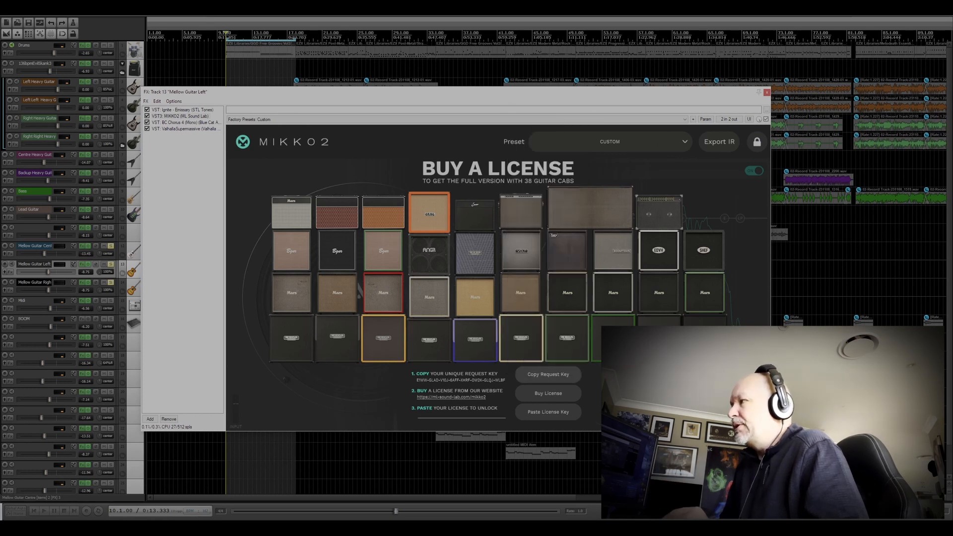
pyautogui.press('Escape')
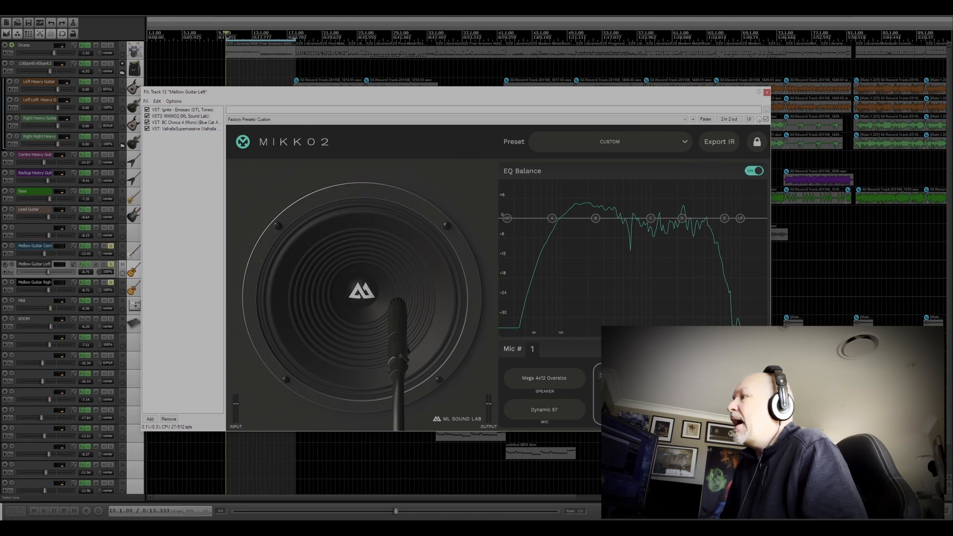
# Step: Try extra microphones in MIKKO2, repositioning the Condenser 184, and remove them to leave only the Dynamic 57
pyautogui.click(549, 349)
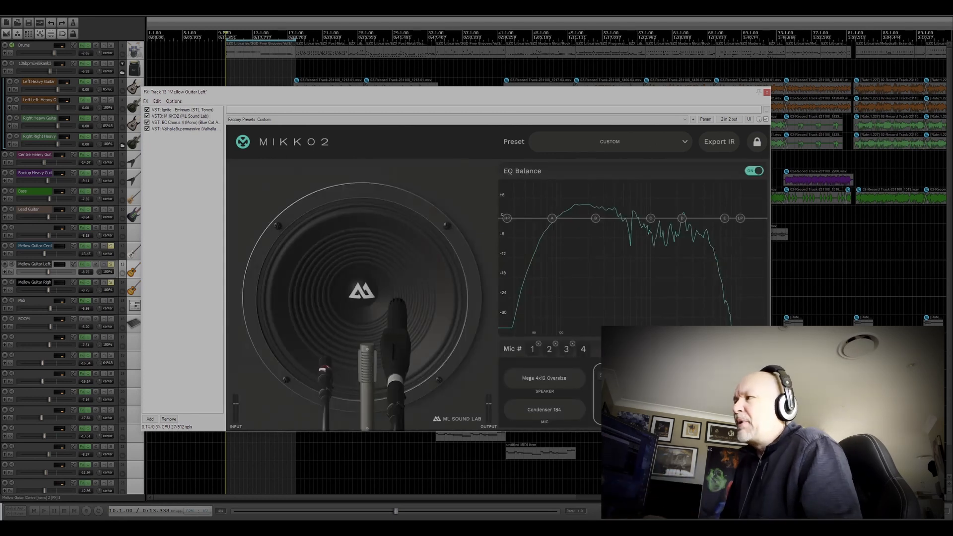
pyautogui.click(572, 344)
pyautogui.click(556, 343)
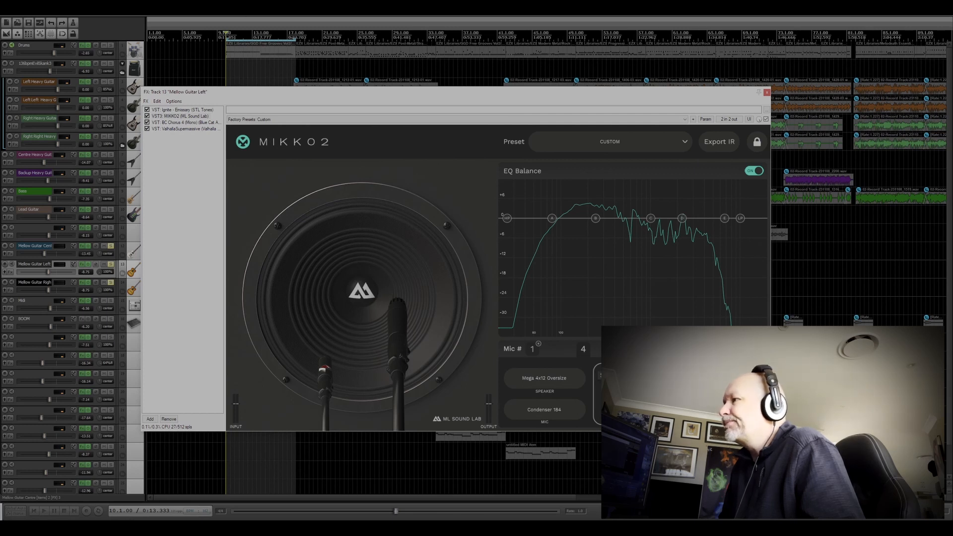
pyautogui.moveTo(325, 369); pyautogui.dragTo(345, 327)
pyautogui.click(583, 349)
pyautogui.click(590, 343)
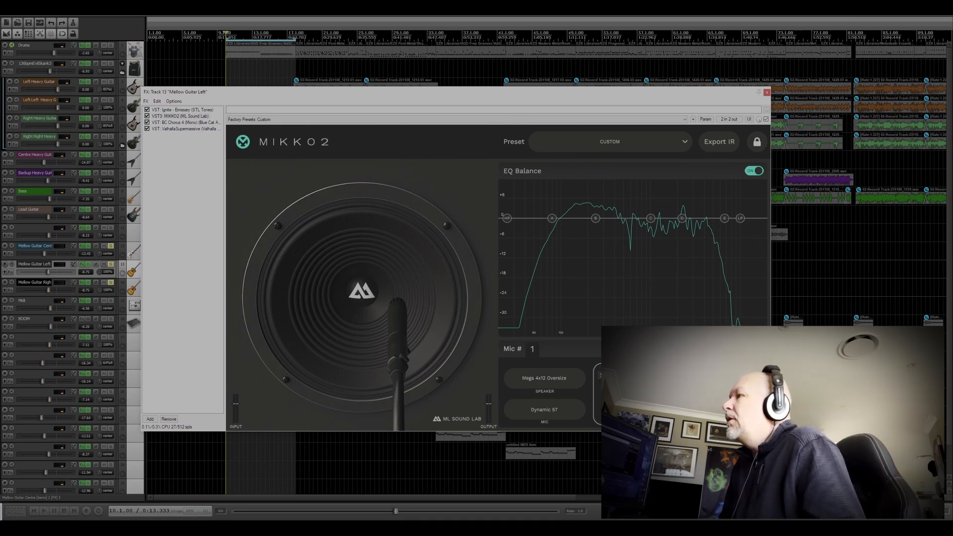
pyautogui.moveTo(397, 305)
pyautogui.mouseDown()
pyautogui.moveTo(413, 293)
pyautogui.moveTo(399, 301)
pyautogui.mouseUp()
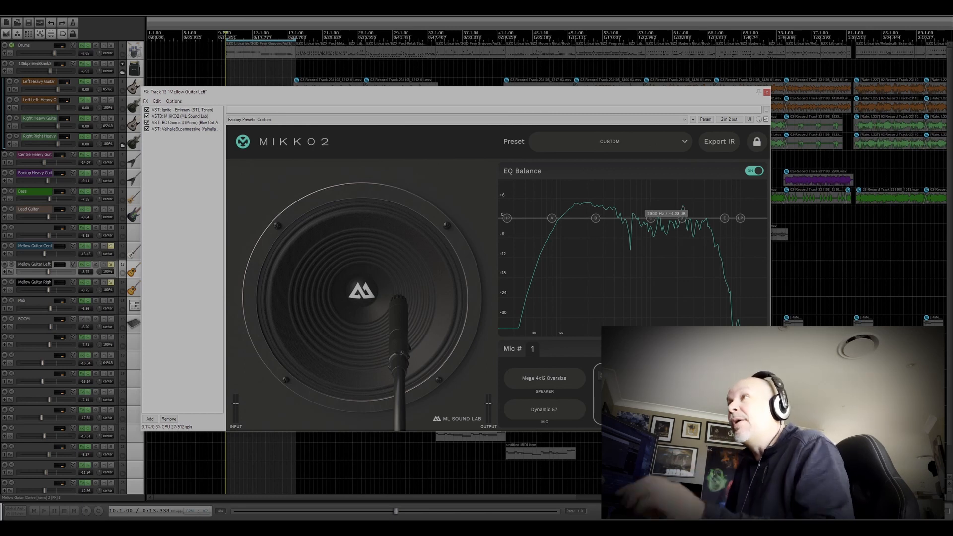
# Step: Display Blue Cat's Chorus from the Mellow Guitar Left effects chain
pyautogui.click(186, 122)
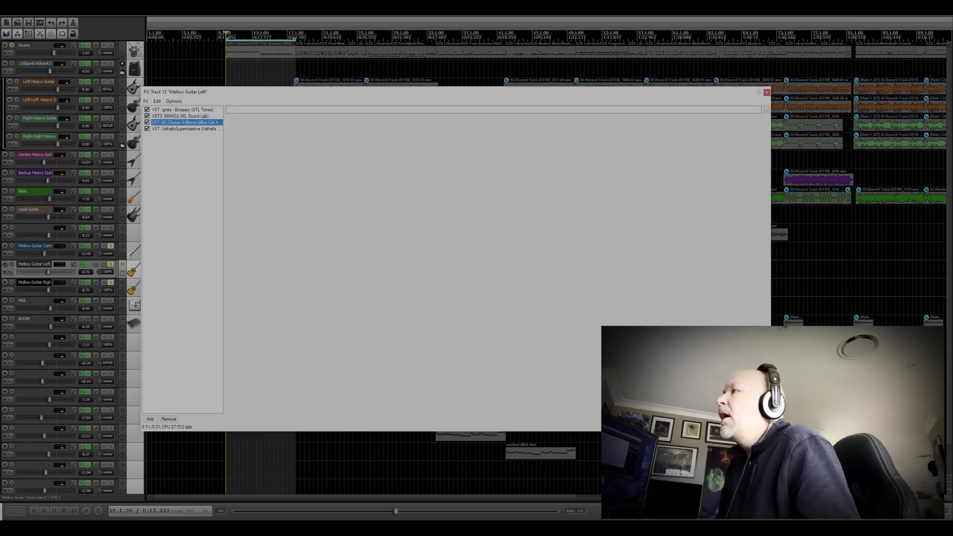
pyautogui.moveTo(174, 92); pyautogui.dragTo(256, 168)
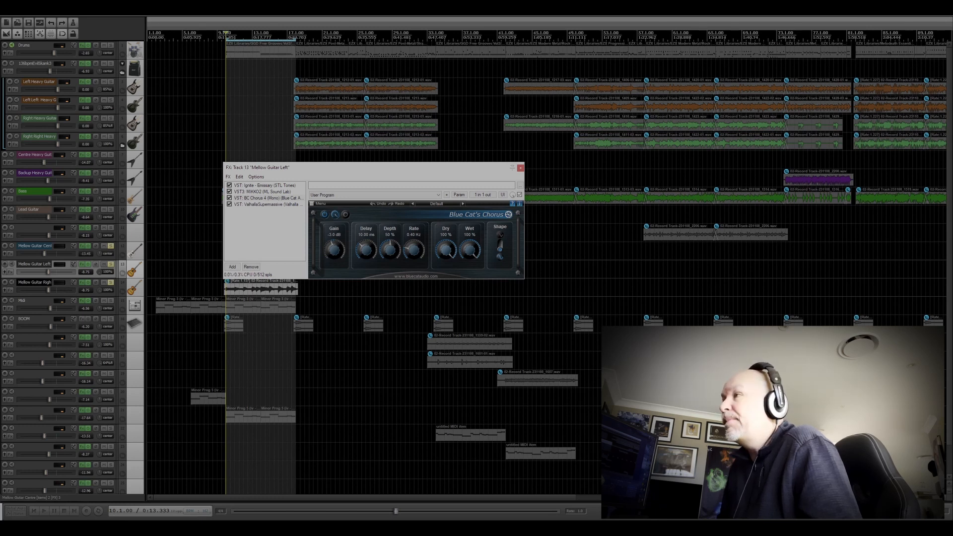
pyautogui.moveTo(347, 167); pyautogui.dragTo(403, 180)
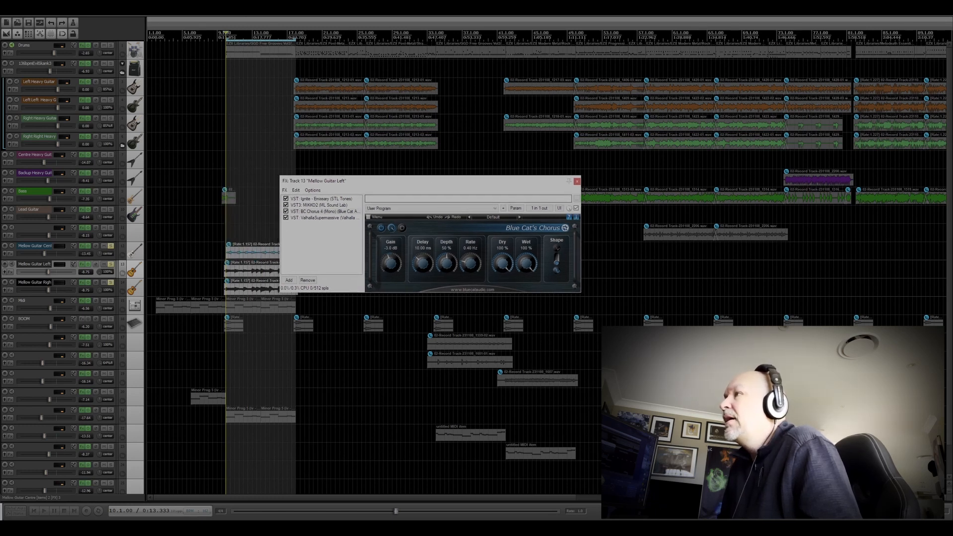
# Step: Display ValhallaSupermassive on Mellow Guitar Left and enlarge its window to view the reverb settings
pyautogui.click(325, 218)
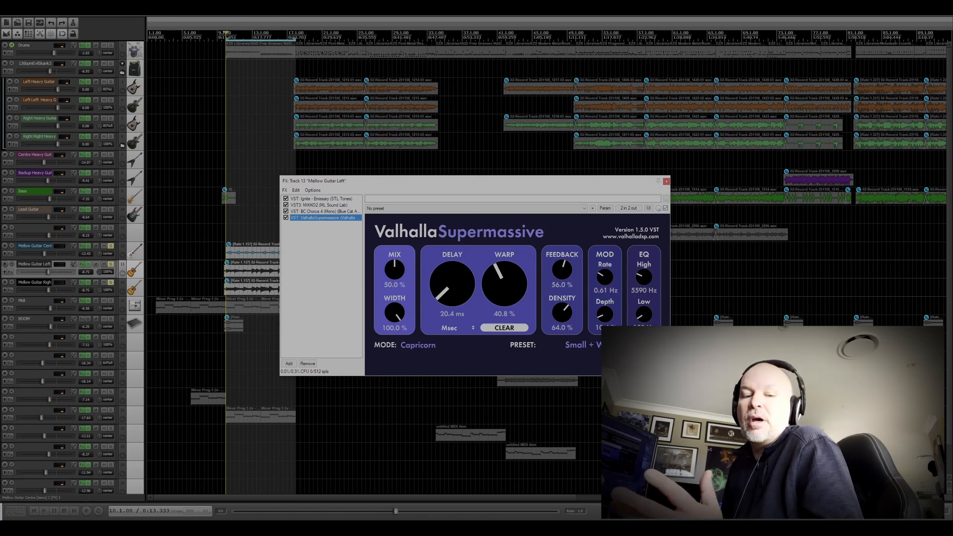
pyautogui.moveTo(482, 182); pyautogui.dragTo(418, 156)
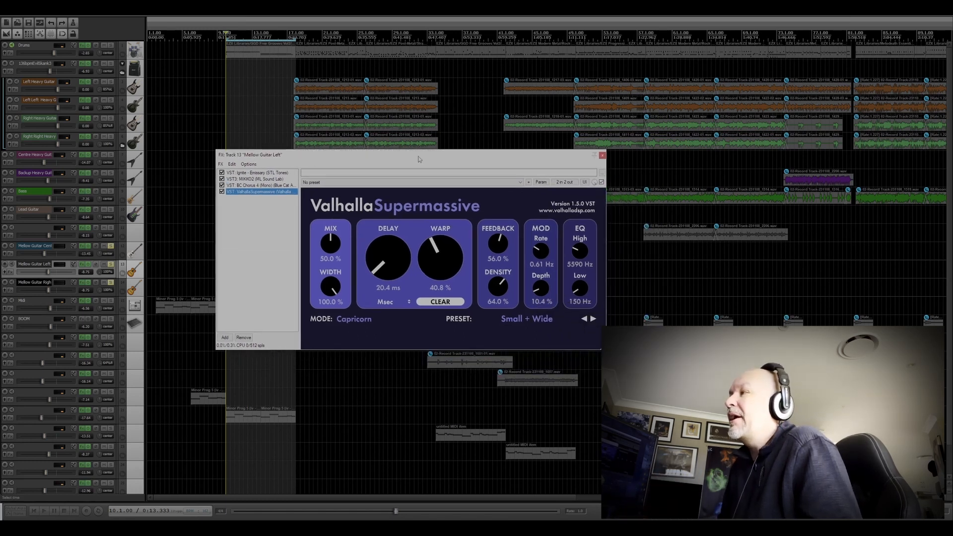
pyautogui.moveTo(601, 349); pyautogui.dragTo(743, 423)
pyautogui.moveTo(504, 155); pyautogui.dragTo(539, 129)
# Step: Unsolo the three mellow guitar tracks and close the Mellow Guitar Left effects chain
pyautogui.click(111, 265)
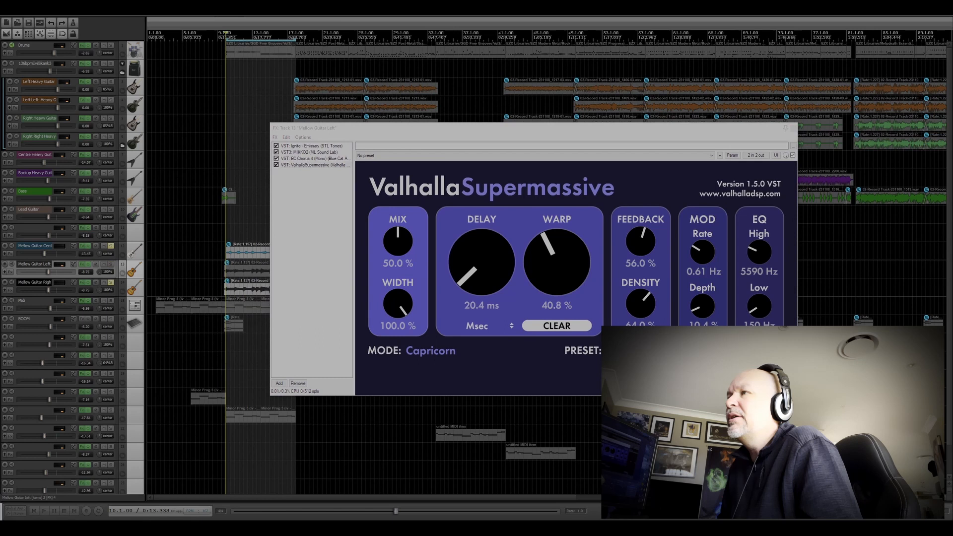
pyautogui.click(111, 282)
pyautogui.moveTo(699, 130); pyautogui.dragTo(630, 109)
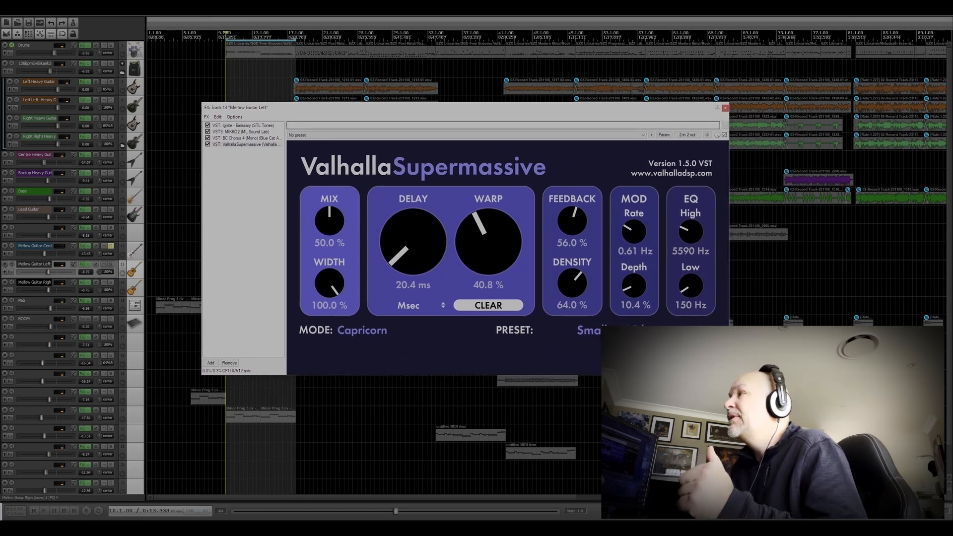
pyautogui.click(726, 108)
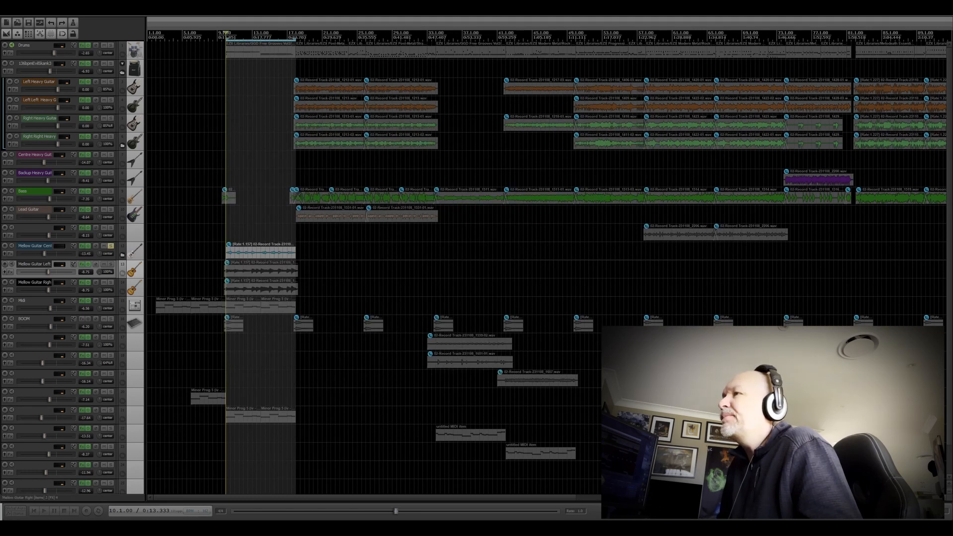
pyautogui.click(111, 246)
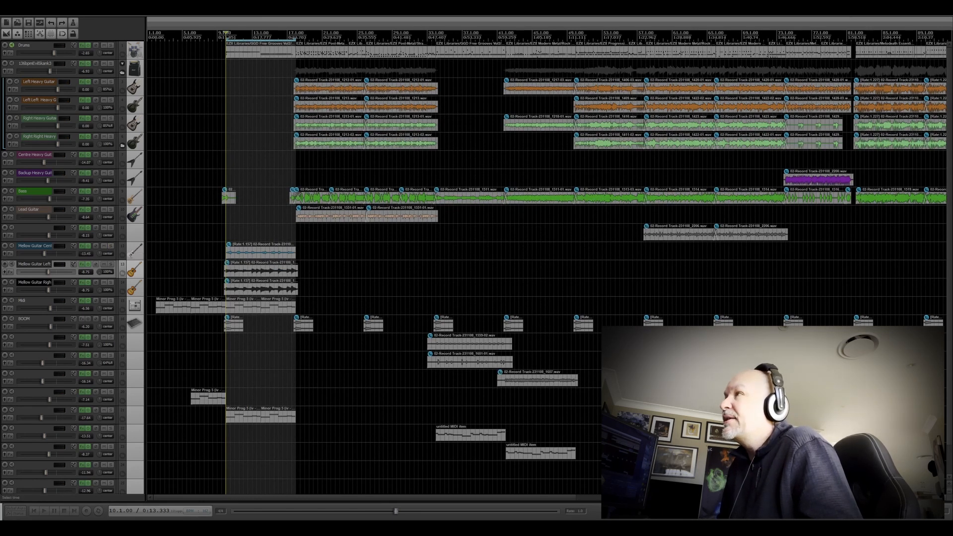
# Step: Audition the soloed Centre Heavy Guitar from bar 97 with its Goblyn plugin displayed, and close the plugin window
pyautogui.scroll(-3, 546, 263)
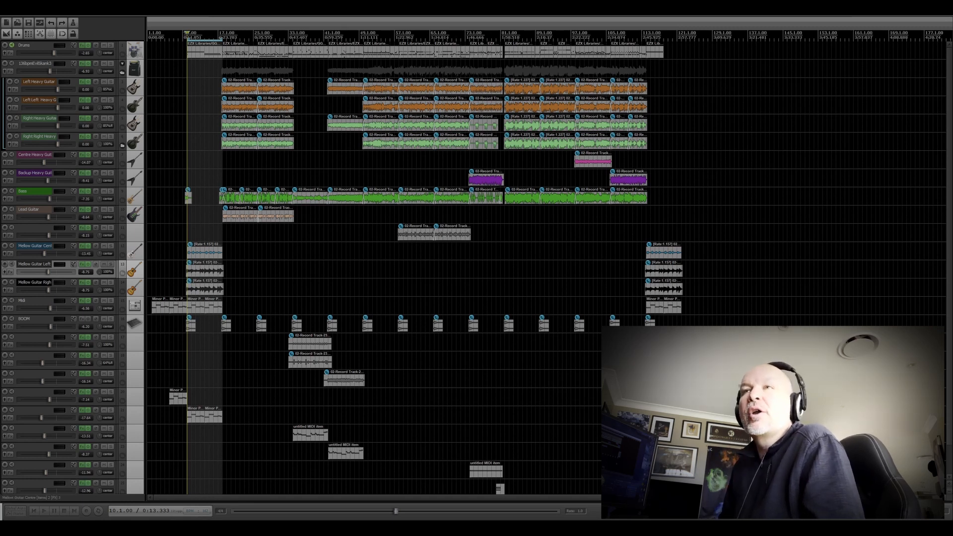
pyautogui.moveTo(129, 27); pyautogui.dragTo(508, 74)
pyautogui.moveTo(397, 68)
pyautogui.mouseDown()
pyautogui.moveTo(358, 40)
pyautogui.moveTo(396, 47)
pyautogui.moveTo(392, 79)
pyautogui.mouseUp()
pyautogui.click(571, 34)
pyautogui.click(576, 33)
pyautogui.press('space')
pyautogui.click(111, 155)
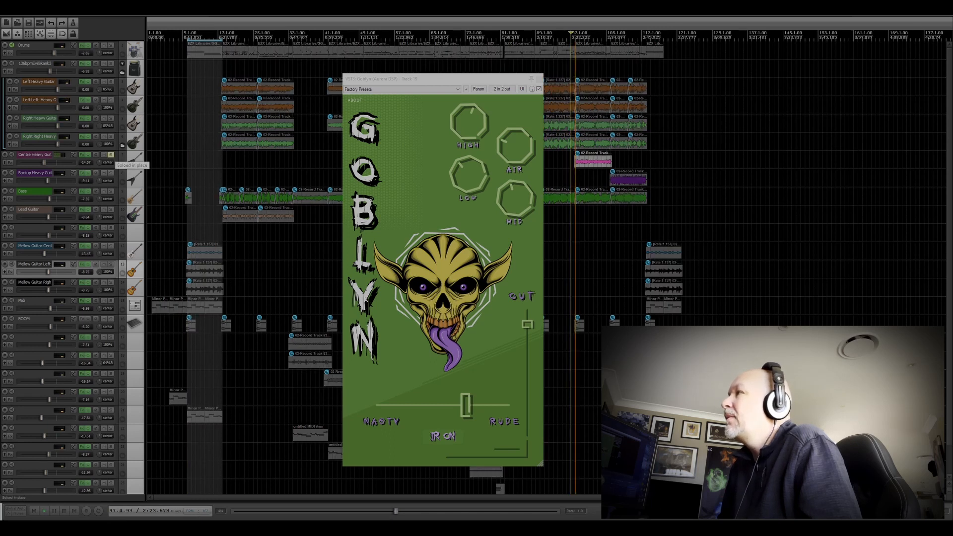
pyautogui.moveTo(455, 82); pyautogui.dragTo(423, 73)
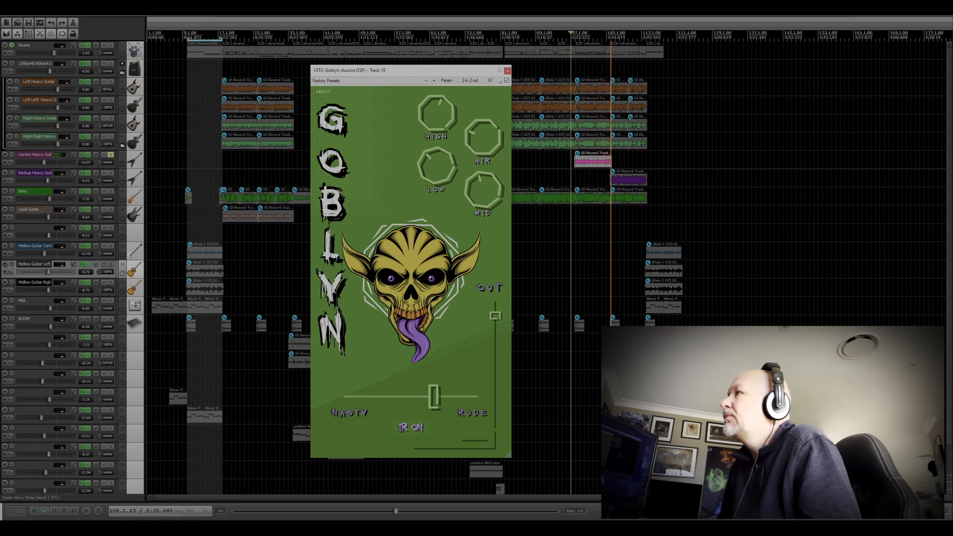
pyautogui.click(508, 71)
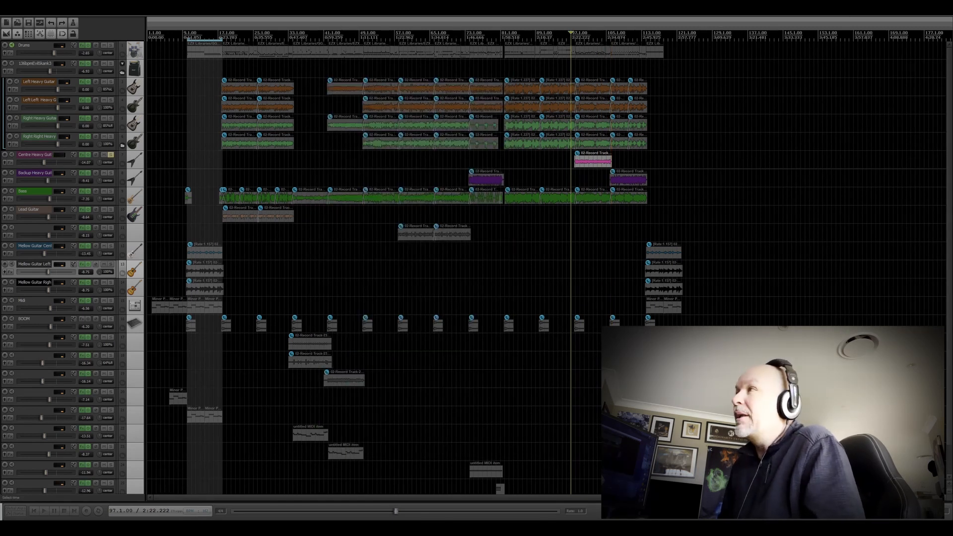
# Step: Solo the Left Heavy Guitar instead of the Centre Heavy Guitar and place the edit cursor at bar 50
pyautogui.click(110, 82)
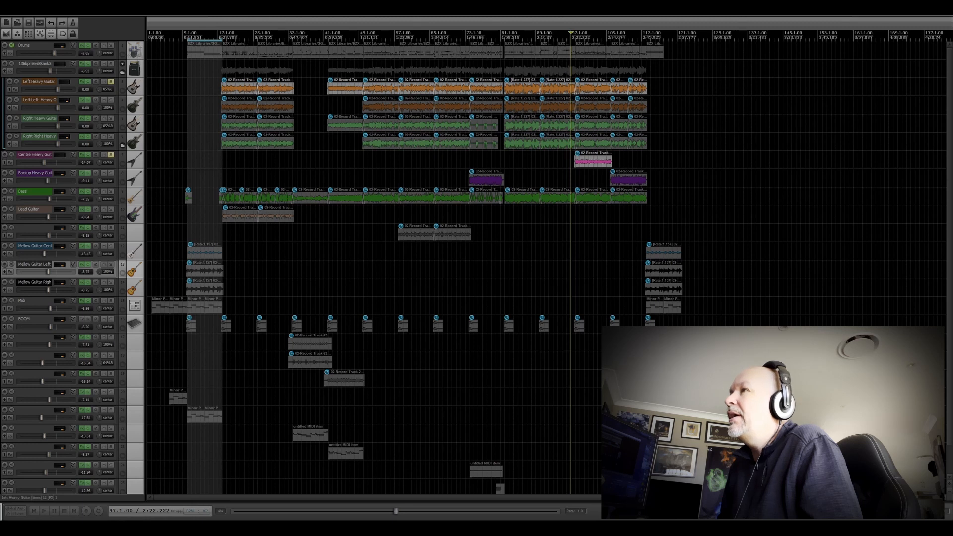
pyautogui.click(110, 154)
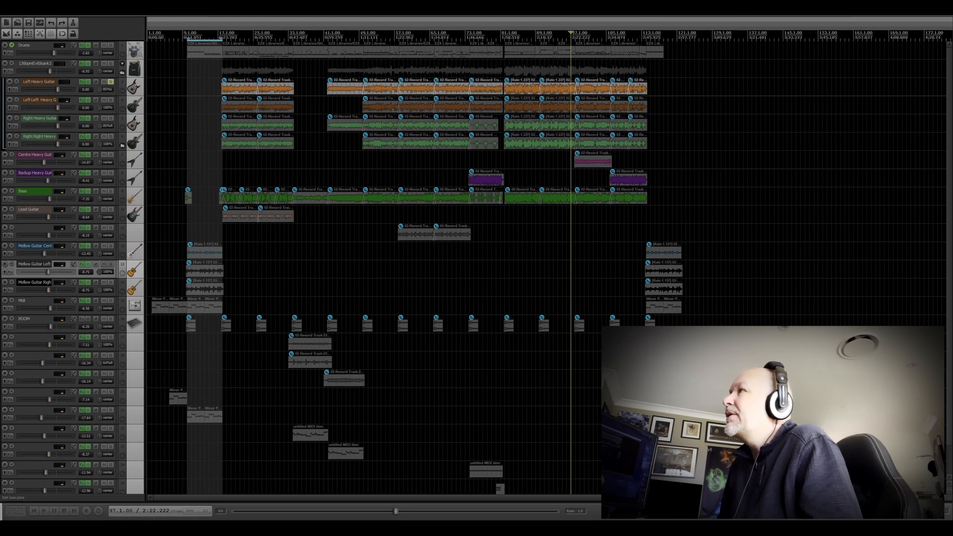
pyautogui.click(363, 35)
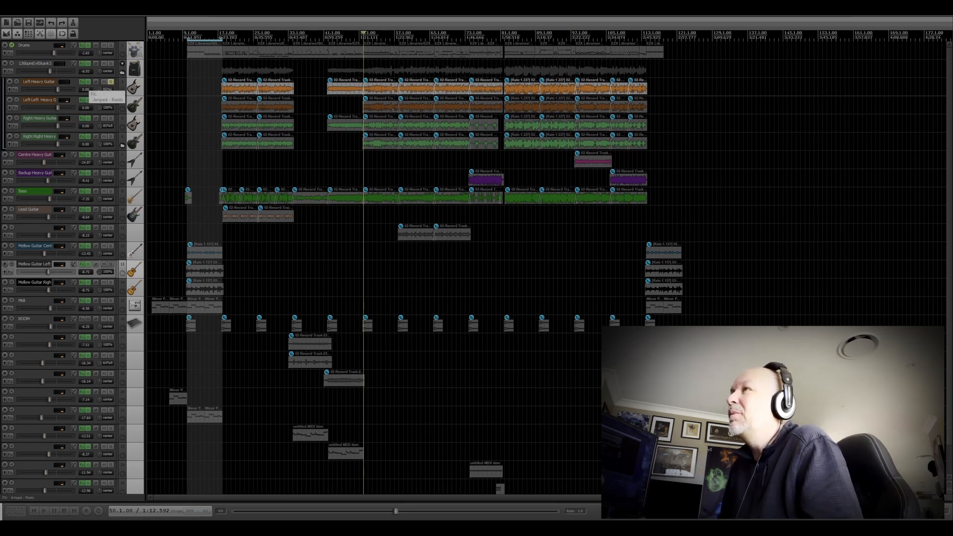
# Step: Replace Amped Roots on the Left Heavy Guitar with Goblyn (Aurora DSP) from the Amp Plugins folder
pyautogui.click(85, 82)
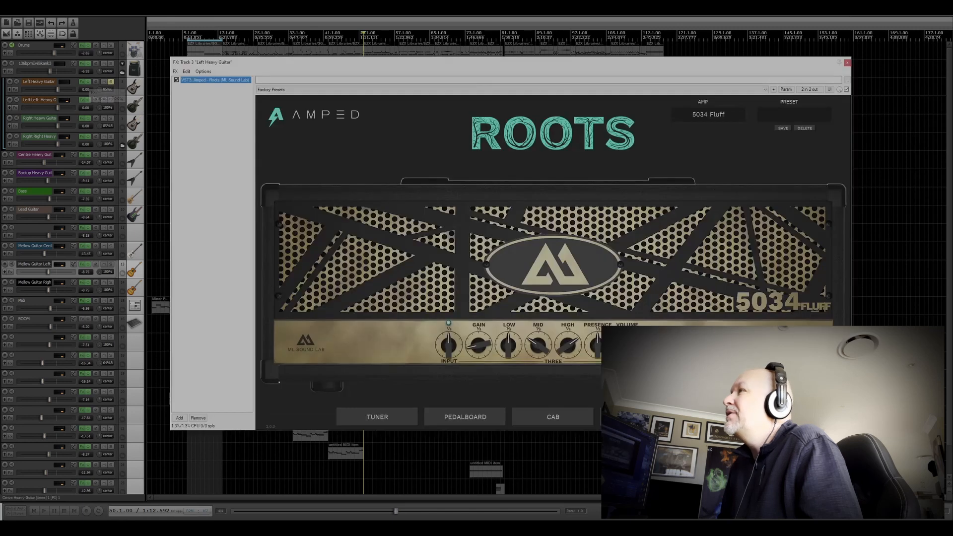
pyautogui.press('Delete')
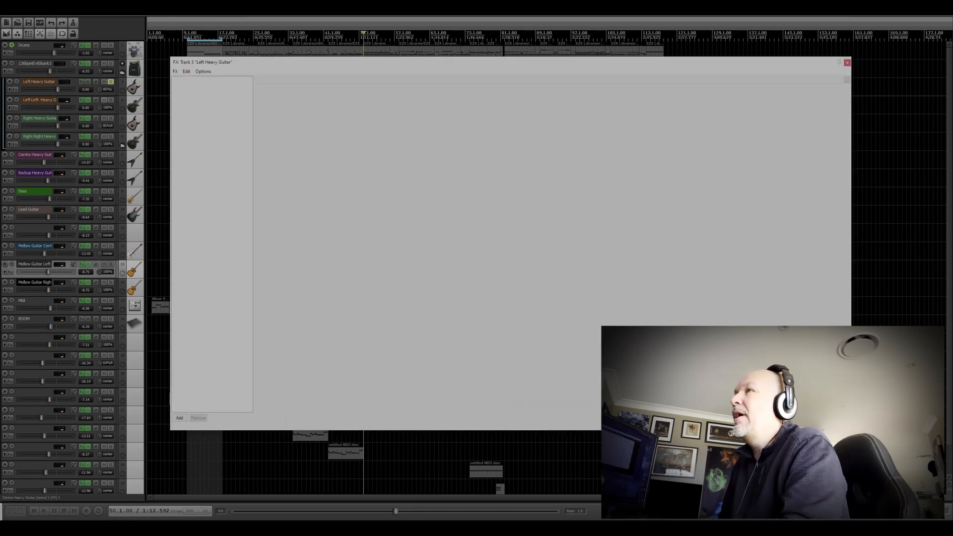
pyautogui.doubleClick(99, 89)
pyautogui.click(179, 418)
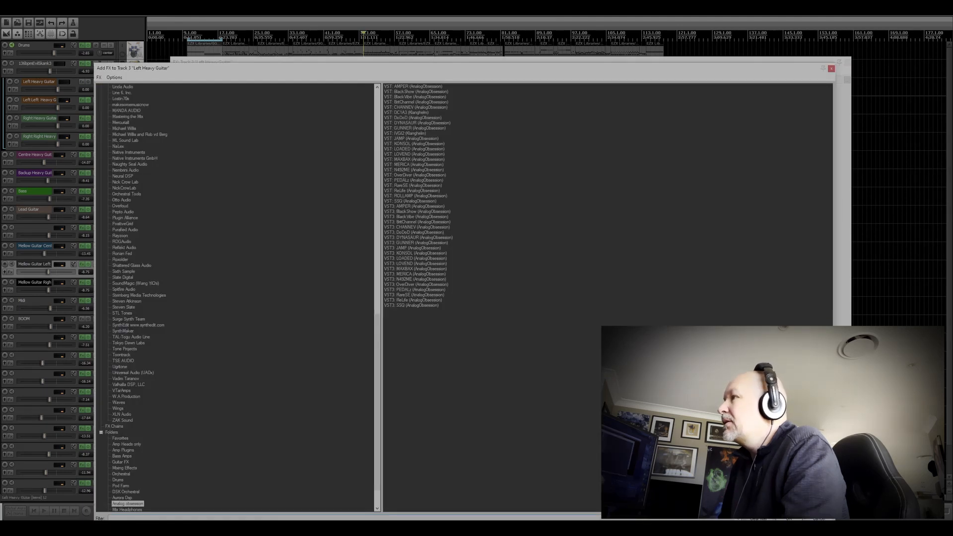
pyautogui.scroll(-1, 236, 298)
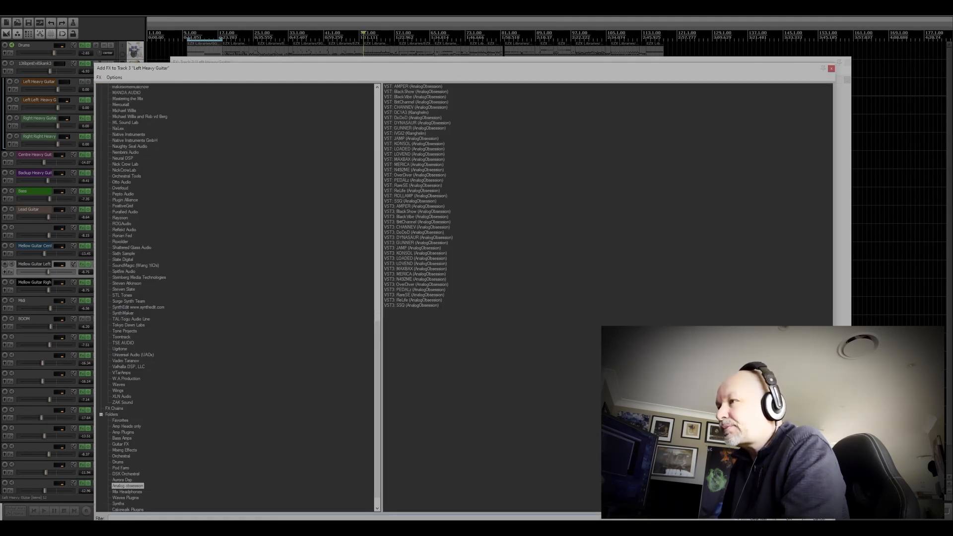
pyautogui.click(122, 438)
pyautogui.click(123, 433)
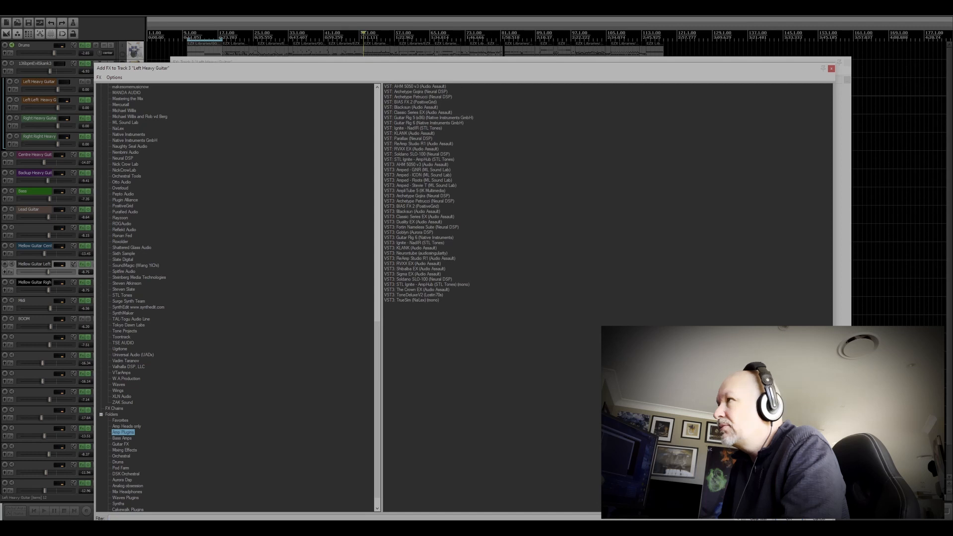
pyautogui.doubleClick(412, 232)
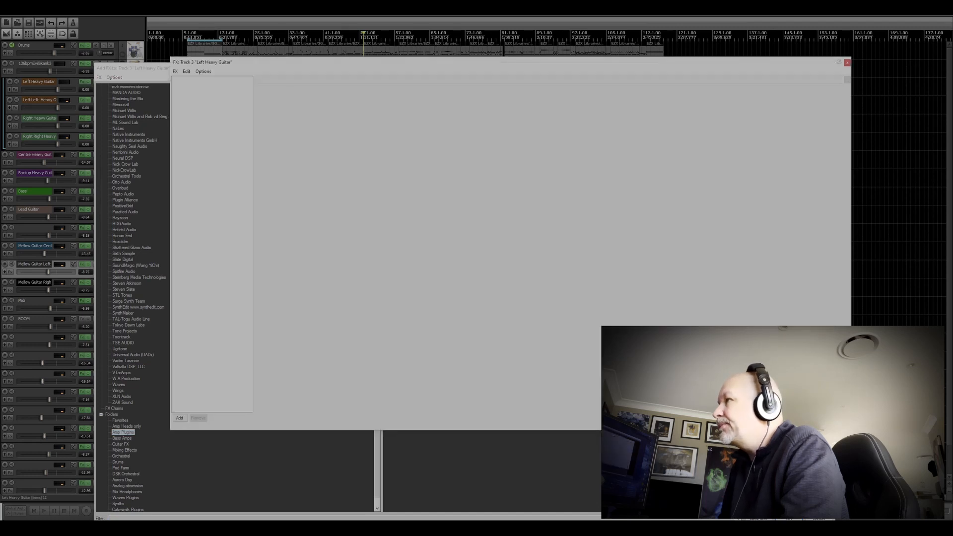
pyautogui.moveTo(421, 58); pyautogui.dragTo(453, 65)
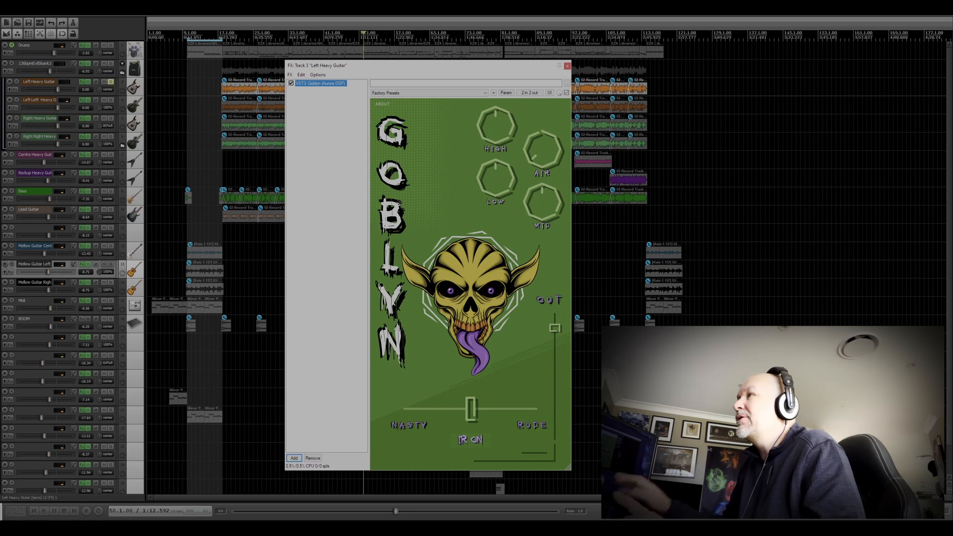
# Step: During playback, shift Goblyn's slider toward Rude, lower Mid, set Low to -2.0, raise High, and set Air to 2.1
pyautogui.press('space')
pyautogui.moveTo(458, 70); pyautogui.dragTo(429, 61)
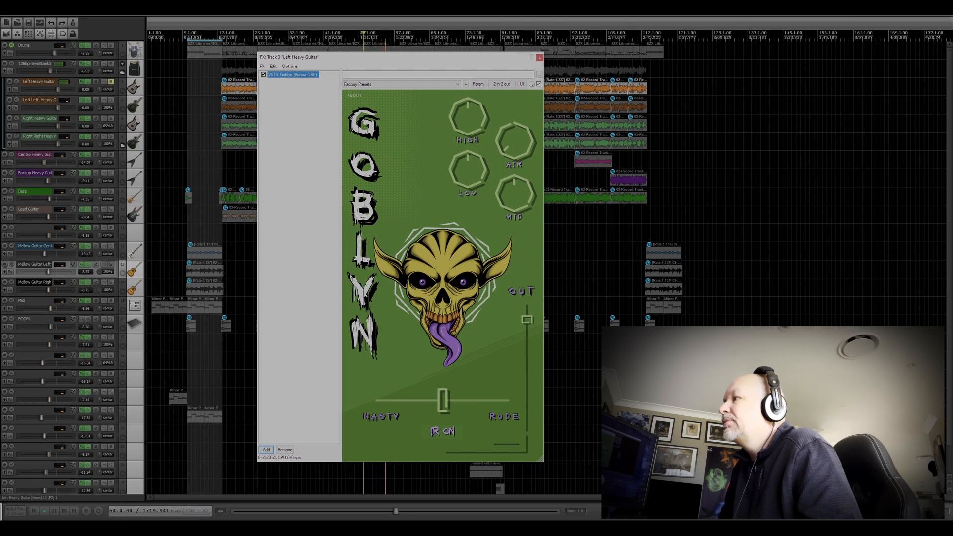
pyautogui.moveTo(442, 401)
pyautogui.mouseDown()
pyautogui.moveTo(376, 401)
pyautogui.moveTo(503, 401)
pyautogui.moveTo(419, 400)
pyautogui.moveTo(461, 401)
pyautogui.mouseUp()
pyautogui.moveTo(515, 194)
pyautogui.moveTo(468, 169)
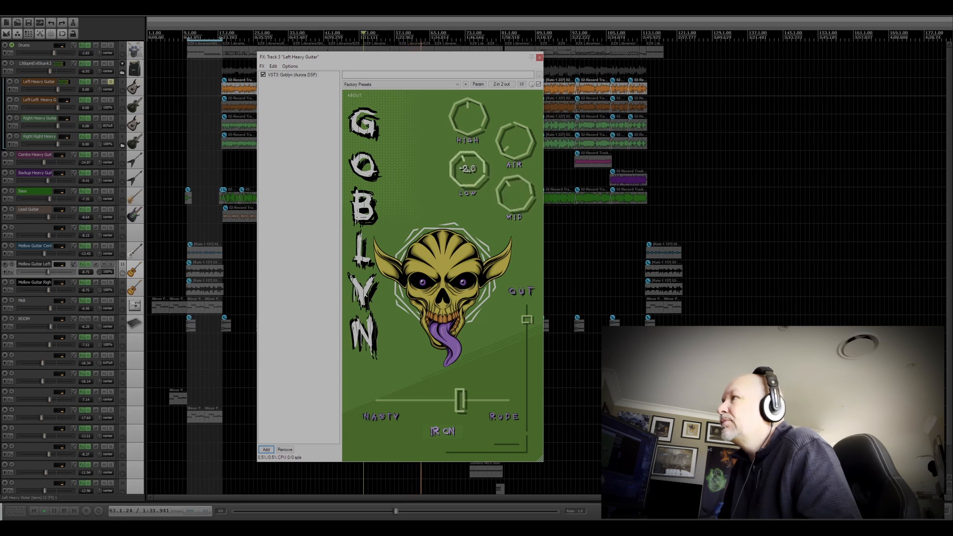
pyautogui.moveTo(468, 117)
pyautogui.mouseDown()
pyautogui.moveTo(468, 97)
pyautogui.moveTo(467, 107)
pyautogui.mouseUp()
pyautogui.moveTo(468, 116)
pyautogui.moveTo(515, 141); pyautogui.dragTo(516, 122)
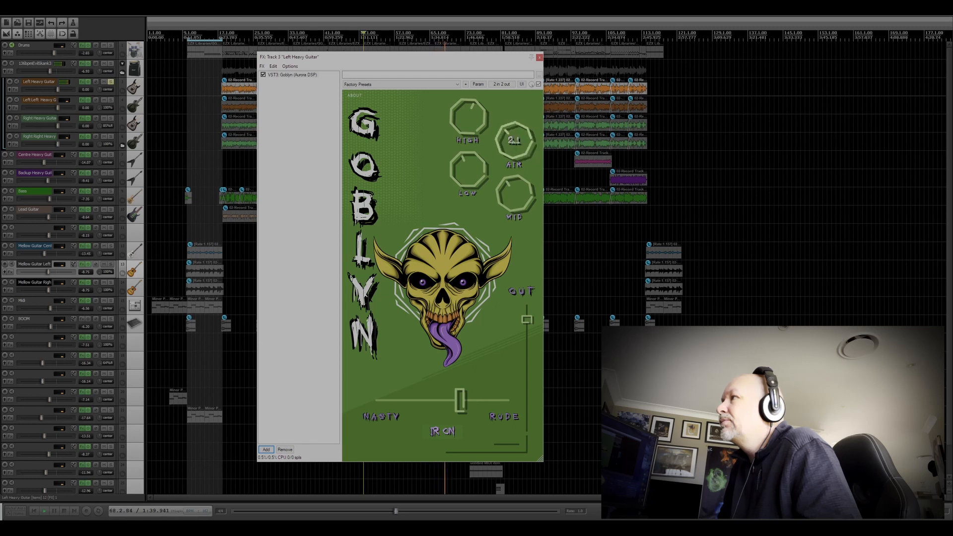
# Step: Stop playback and close the Left Heavy Guitar's effects chain
pyautogui.moveTo(397, 56); pyautogui.dragTo(639, 61)
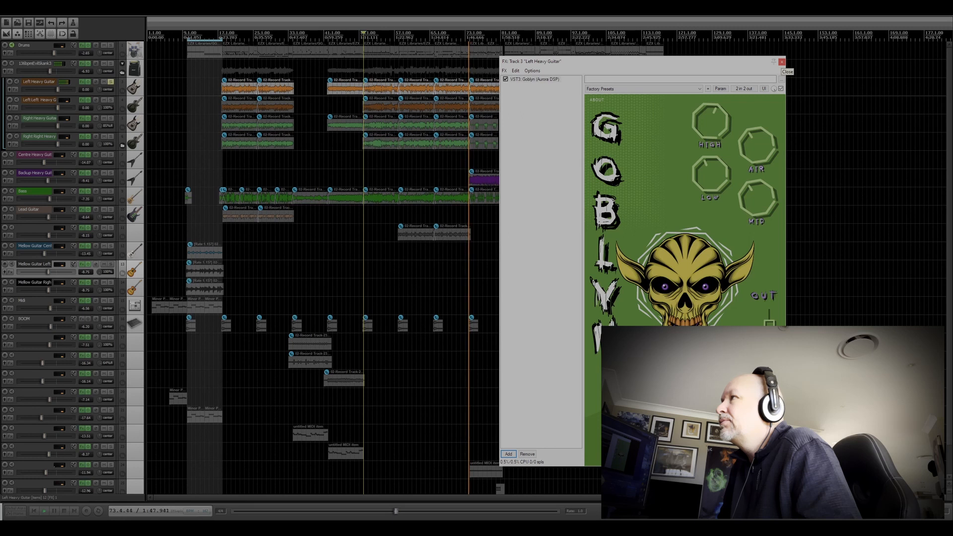
pyautogui.press('space')
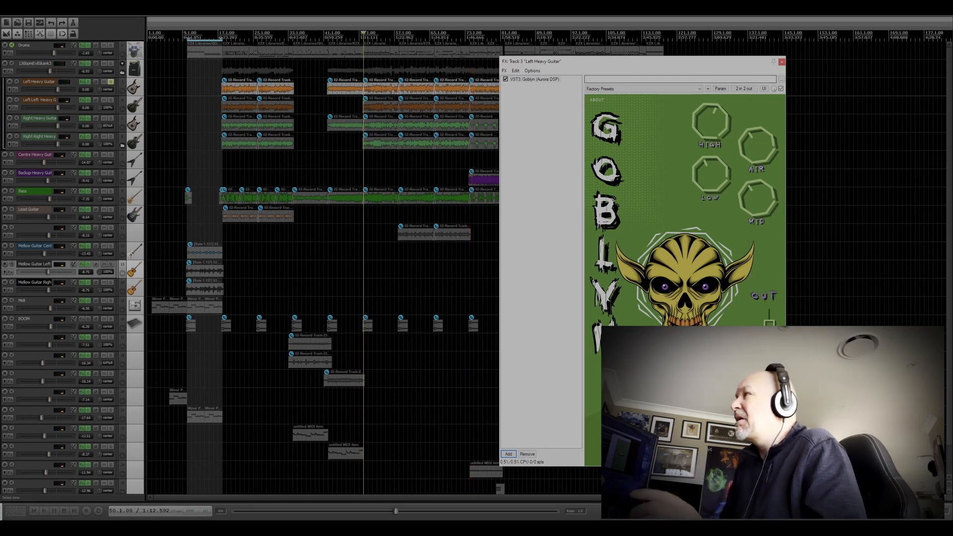
pyautogui.moveTo(662, 62); pyautogui.dragTo(621, 65)
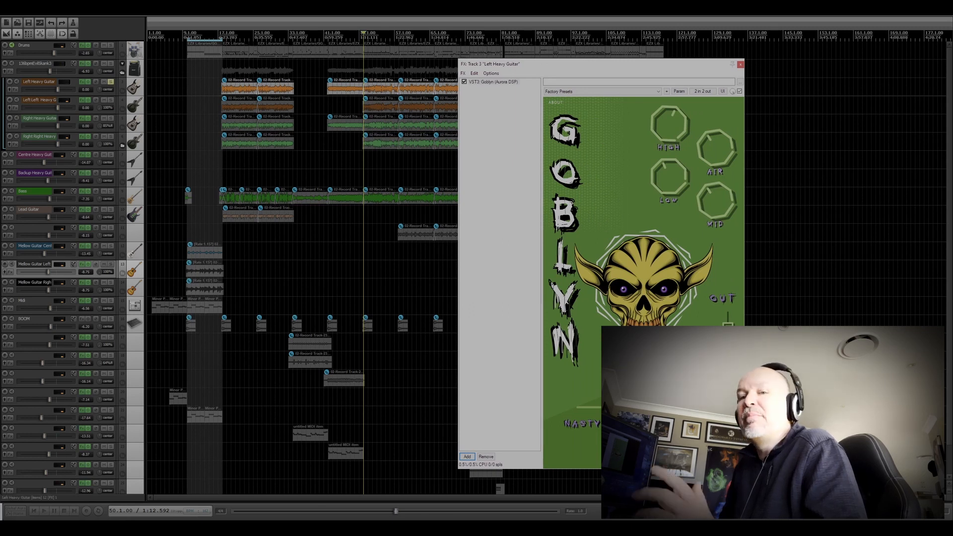
pyautogui.click(741, 65)
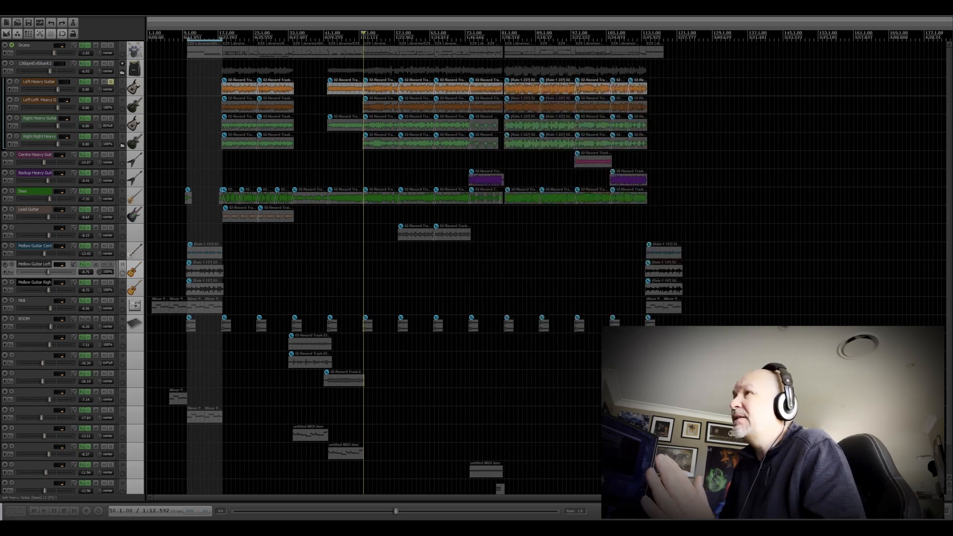
# Step: Replace Amped Roots on the Right Heavy Guitar with a copy of the Left Heavy Guitar's Goblyn, and pan both tracks to 100%
pyautogui.click(82, 118)
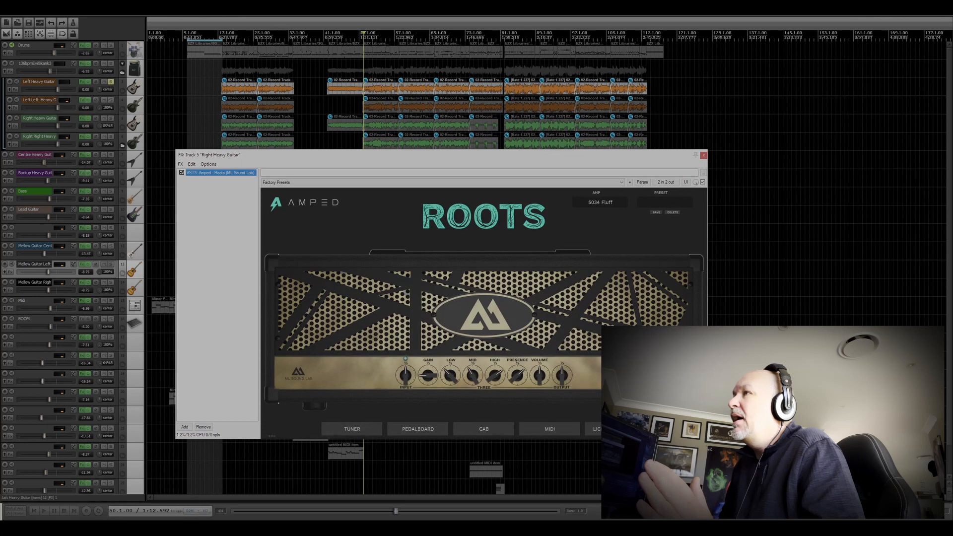
pyautogui.click(704, 155)
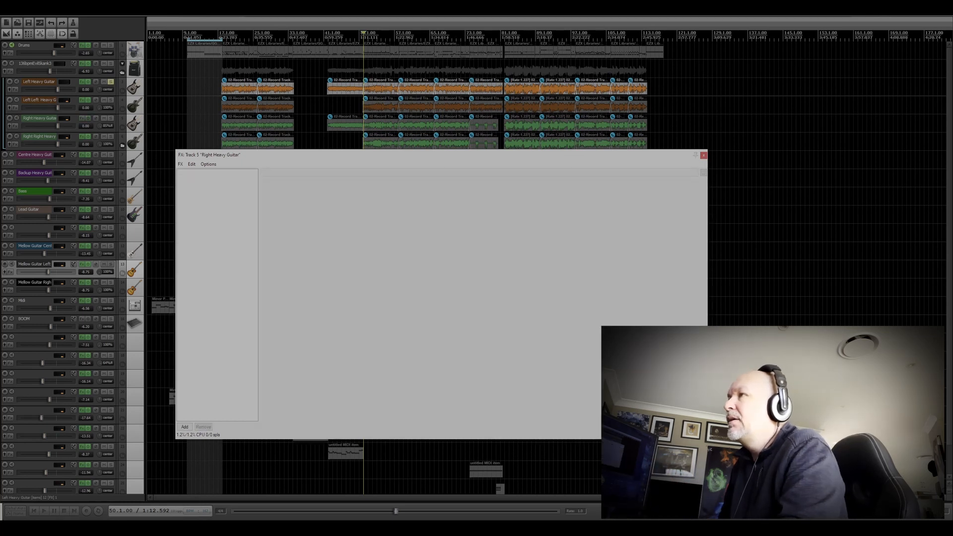
pyautogui.moveTo(82, 82); pyautogui.dragTo(100, 114)
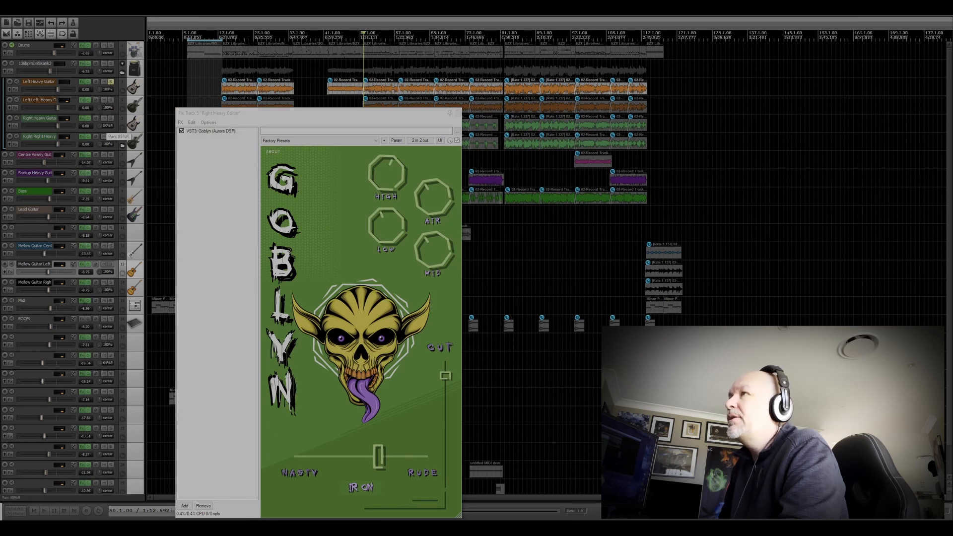
# Step: Solo the Right Heavy Guitar alongside the Left Heavy Guitar and audition the Goblyn pair from bar 50
pyautogui.click(111, 118)
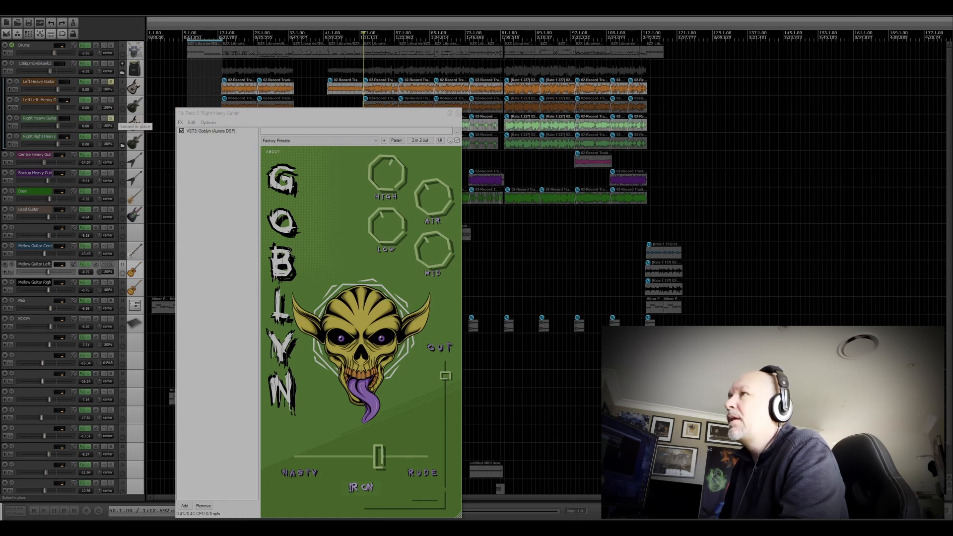
pyautogui.moveTo(307, 112); pyautogui.dragTo(696, 67)
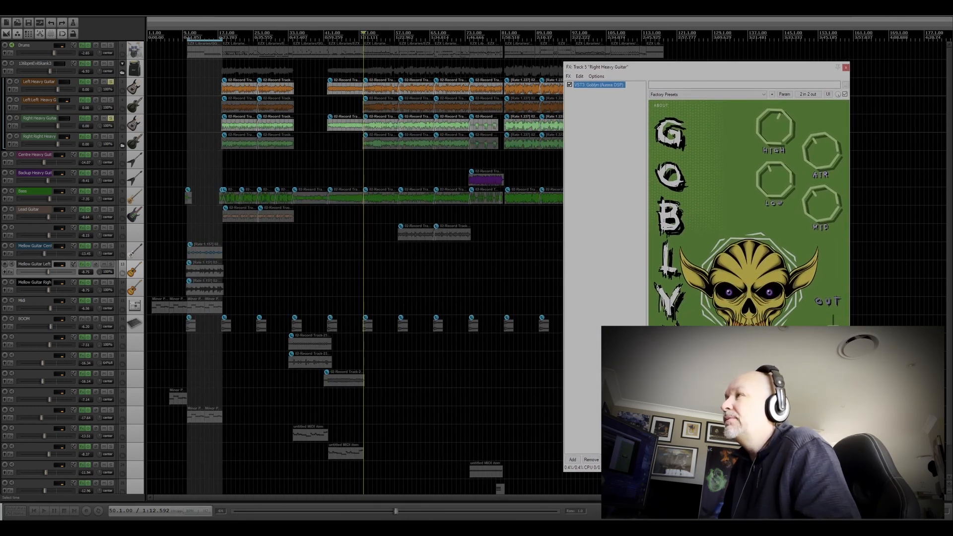
pyautogui.press('space')
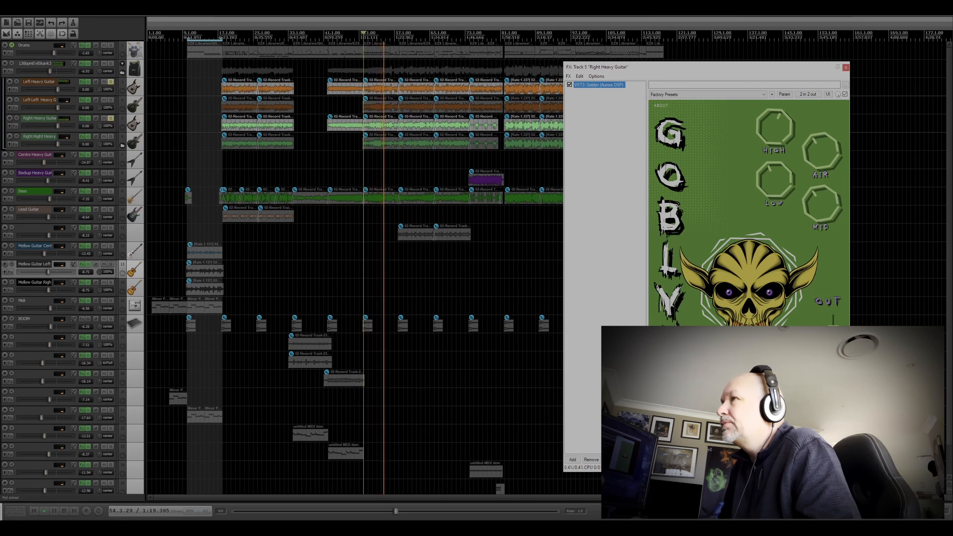
pyautogui.press('space')
pyautogui.press('space')
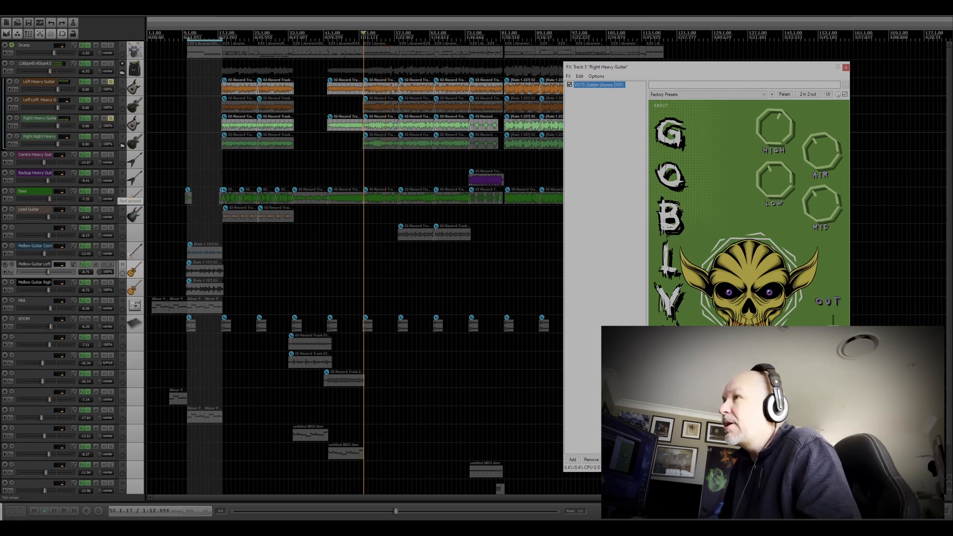
# Step: Replay the section from bar 50 and add the Bass and Drums tracks to the solo mix
pyautogui.click(110, 191)
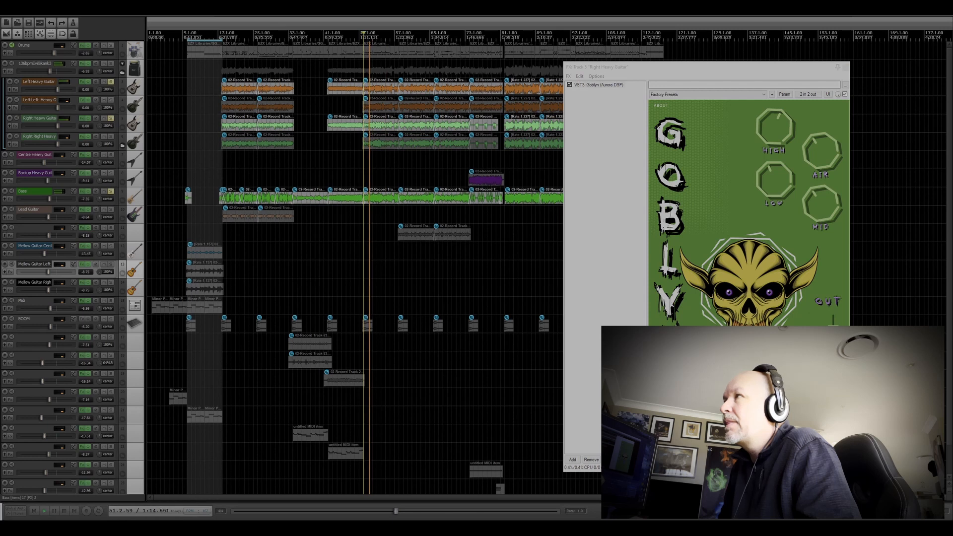
pyautogui.click(110, 45)
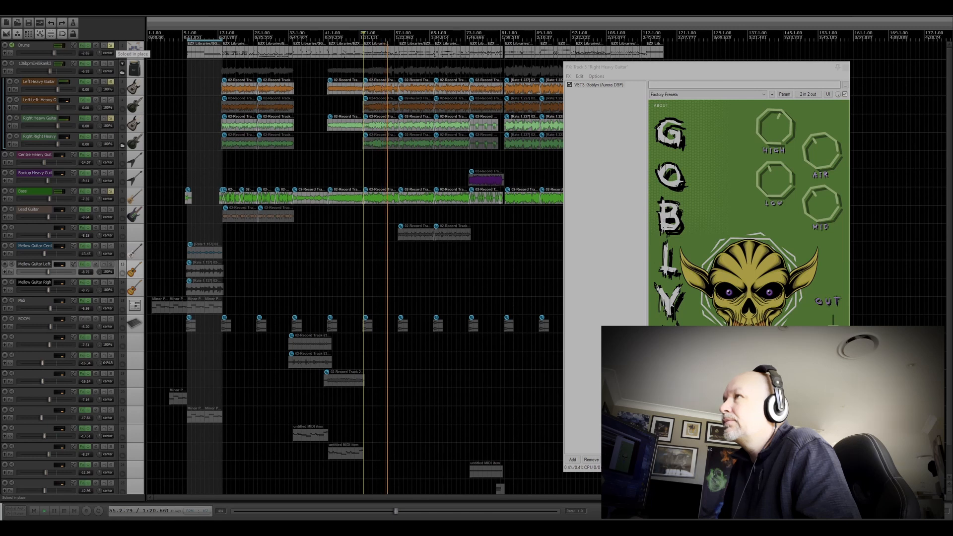
# Step: Try adding the Left Left and Right Right Heavy Guitar tracks to the solo mix, unsolo them, and stop playback
pyautogui.click(110, 99)
pyautogui.click(110, 136)
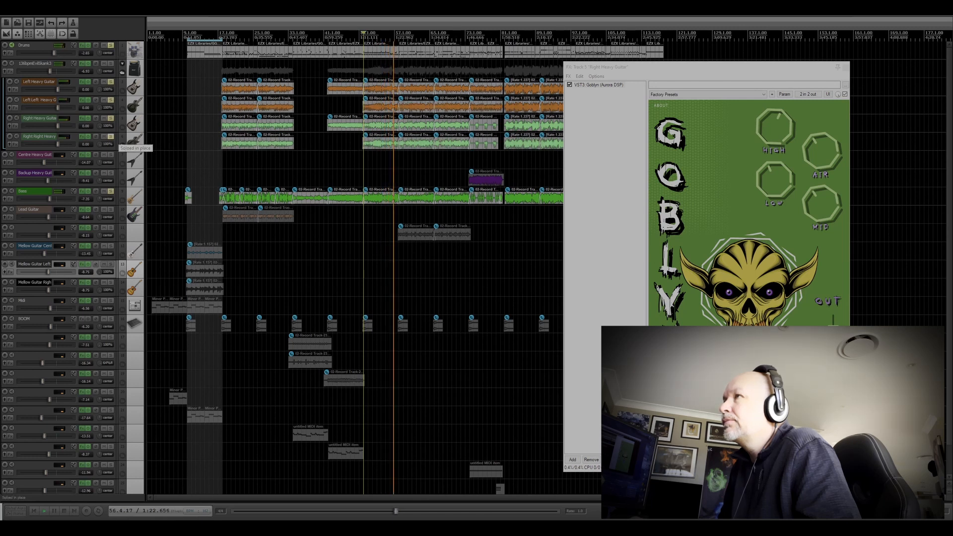
pyautogui.click(111, 136)
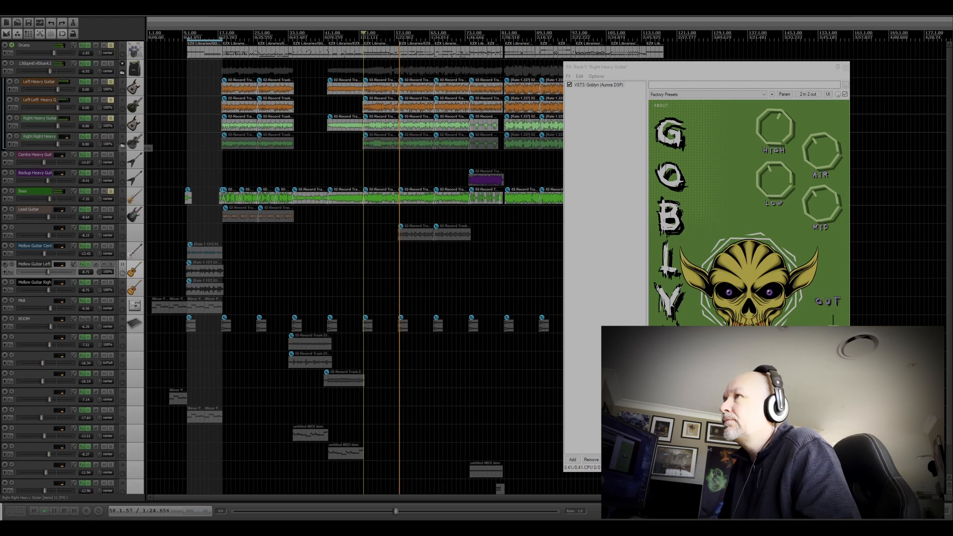
pyautogui.click(111, 100)
pyautogui.press('space')
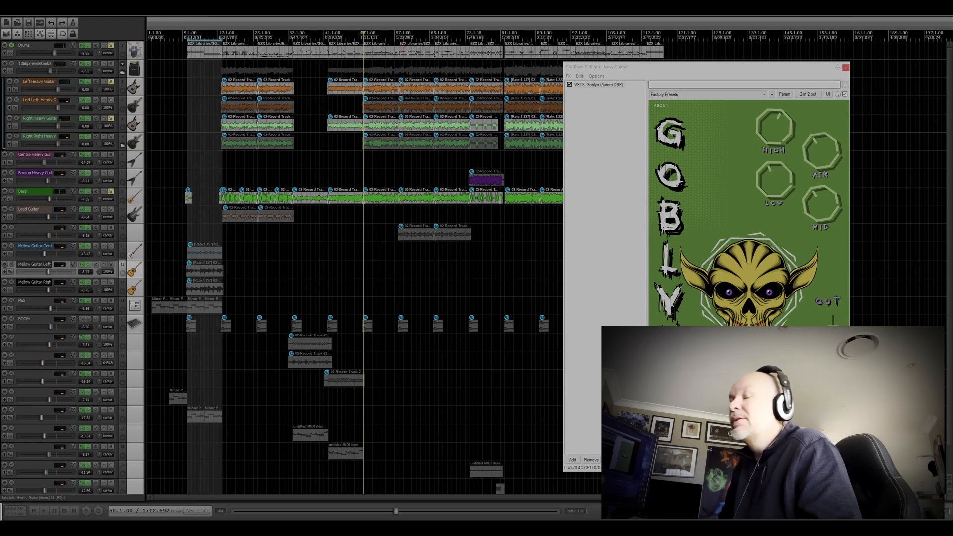